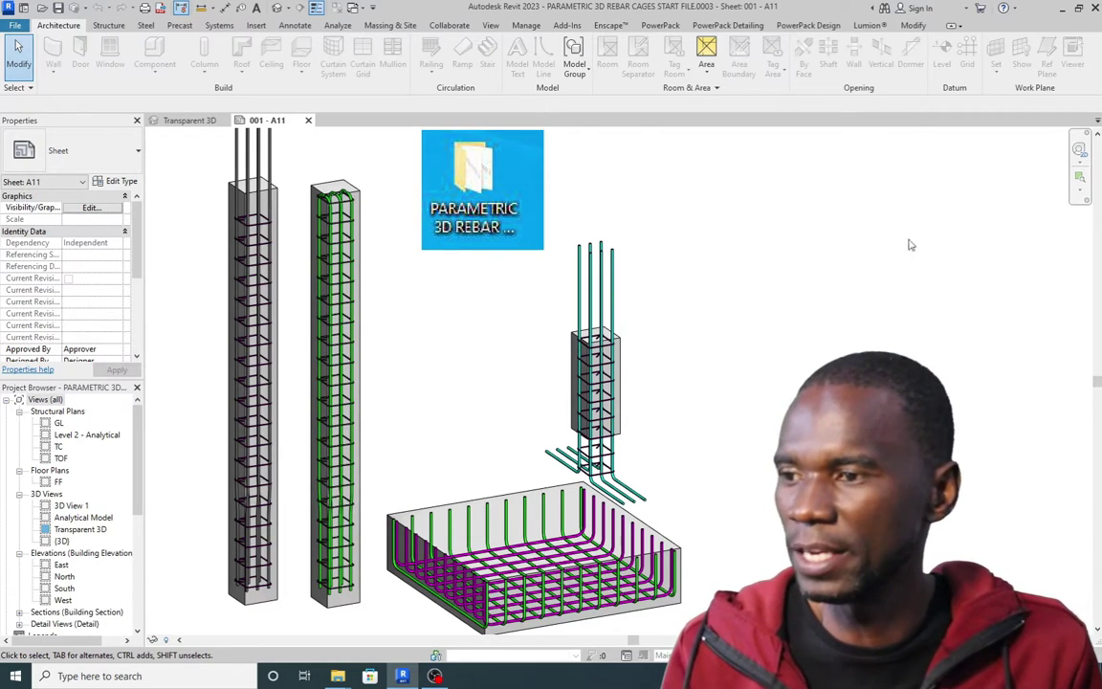
{"action": "scroll", "coordinate": [350, 353], "scroll_direction": "down", "scroll_amount": 1}
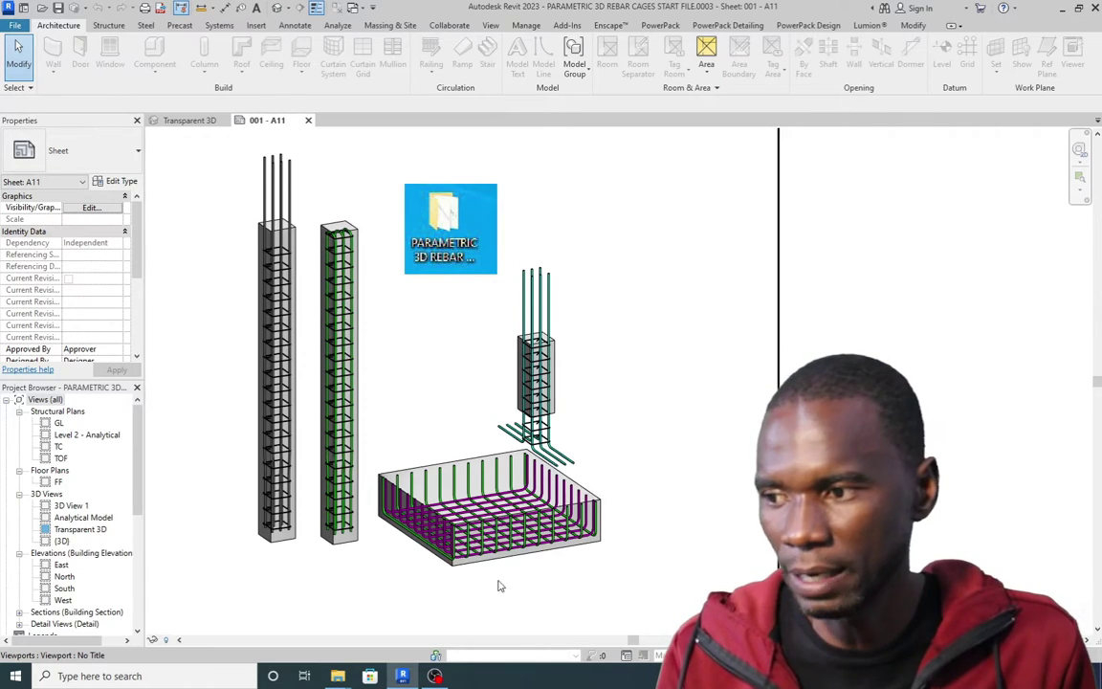
{"action": "scroll", "coordinate": [502, 583], "scroll_direction": "up", "scroll_amount": 2}
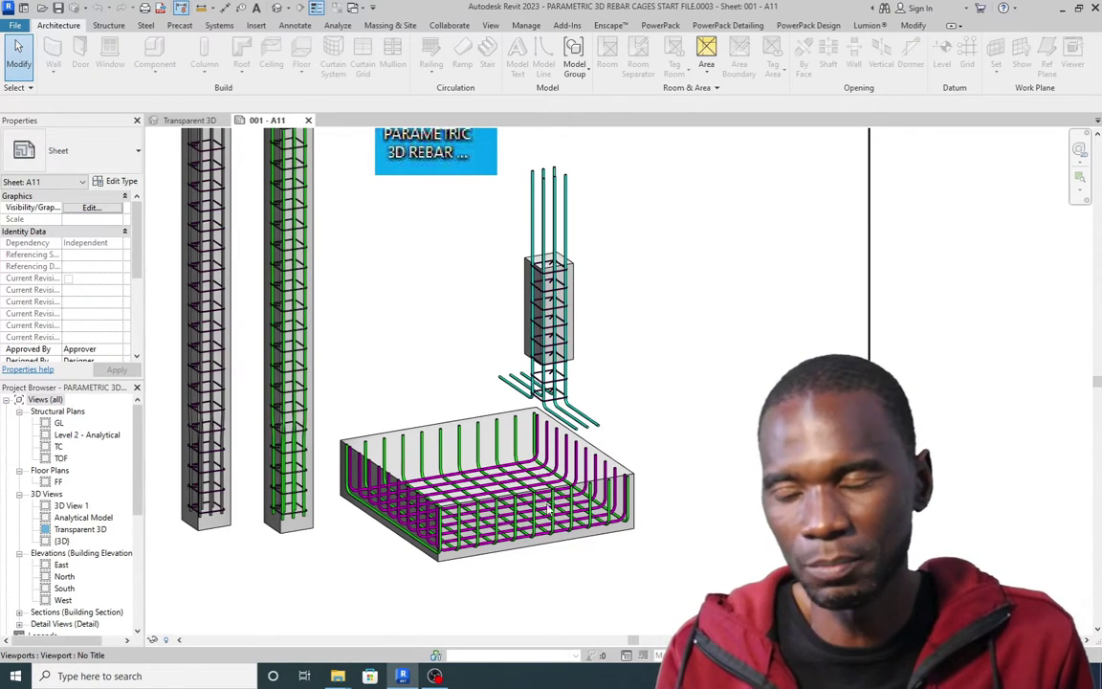
{"action": "scroll", "coordinate": [220, 311], "scroll_direction": "down", "scroll_amount": 2}
{"action": "scroll", "coordinate": [220, 312], "scroll_direction": "up", "scroll_amount": 1}
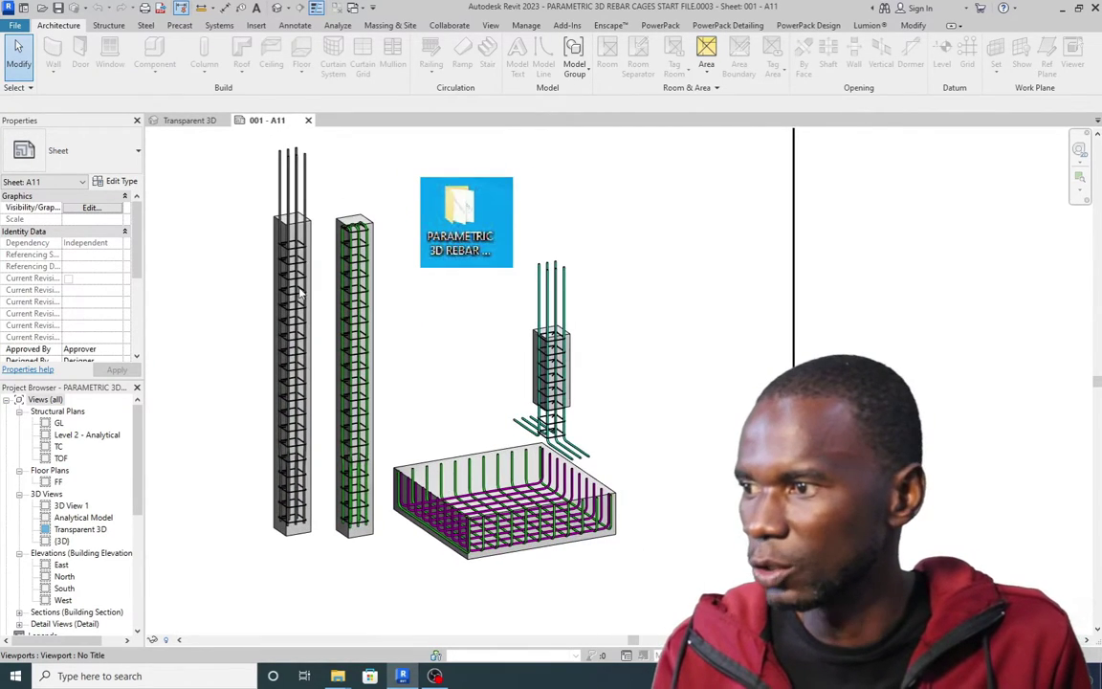
{"action": "scroll", "coordinate": [220, 311], "scroll_direction": "up", "scroll_amount": 1}
{"action": "scroll", "coordinate": [220, 312], "scroll_direction": "down", "scroll_amount": 1}
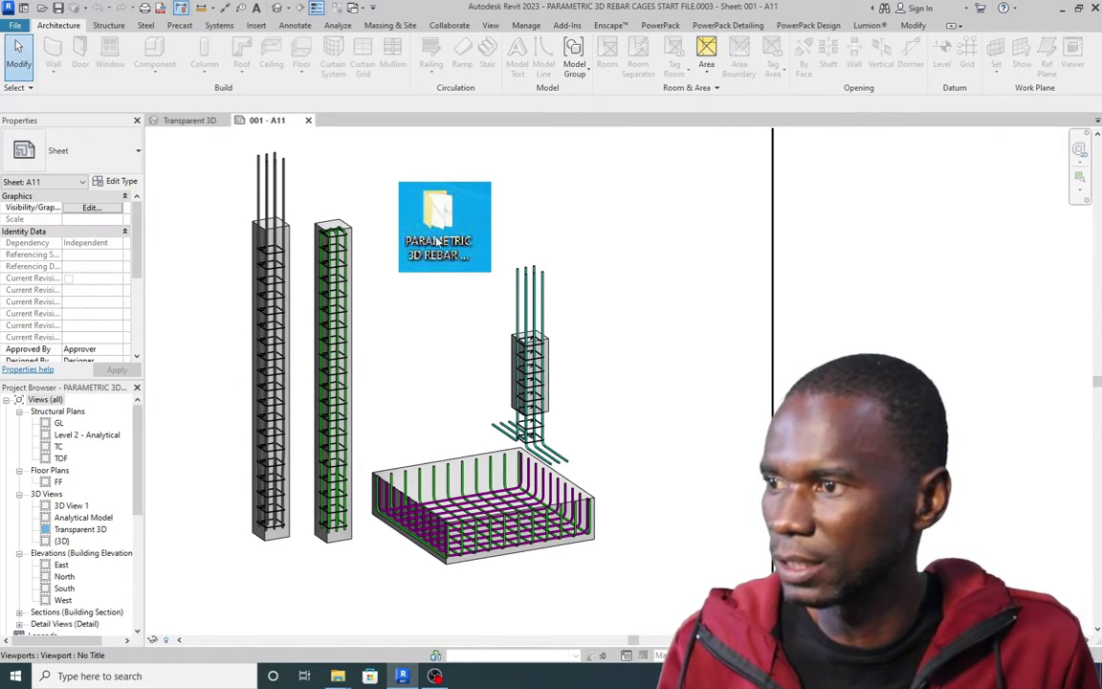
Switch to File Explorer and open the PARAMETRIC 3D REBAR CAGES FOLDER on the desktop to review its Revit project files
{"action": "mouse_move", "coordinate": [339, 677]}
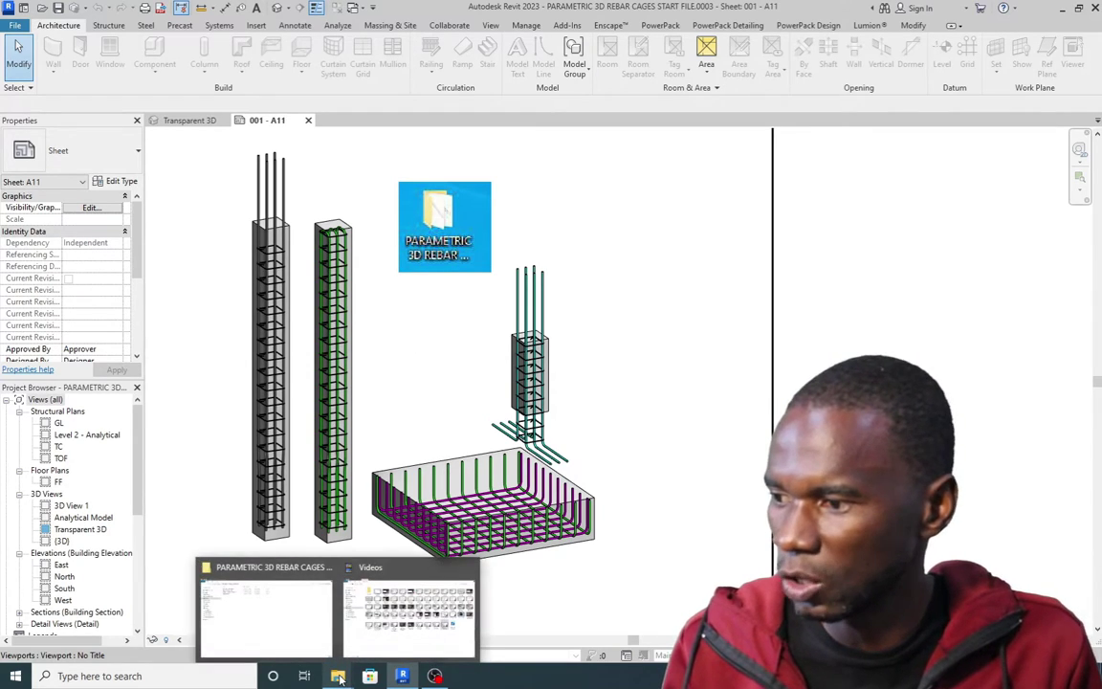
{"action": "left_click", "coordinate": [273, 612]}
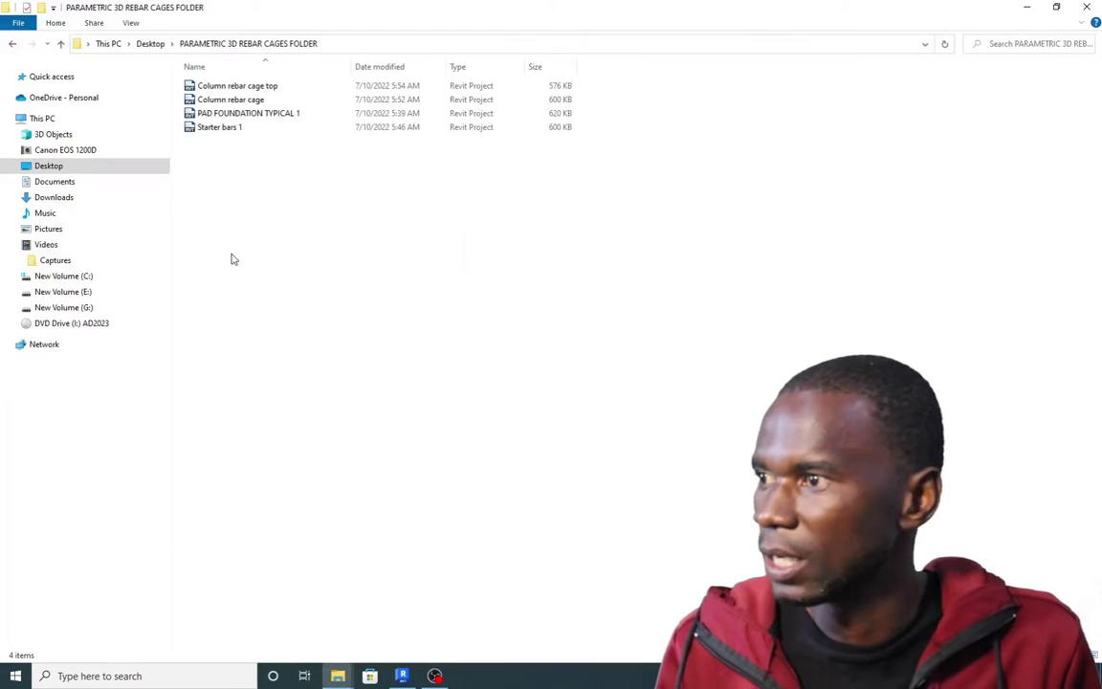
{"action": "left_click", "coordinate": [61, 167]}
{"action": "double_click", "coordinate": [290, 101]}
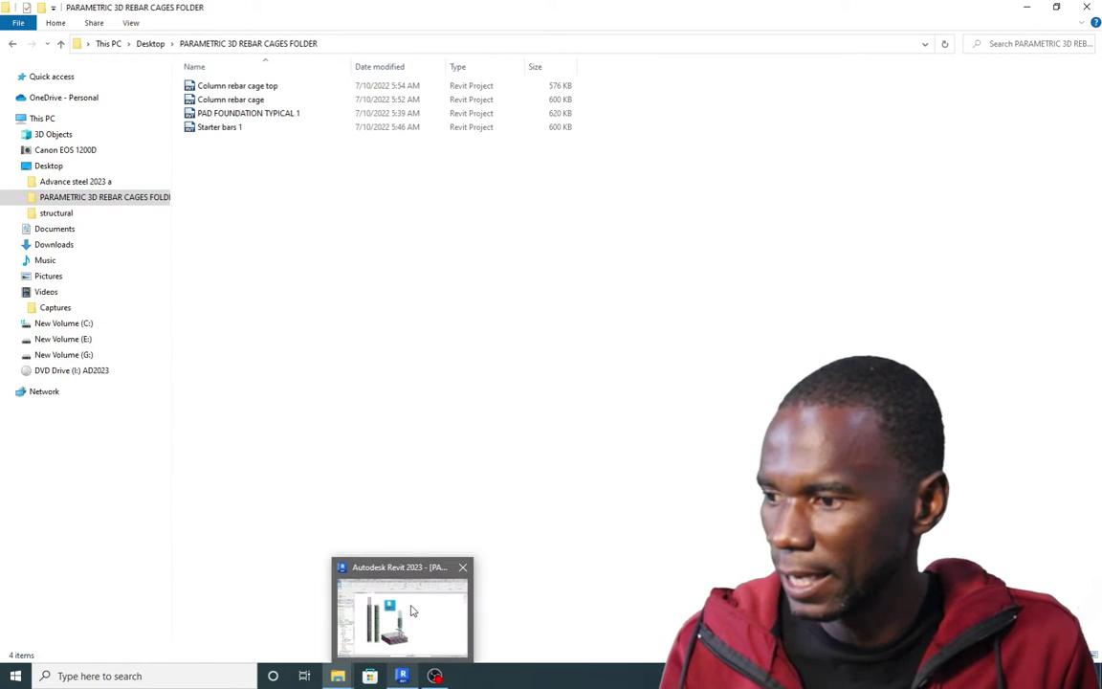
Switch back to Revit and examine the column, starter bar and pad foundation rebar cages on the sheet
{"action": "left_click", "coordinate": [371, 549]}
{"action": "scroll", "coordinate": [472, 362], "scroll_direction": "down", "scroll_amount": 2}
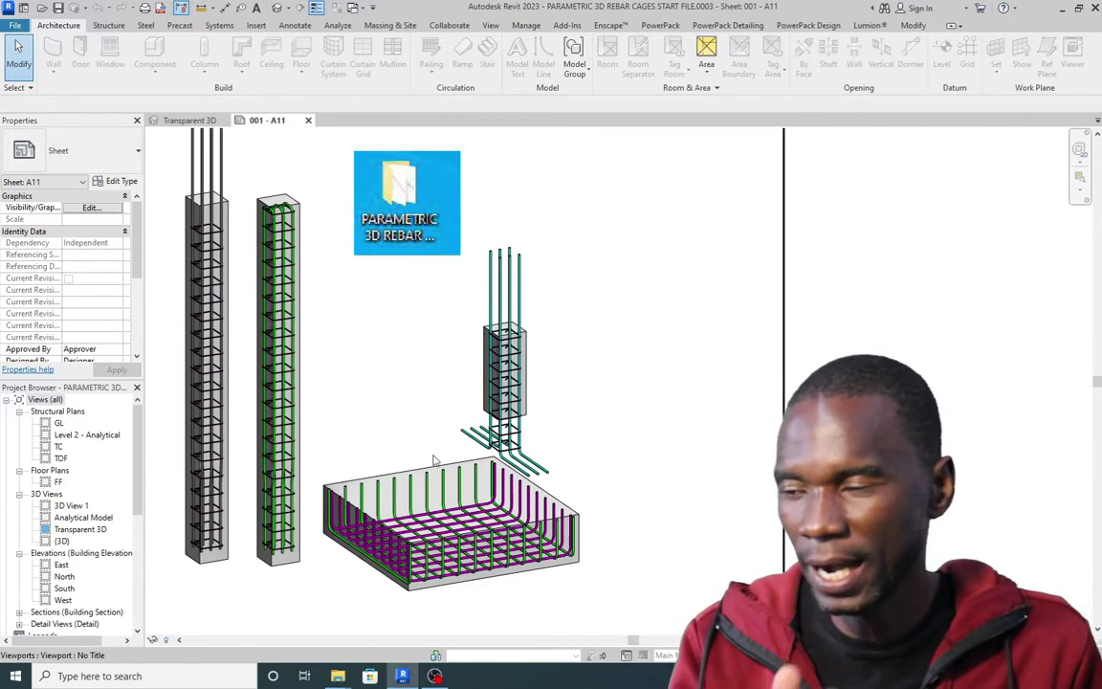
{"action": "scroll", "coordinate": [403, 481], "scroll_direction": "down", "scroll_amount": 1}
{"action": "scroll", "coordinate": [352, 426], "scroll_direction": "down", "scroll_amount": 1}
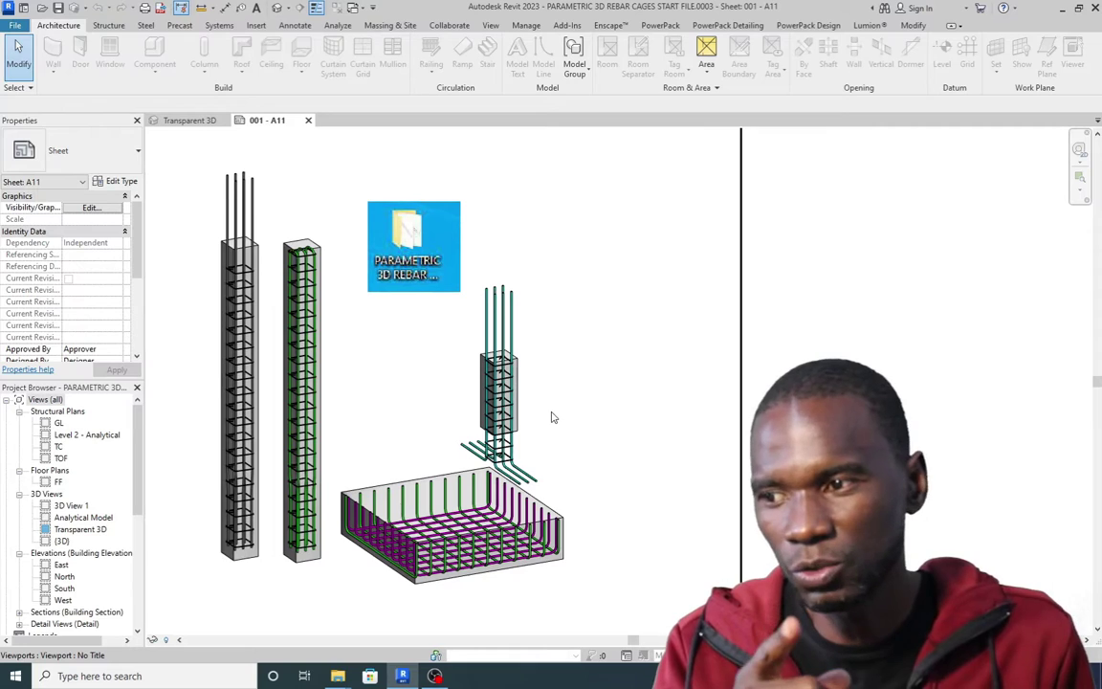
{"action": "scroll", "coordinate": [564, 418], "scroll_direction": "up", "scroll_amount": 1}
{"action": "scroll", "coordinate": [629, 413], "scroll_direction": "down", "scroll_amount": 1}
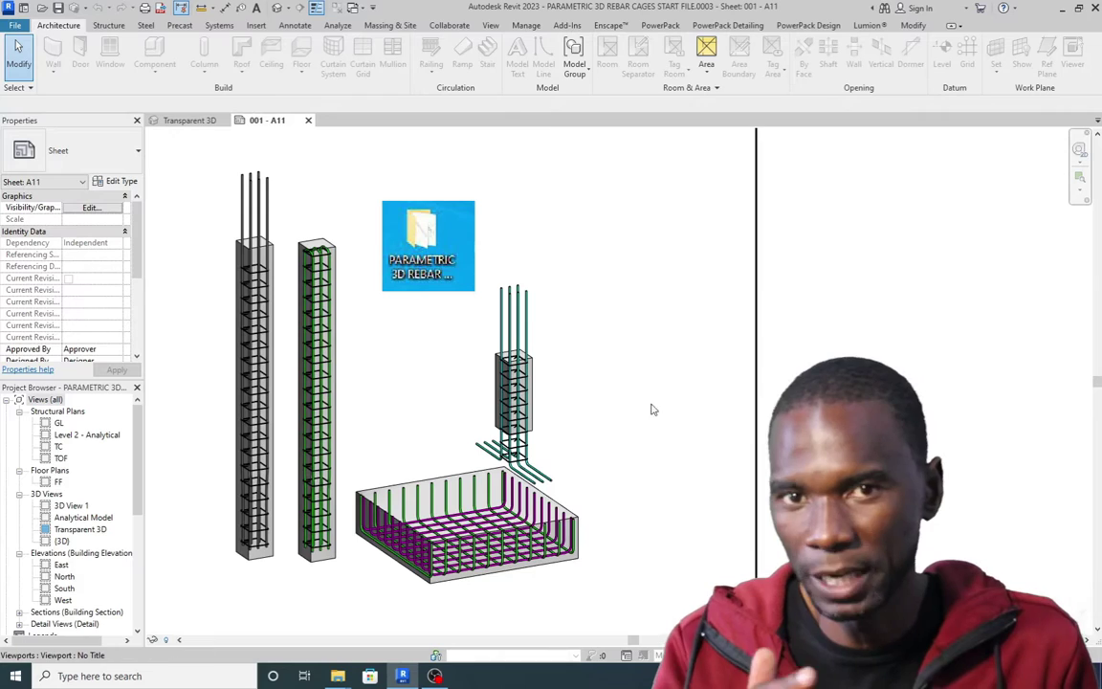
{"action": "scroll", "coordinate": [553, 404], "scroll_direction": "up", "scroll_amount": 1}
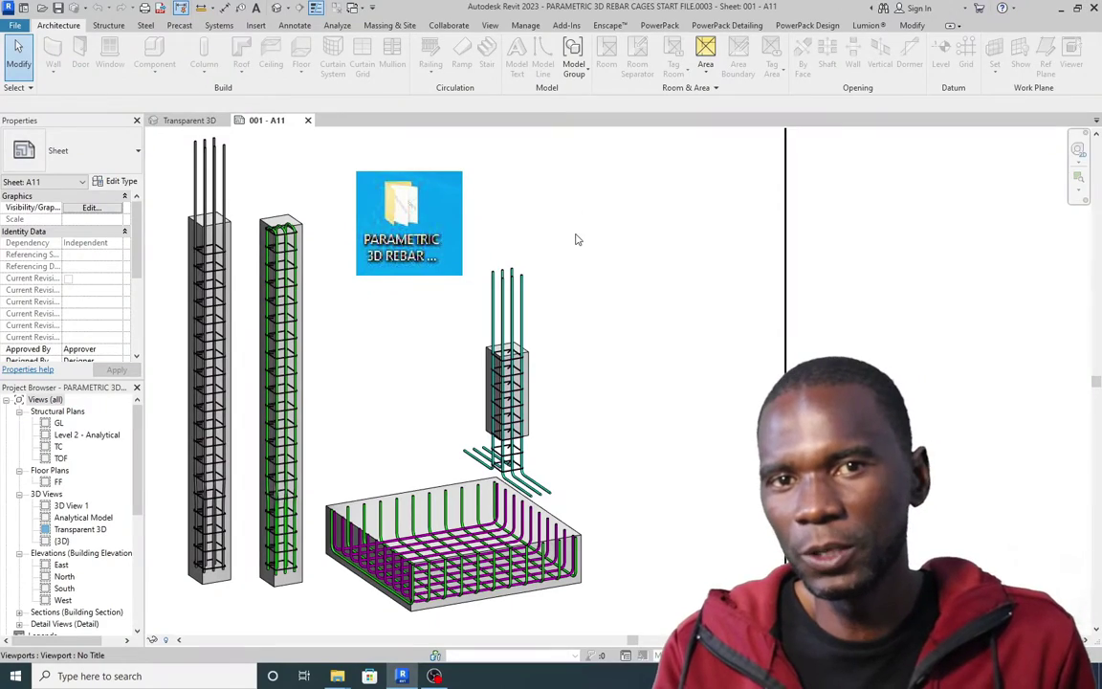
Open the Transparent 3D view showing the whole structural frame with its pad foundations
{"action": "left_click", "coordinate": [185, 121]}
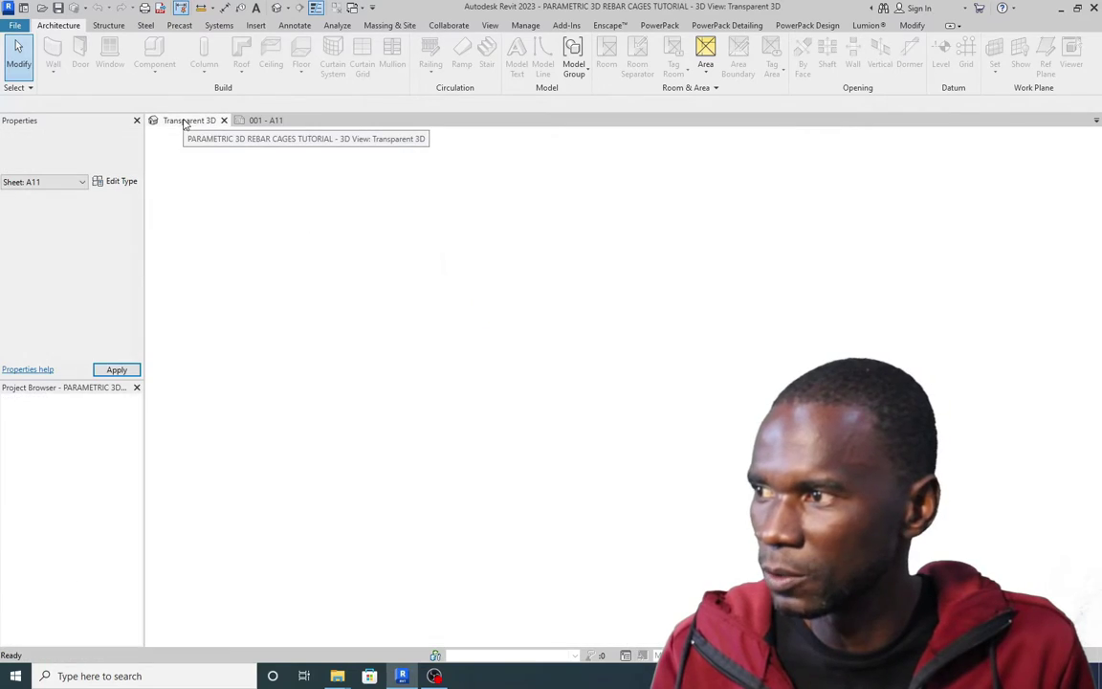
{"action": "scroll", "coordinate": [488, 383], "scroll_direction": "down", "scroll_amount": 2}
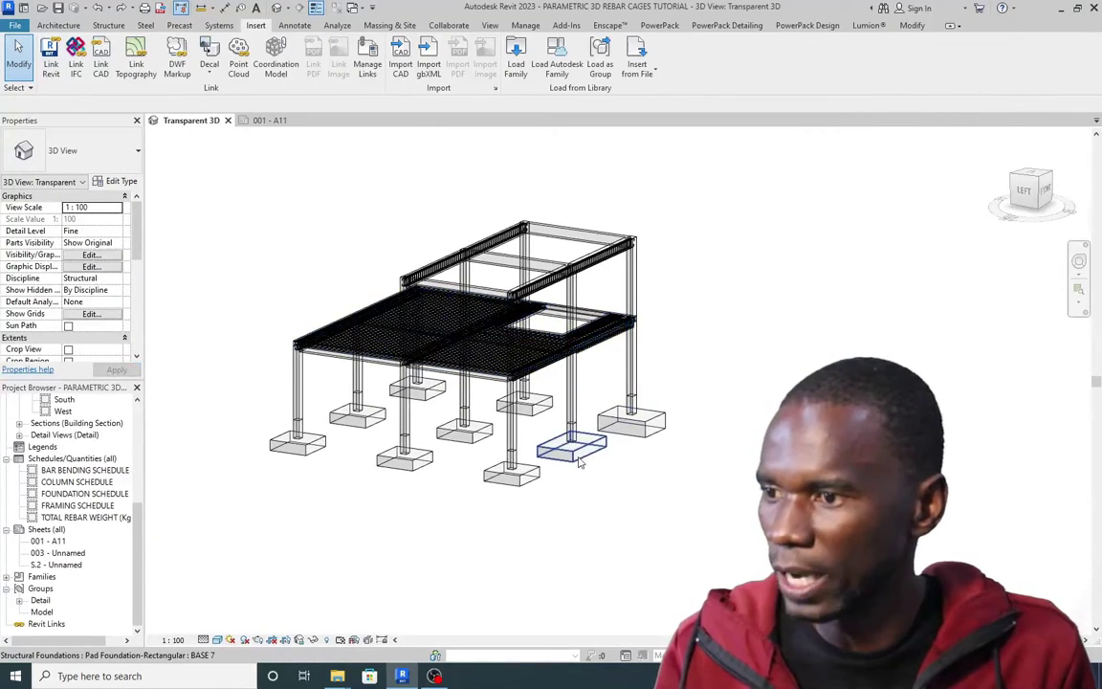
{"action": "scroll", "coordinate": [572, 448], "scroll_direction": "up", "scroll_amount": 3}
{"action": "scroll", "coordinate": [273, 402], "scroll_direction": "down", "scroll_amount": 2}
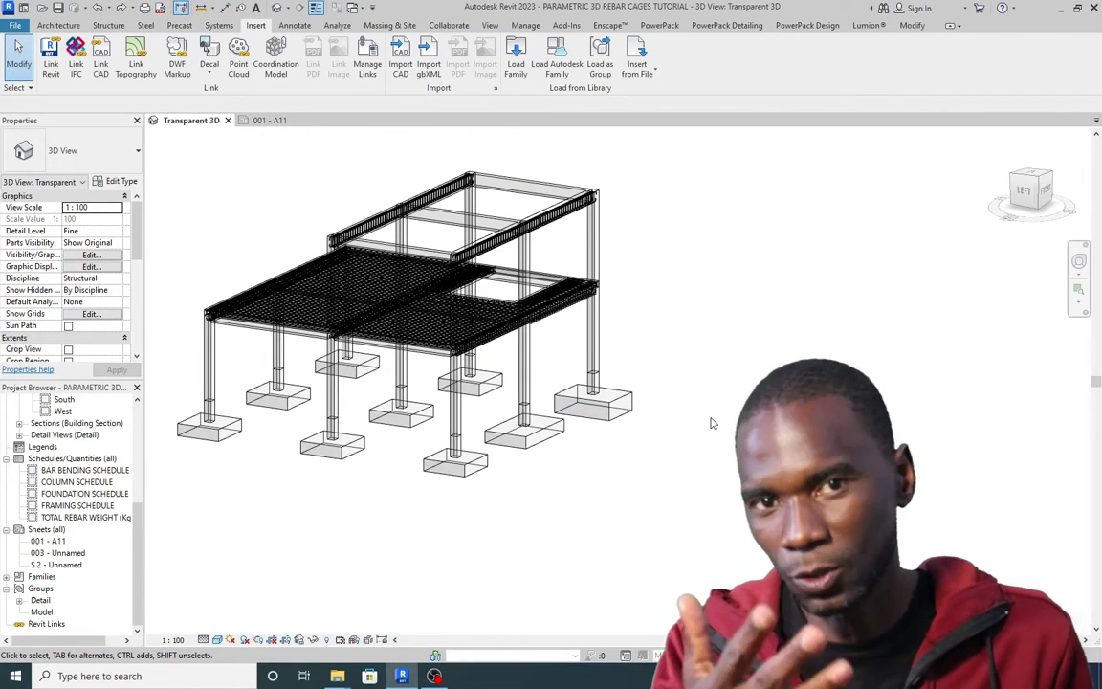
Examine the building's columns, slab and beam reinforcement, and the pad foundations at the column bases
{"action": "scroll", "coordinate": [598, 421], "scroll_direction": "up", "scroll_amount": 1}
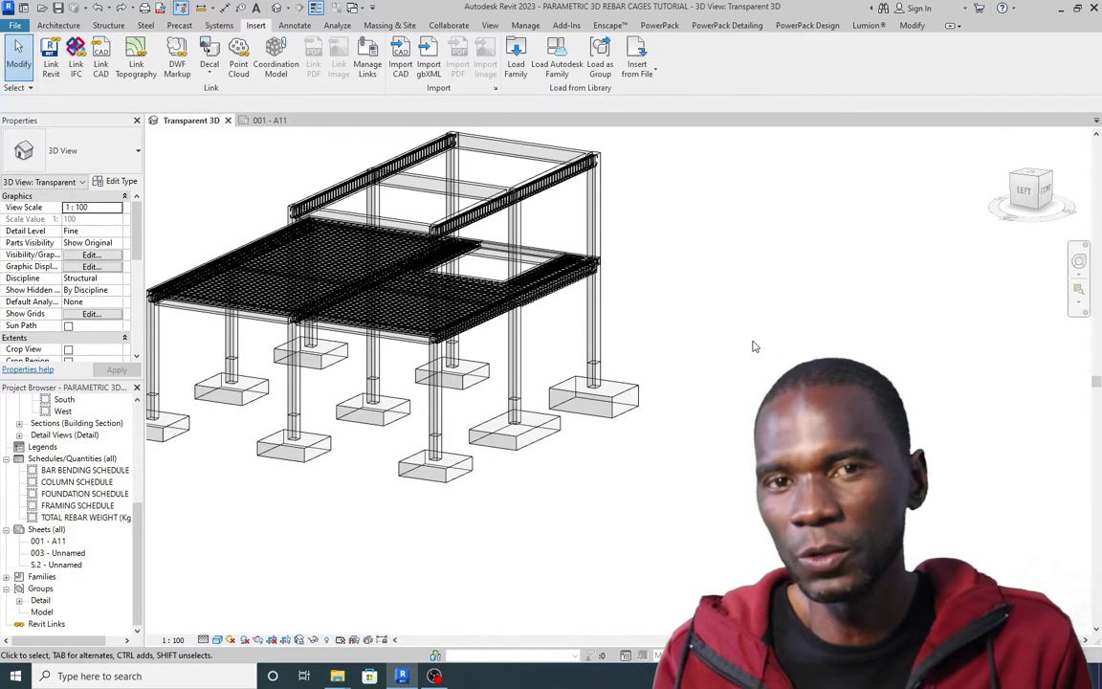
{"action": "scroll", "coordinate": [571, 455], "scroll_direction": "up", "scroll_amount": 2}
{"action": "scroll", "coordinate": [565, 450], "scroll_direction": "down", "scroll_amount": 2}
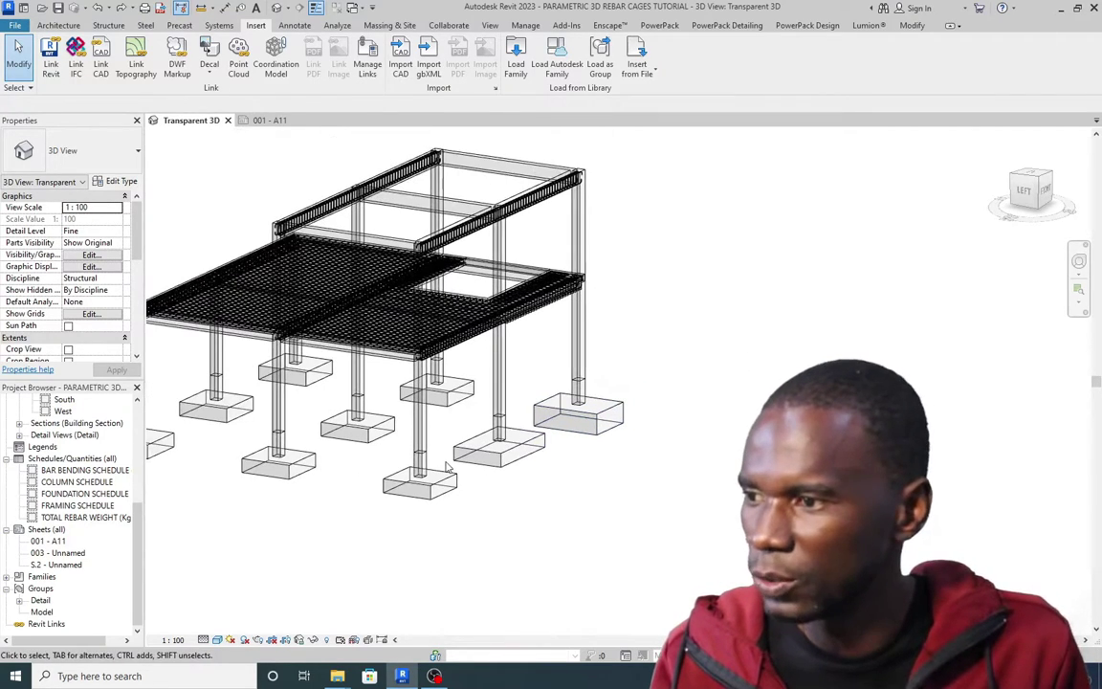
{"action": "scroll", "coordinate": [299, 464], "scroll_direction": "down", "scroll_amount": 2}
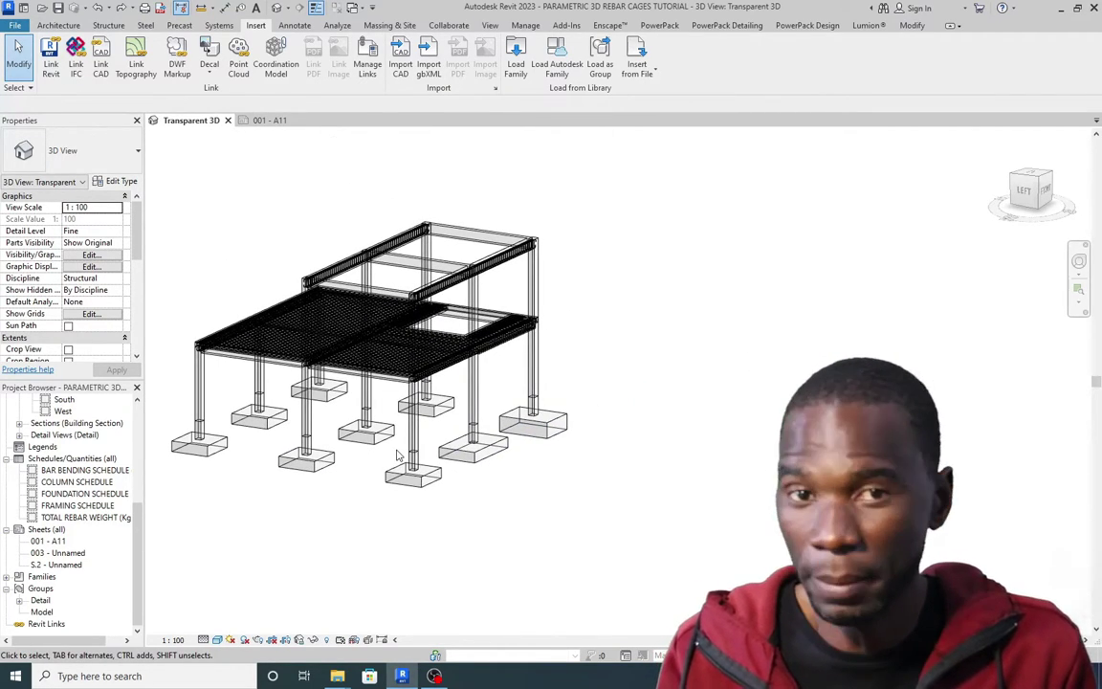
{"action": "scroll", "coordinate": [339, 514], "scroll_direction": "up", "scroll_amount": 1}
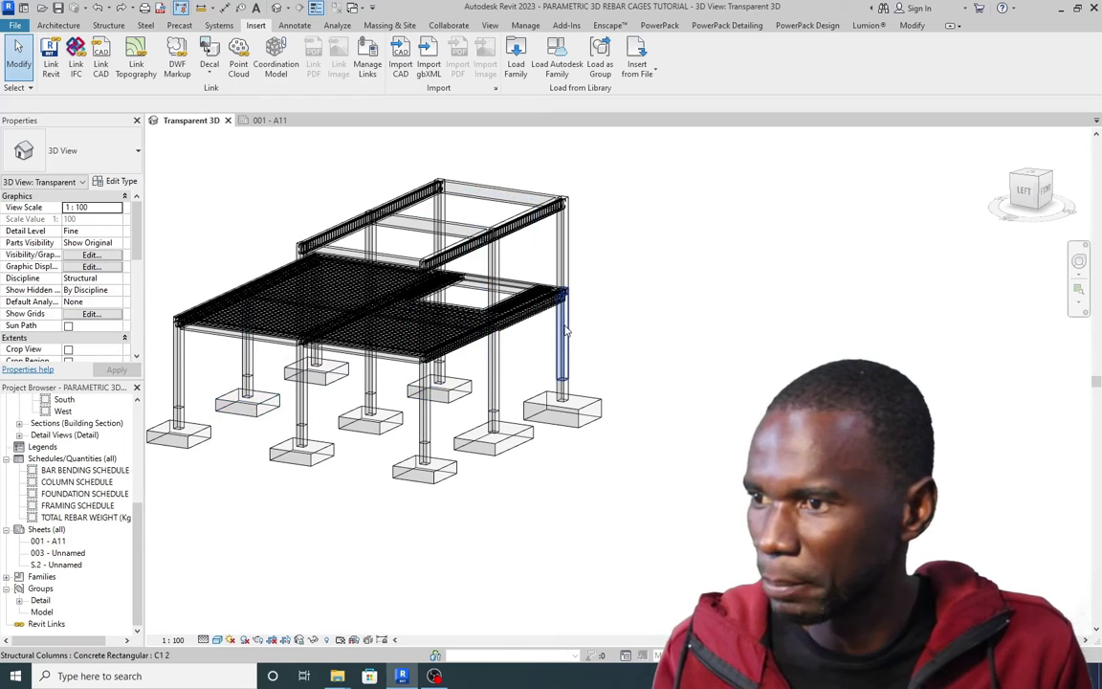
{"action": "scroll", "coordinate": [563, 402], "scroll_direction": "up", "scroll_amount": 2}
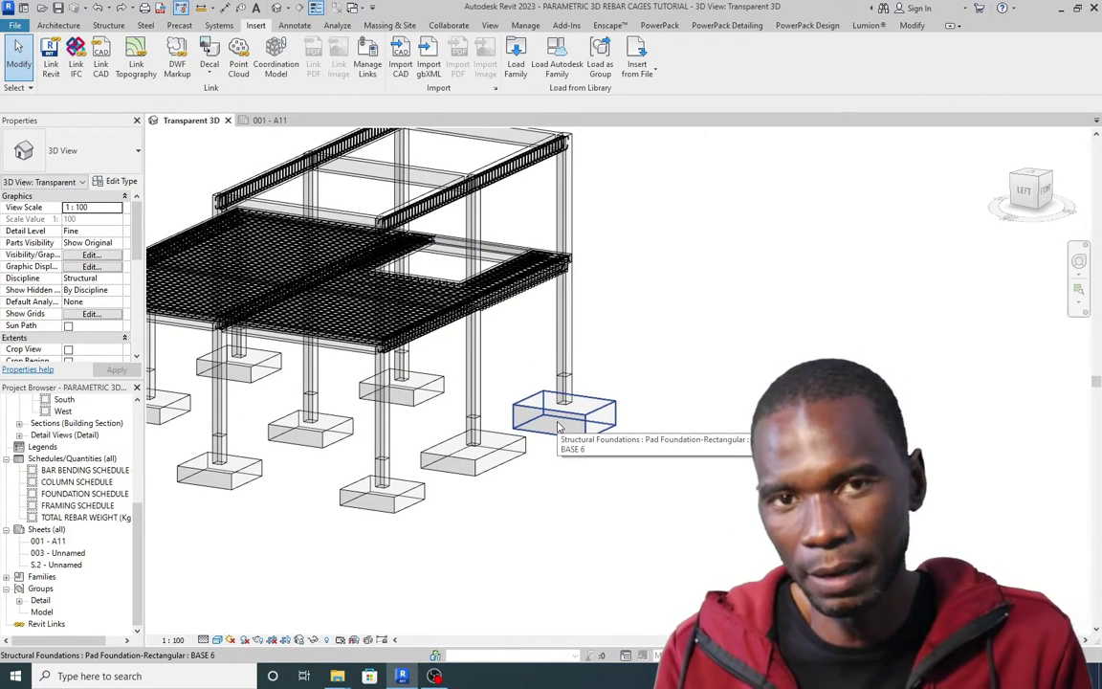
{"action": "middle_click_drag", "start_coordinate": [447, 430], "coordinate": [427, 474]}
{"action": "scroll", "coordinate": [428, 474], "scroll_direction": "down", "scroll_amount": 1}
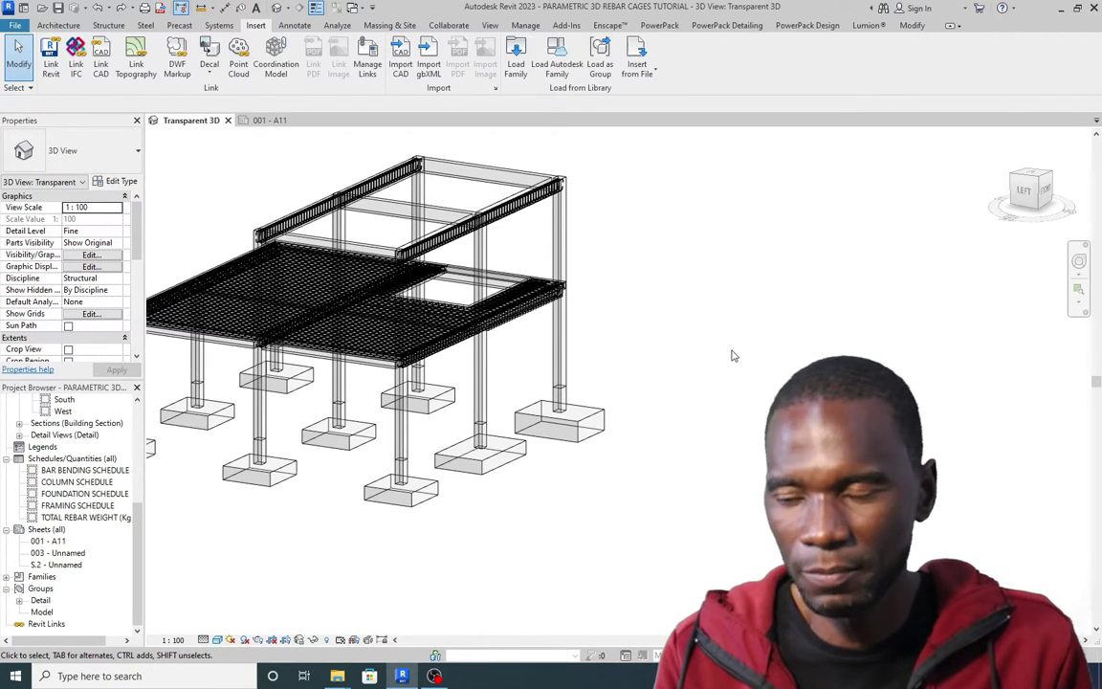
{"action": "scroll", "coordinate": [615, 344], "scroll_direction": "up", "scroll_amount": 2}
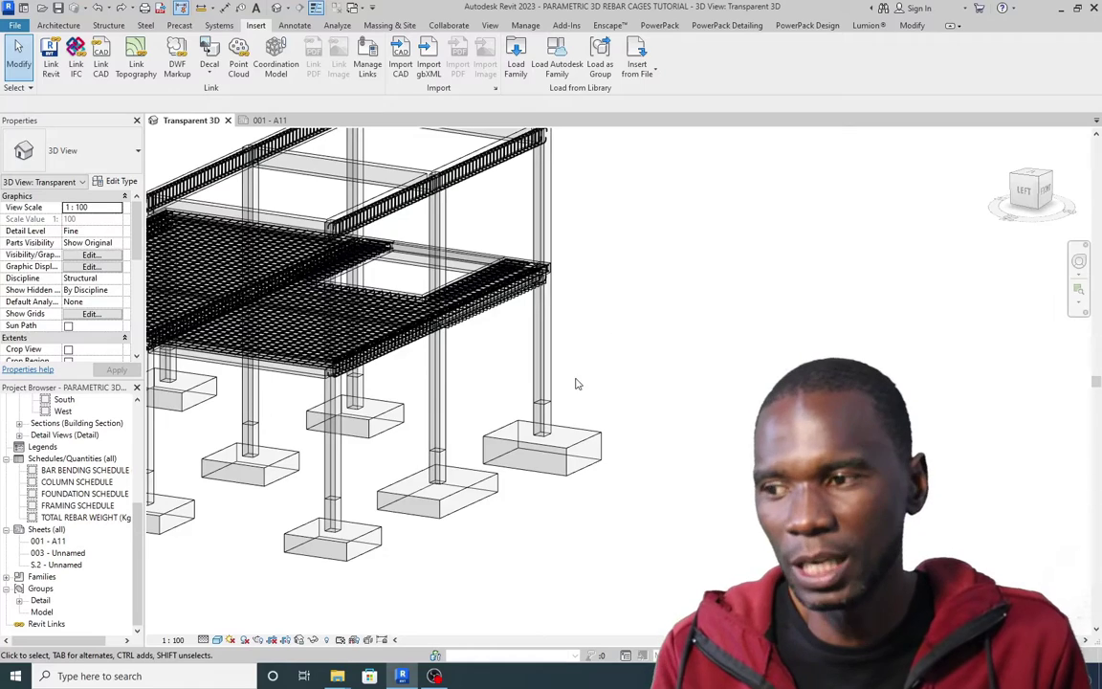
{"action": "scroll", "coordinate": [577, 383], "scroll_direction": "down", "scroll_amount": 5}
{"action": "scroll", "coordinate": [566, 363], "scroll_direction": "up", "scroll_amount": 4}
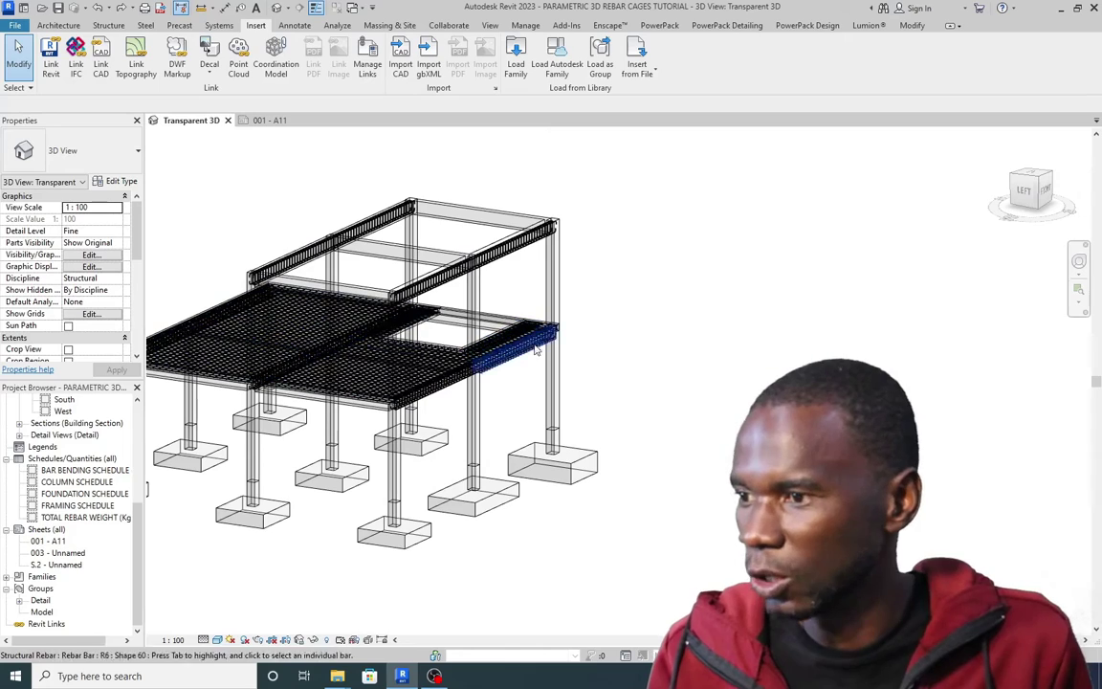
{"action": "scroll", "coordinate": [572, 478], "scroll_direction": "up", "scroll_amount": 3}
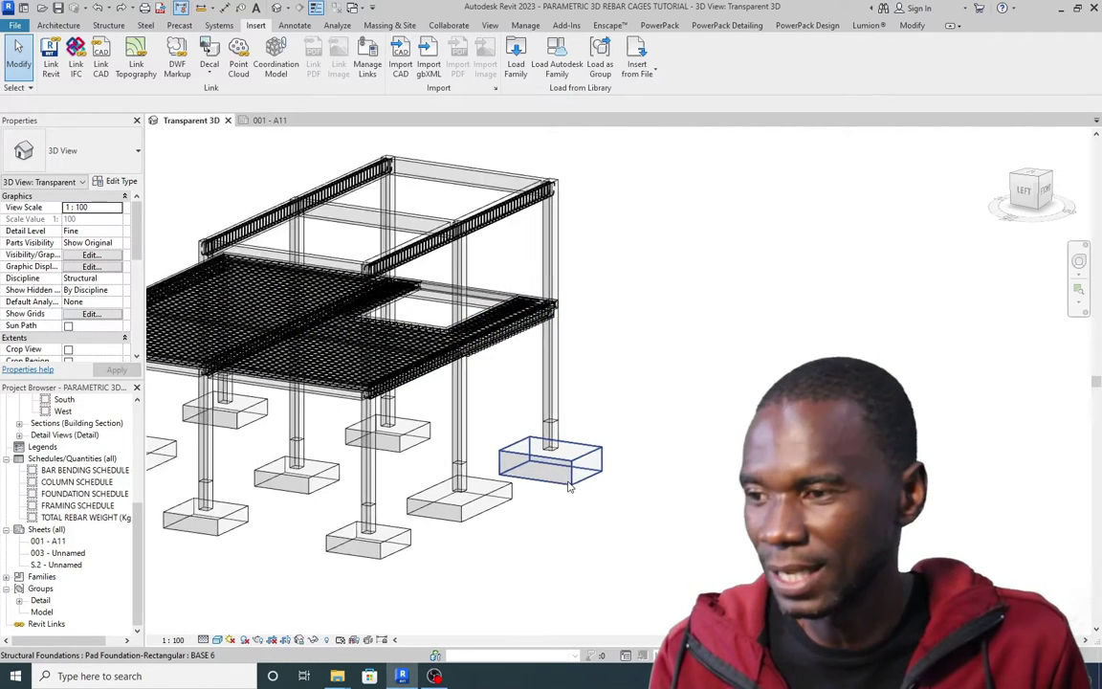
{"action": "scroll", "coordinate": [477, 413], "scroll_direction": "down", "scroll_amount": 2}
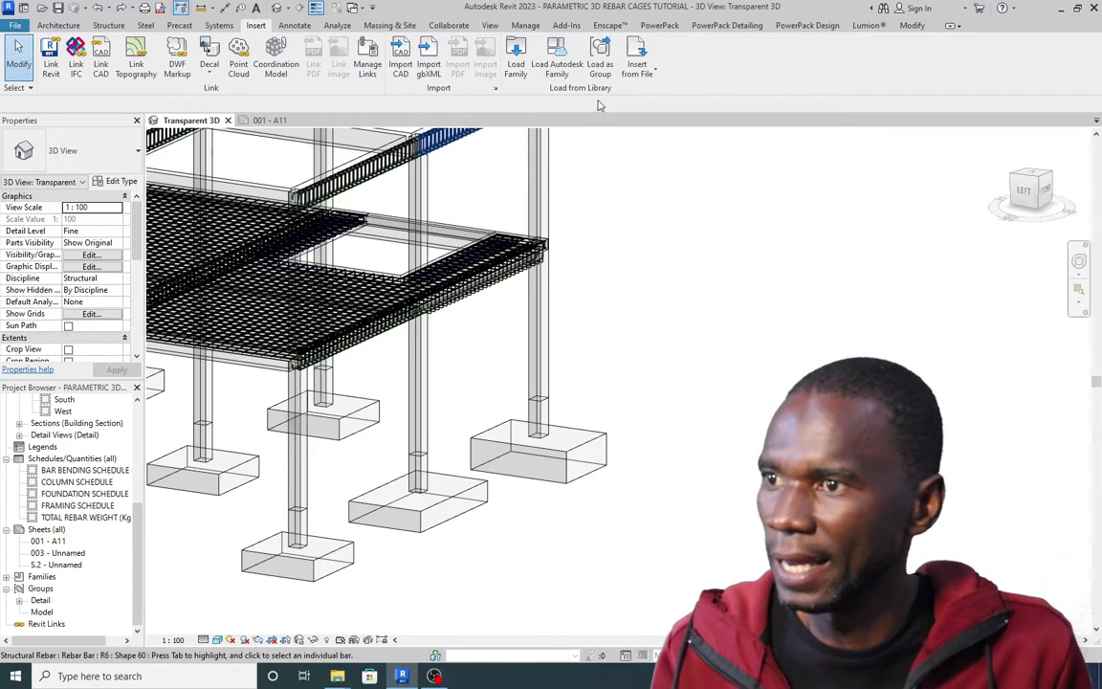
Load Starter bars 1 from the desktop's PARAMETRIC 3D REBAR CAGES FOLDER as a group, accept the duplicate types, and expand the model groups
{"action": "left_click", "coordinate": [603, 63]}
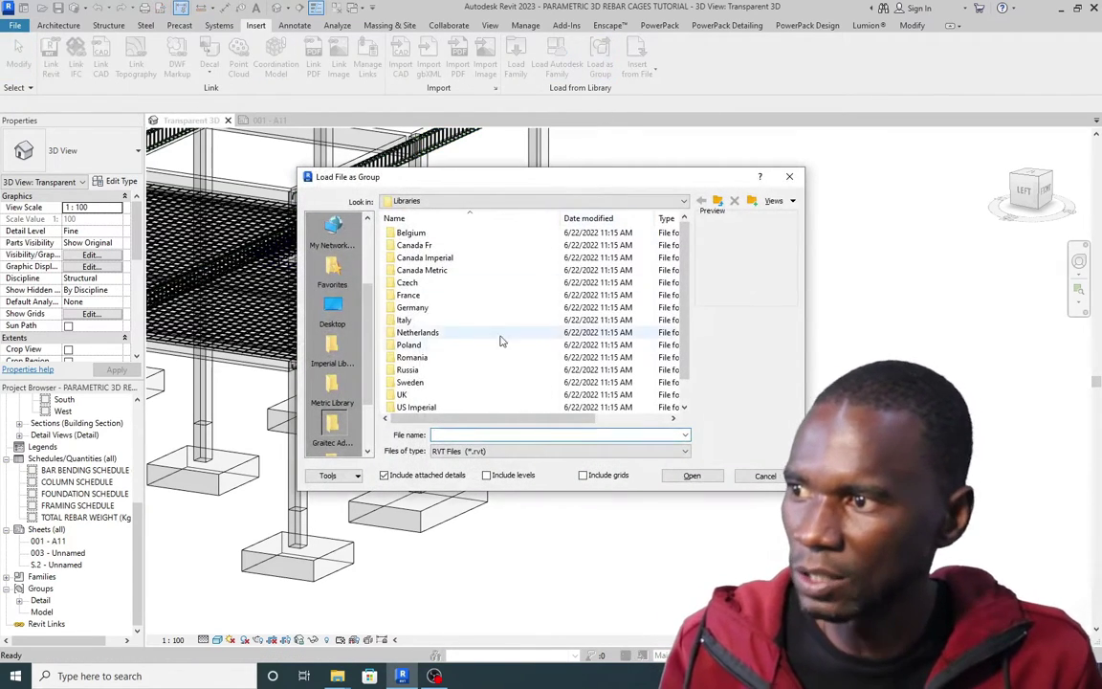
{"action": "left_click", "coordinate": [332, 308]}
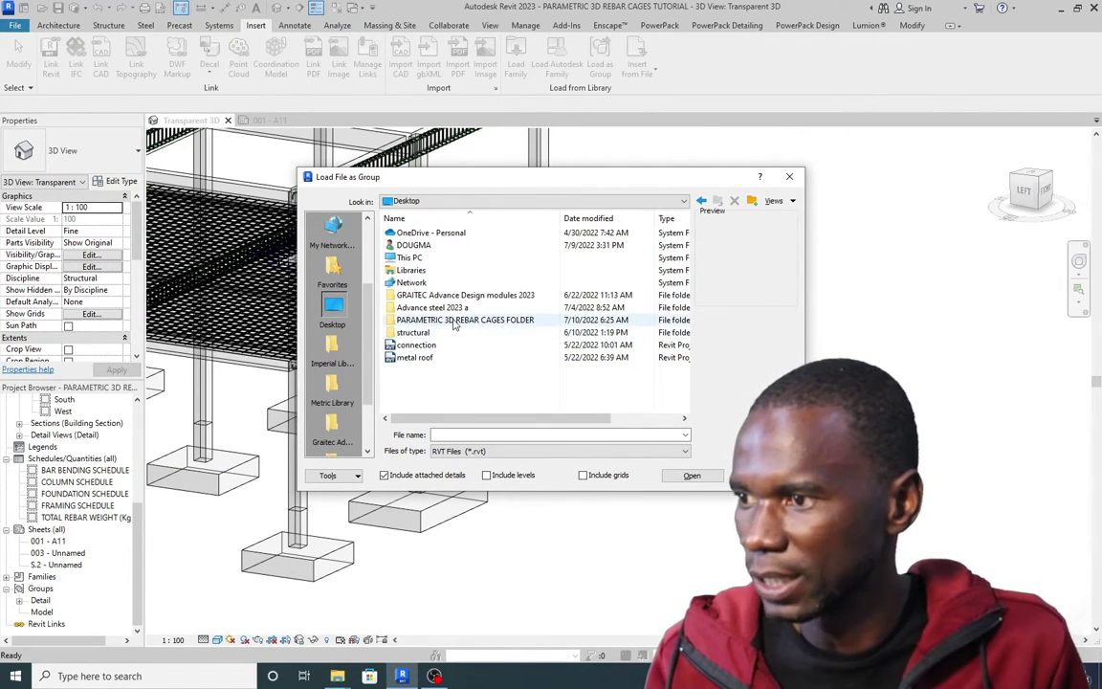
{"action": "double_click", "coordinate": [454, 321]}
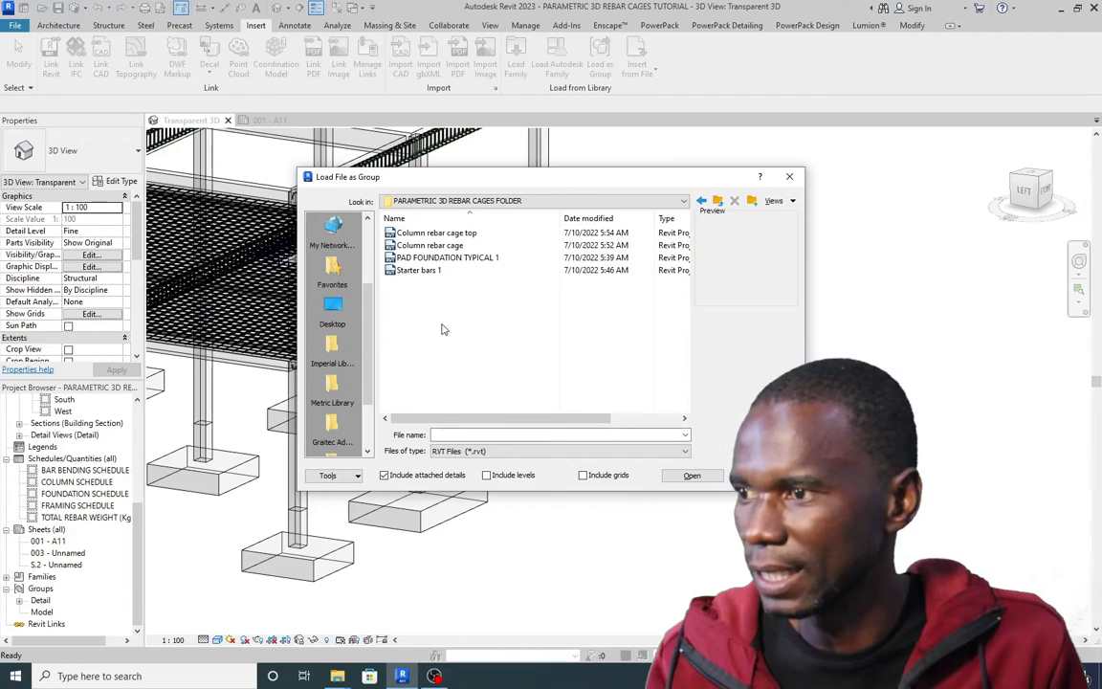
{"action": "left_click", "coordinate": [413, 271]}
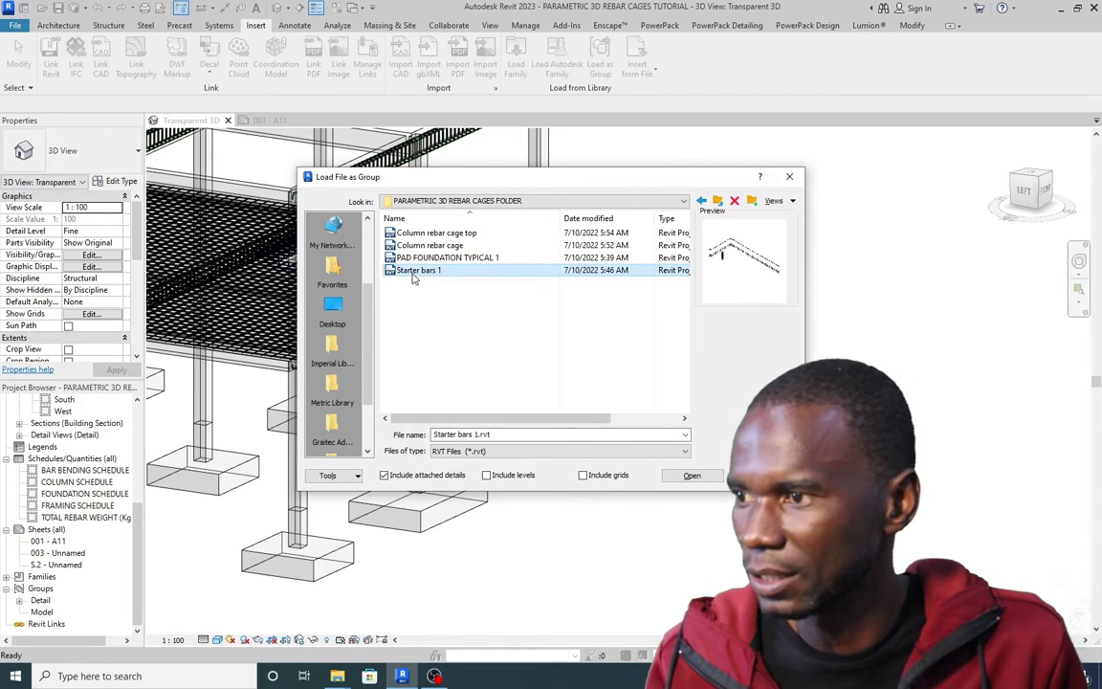
{"action": "left_click", "coordinate": [690, 475]}
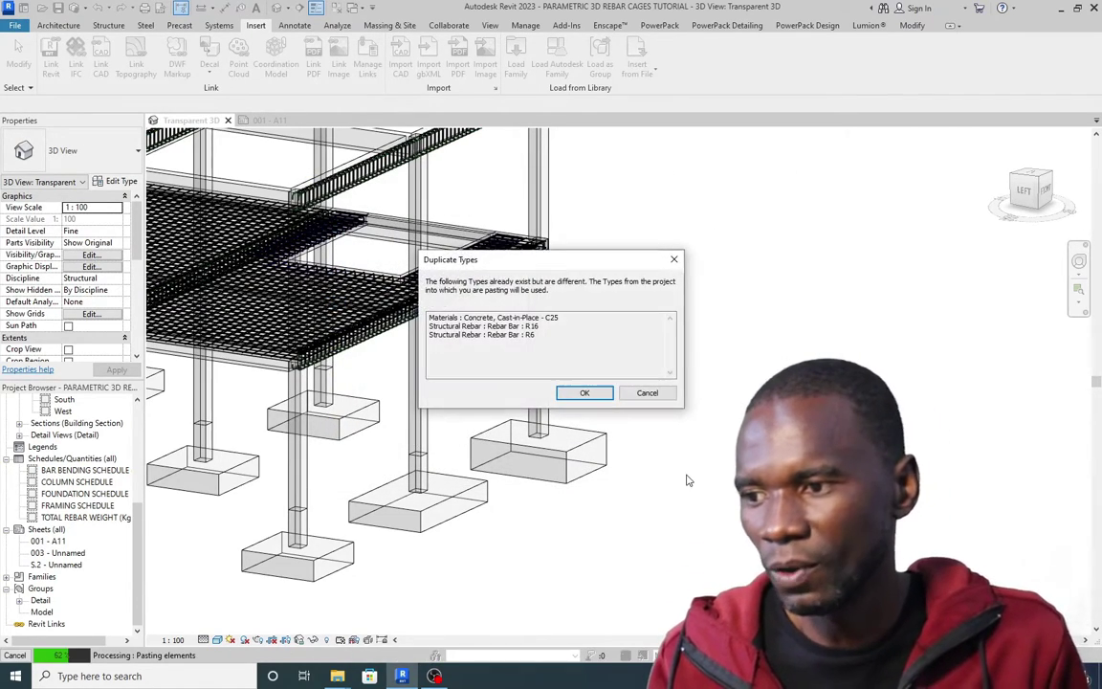
{"action": "left_click", "coordinate": [529, 359]}
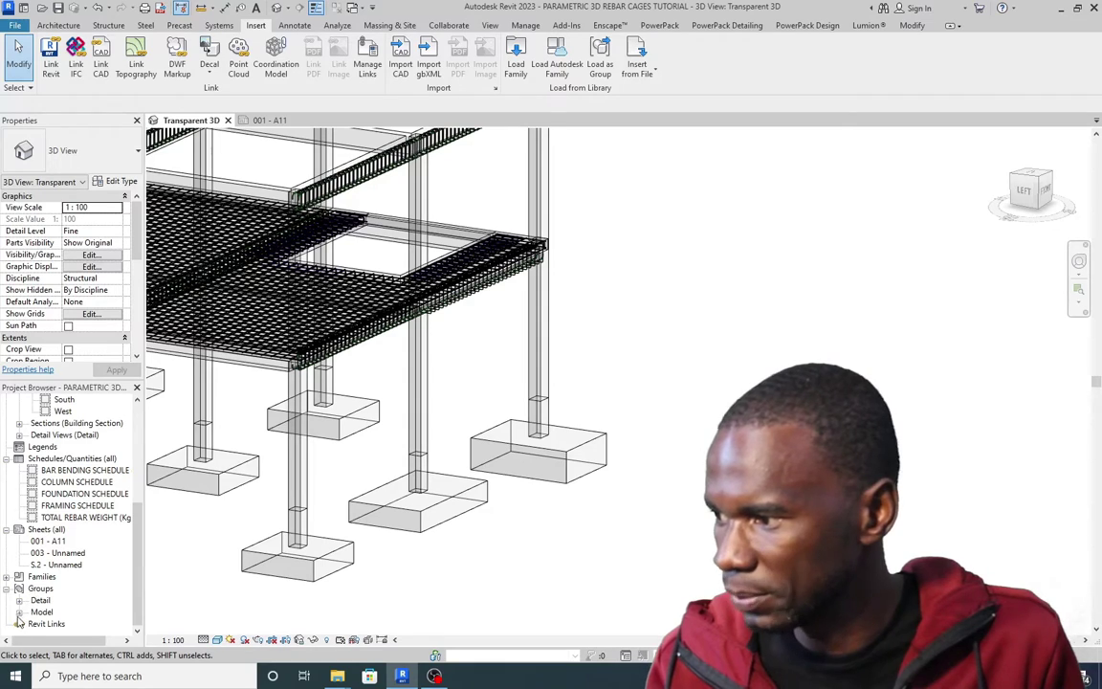
{"action": "left_click", "coordinate": [19, 612]}
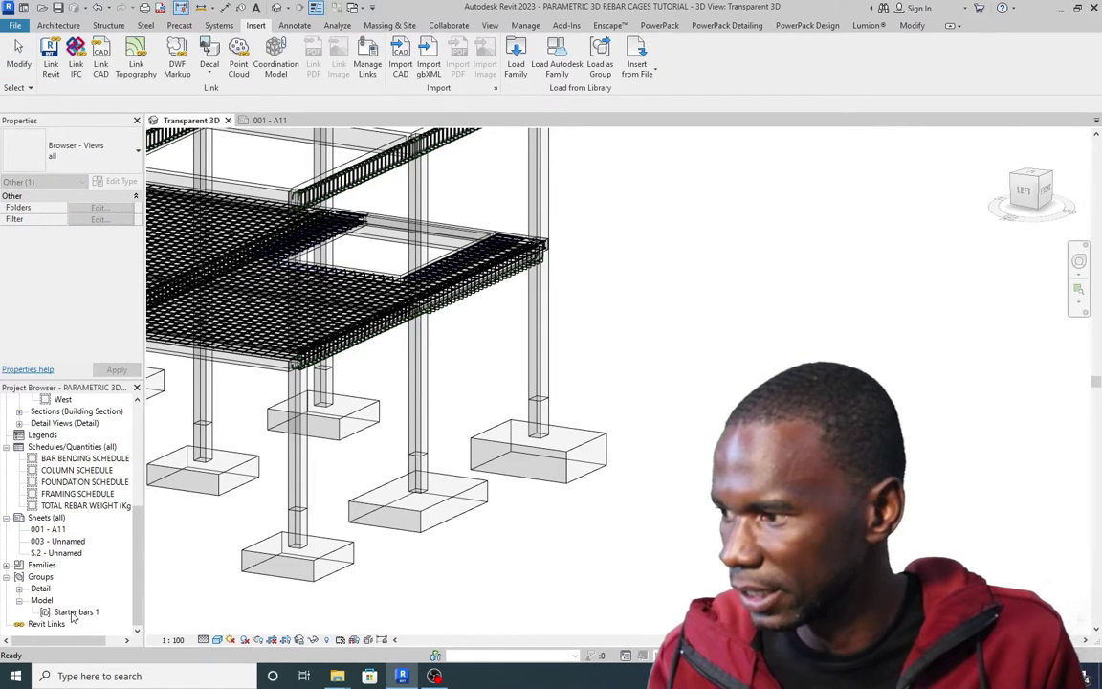
Load PAD FOUNDATION TYPICAL 1 from the desktop's PARAMETRIC 3D REBAR CAGES FOLDER as a group and accept the duplicate types
{"action": "left_click", "coordinate": [600, 60]}
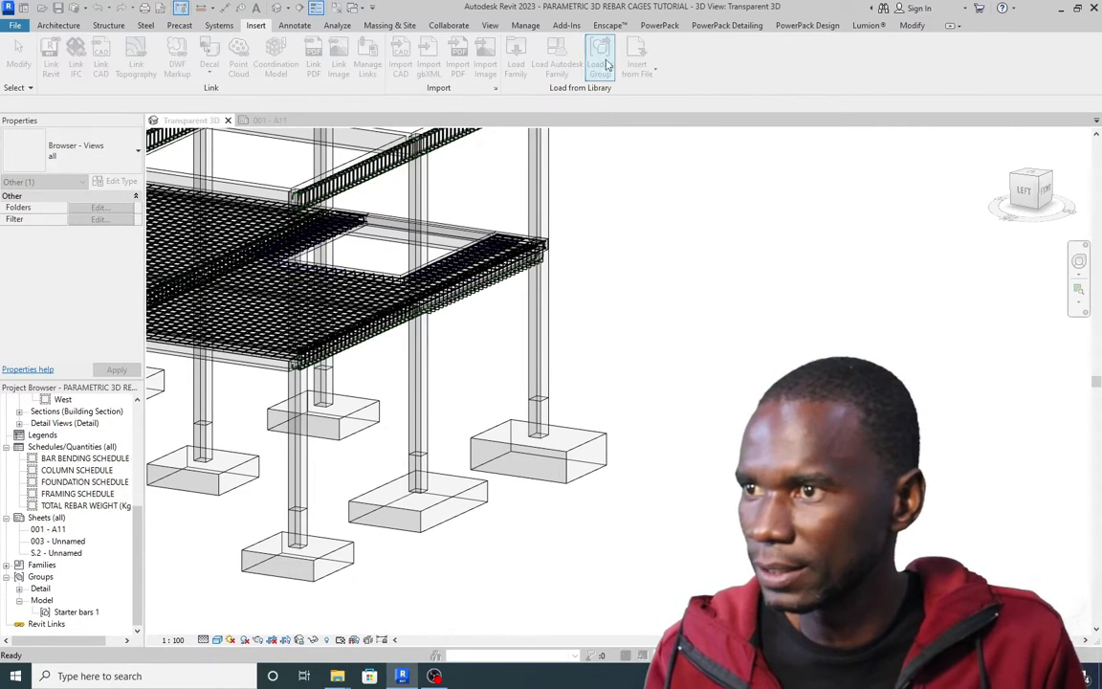
{"action": "left_click", "coordinate": [333, 308]}
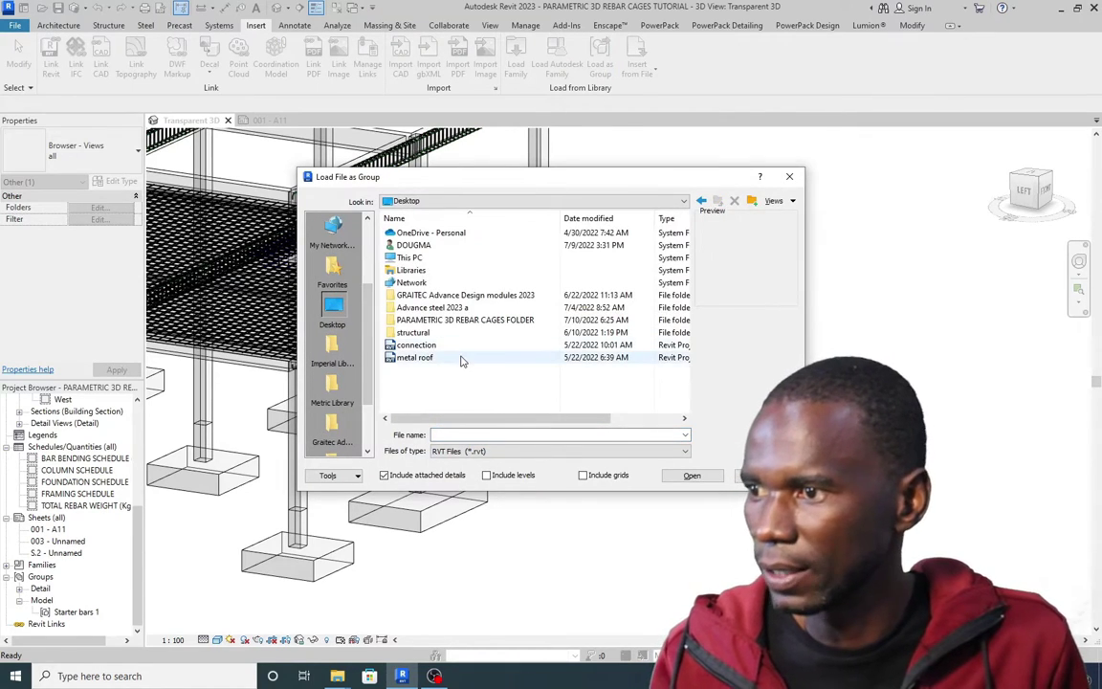
{"action": "double_click", "coordinate": [470, 319]}
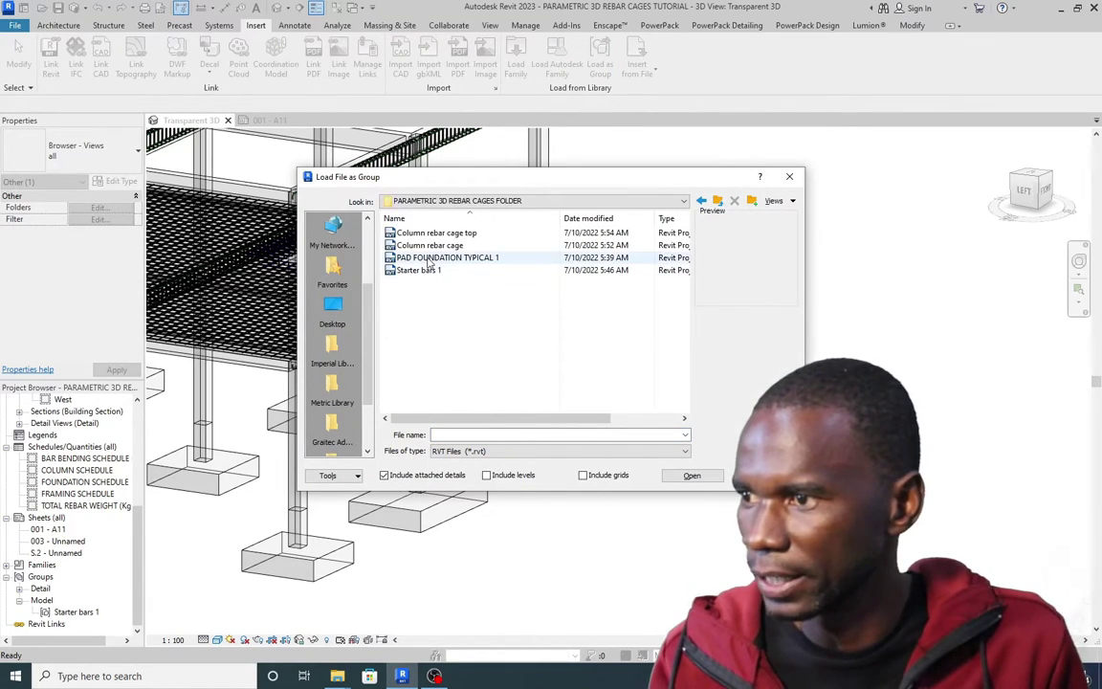
{"action": "left_click", "coordinate": [444, 257]}
{"action": "left_click", "coordinate": [691, 476]}
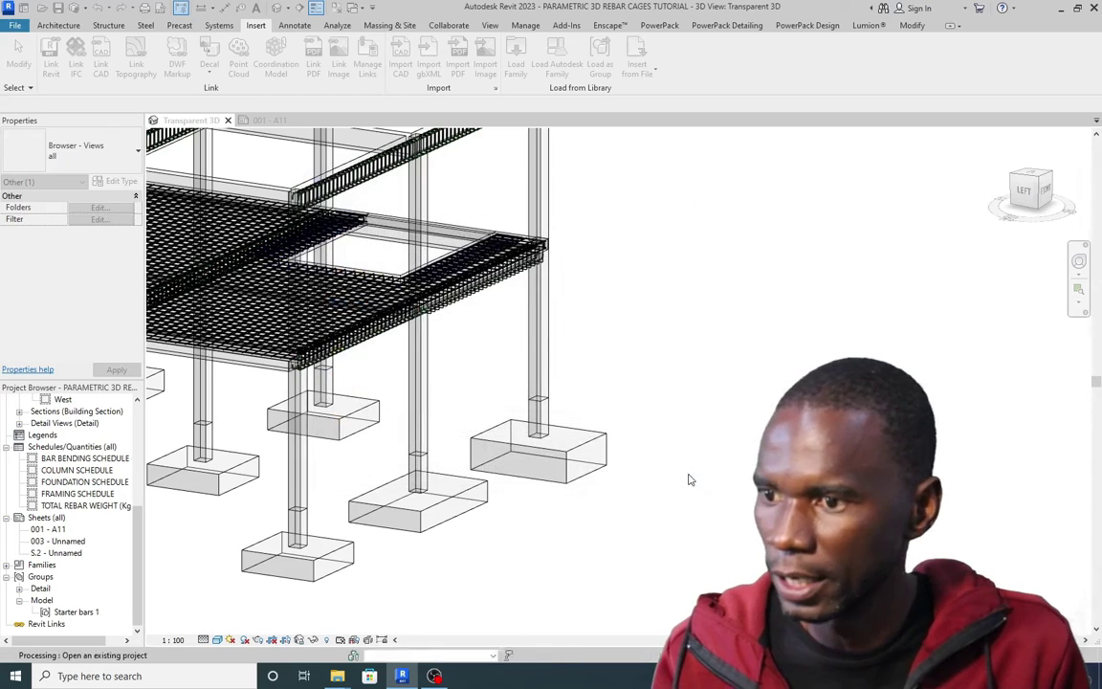
{"action": "left_click", "coordinate": [584, 393]}
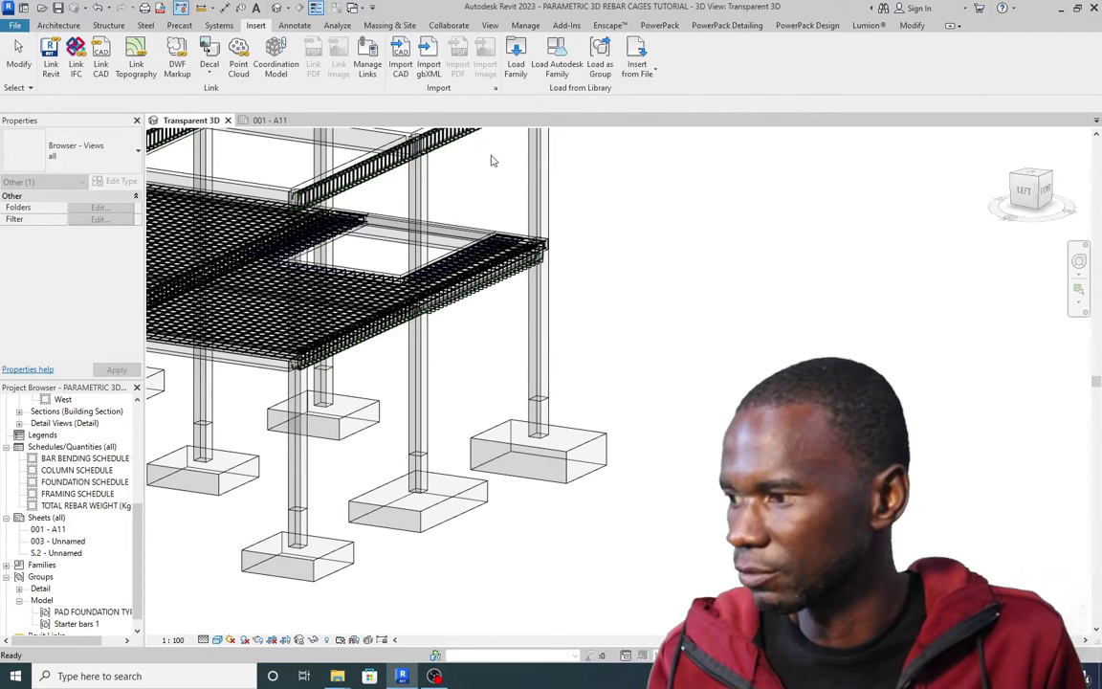
Load Column rebar cage from the desktop's PARAMETRIC 3D REBAR CAGES FOLDER as a group and accept the duplicate types
{"action": "left_click", "coordinate": [599, 58]}
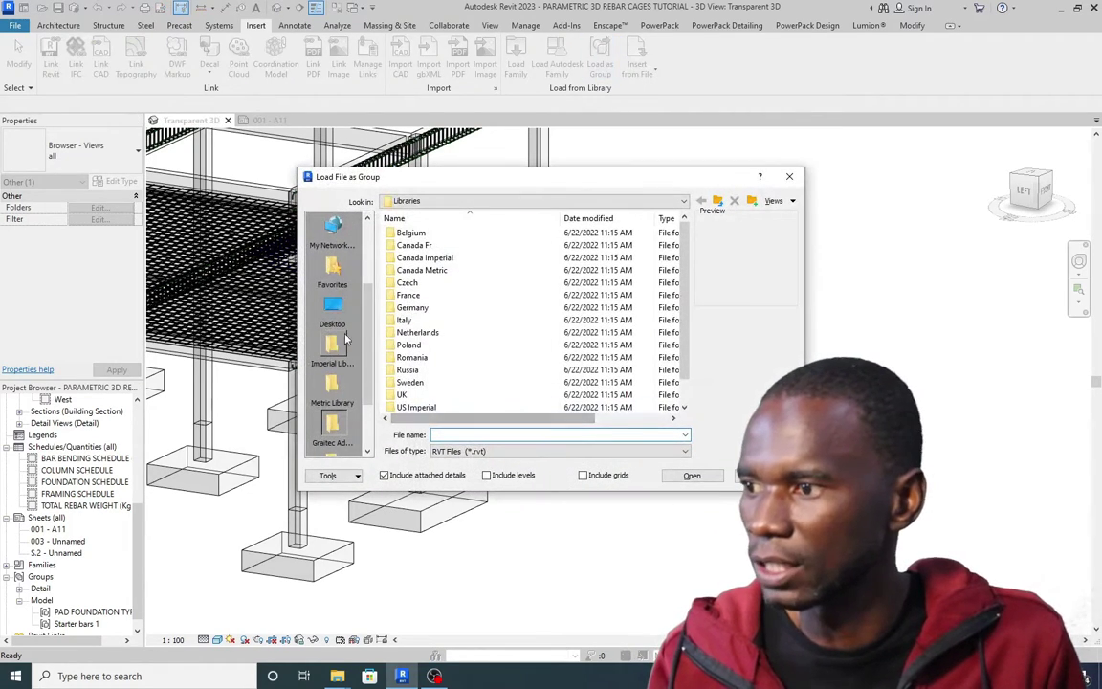
{"action": "left_click", "coordinate": [332, 314]}
{"action": "double_click", "coordinate": [445, 320]}
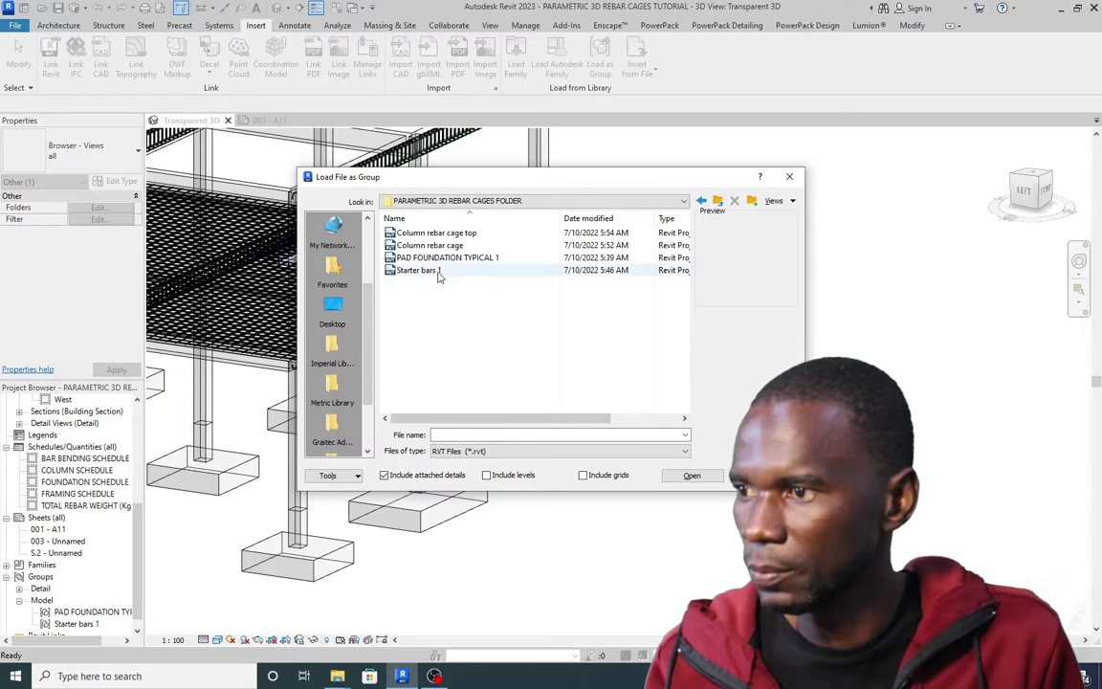
{"action": "left_click", "coordinate": [429, 245]}
{"action": "left_click", "coordinate": [690, 475]}
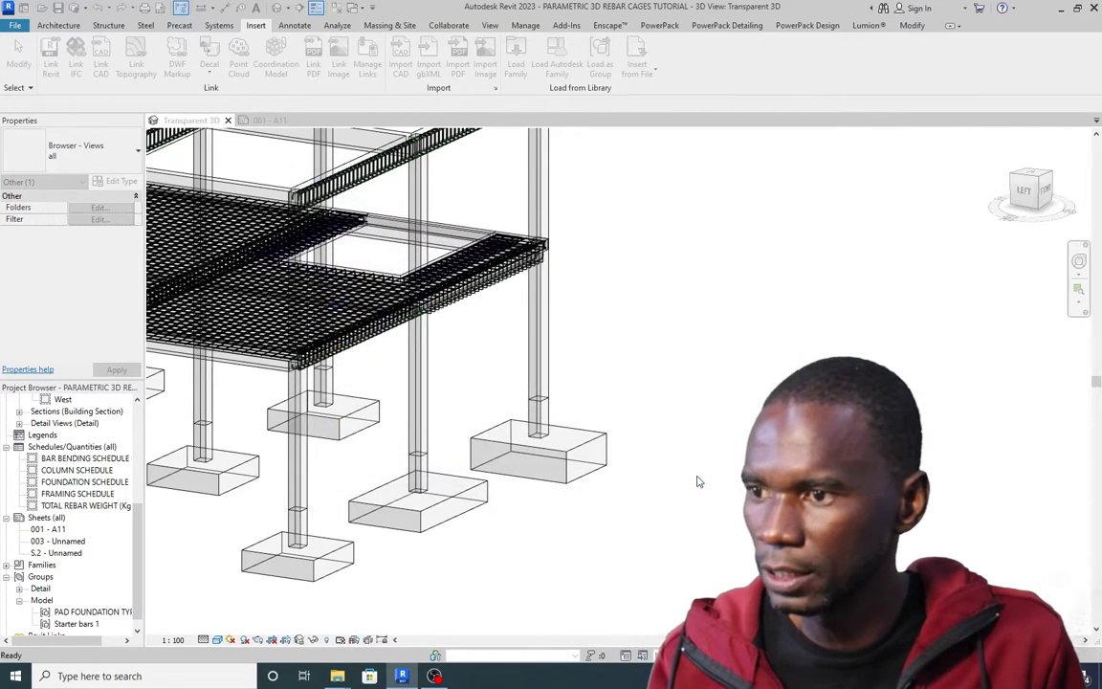
{"action": "left_click", "coordinate": [590, 392]}
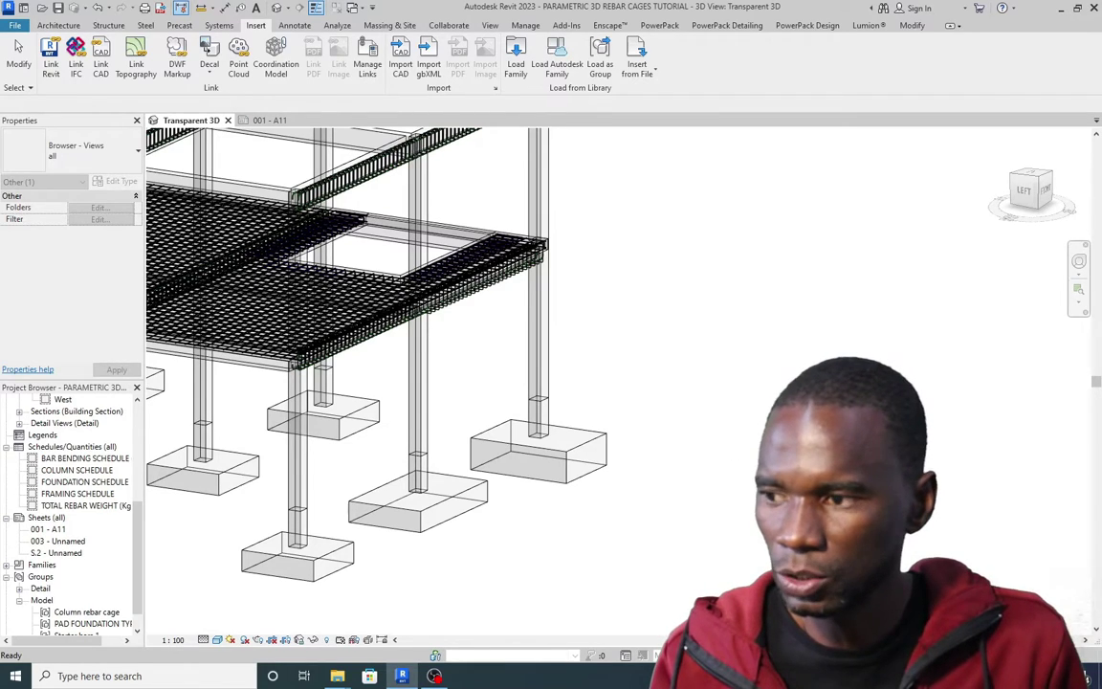
Load Column rebar cage top from the same desktop folder as a group, accept the duplicate types, and show the loaded model groups
{"action": "left_click", "coordinate": [599, 59]}
{"action": "left_click", "coordinate": [332, 308]}
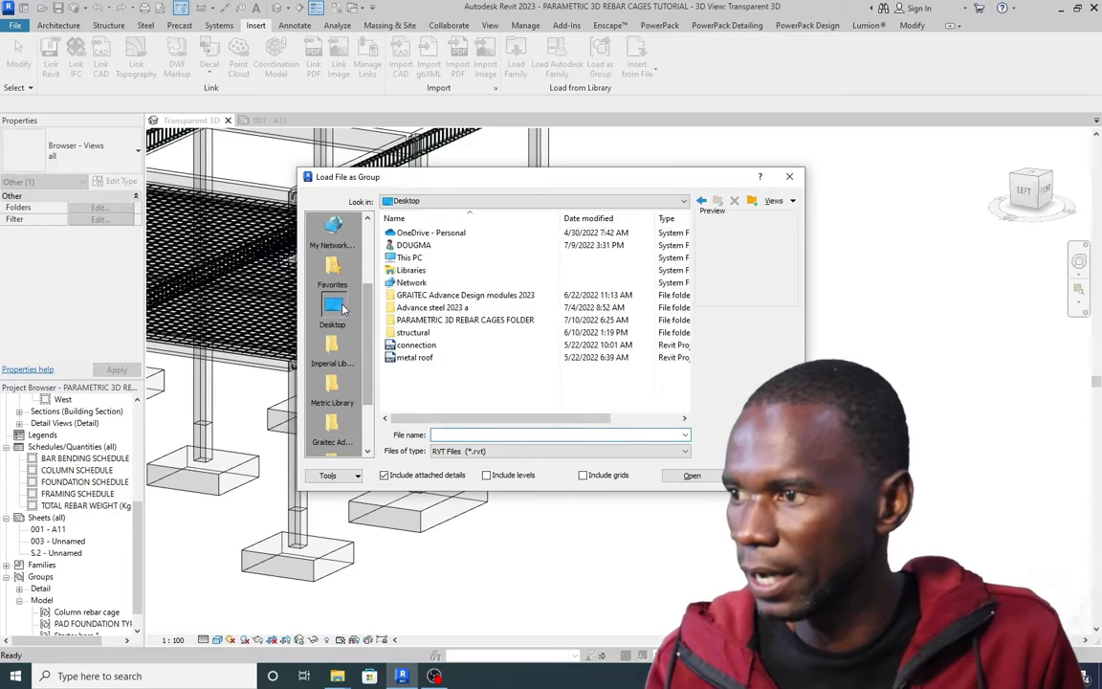
{"action": "double_click", "coordinate": [466, 321]}
{"action": "left_click", "coordinate": [435, 232]}
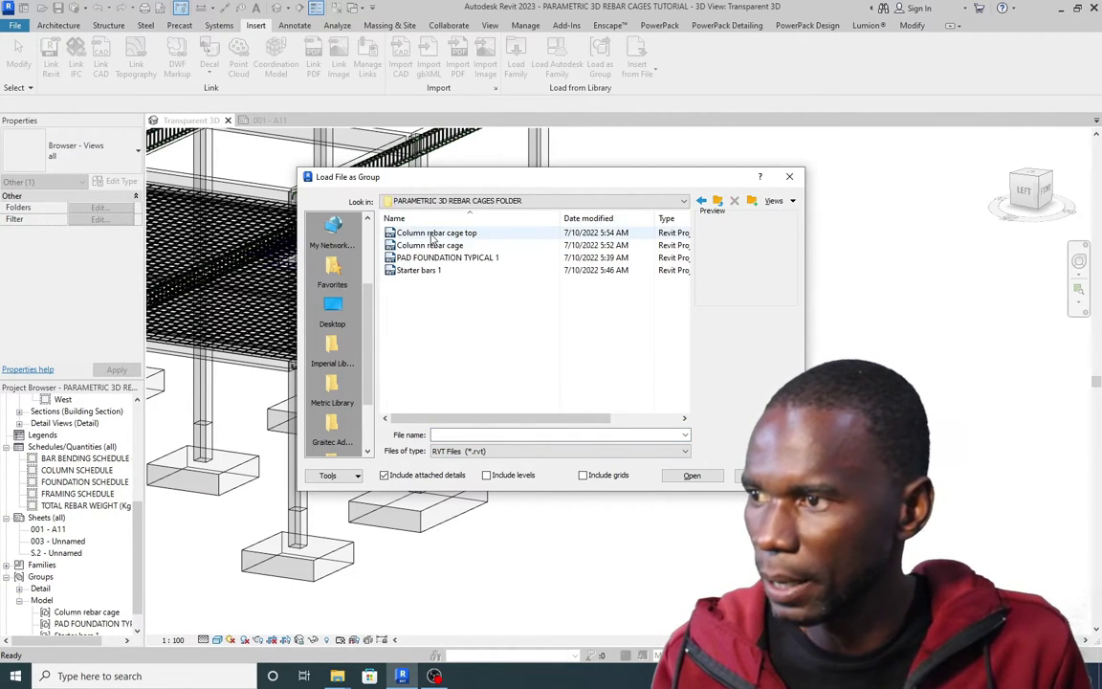
{"action": "left_click", "coordinate": [692, 478]}
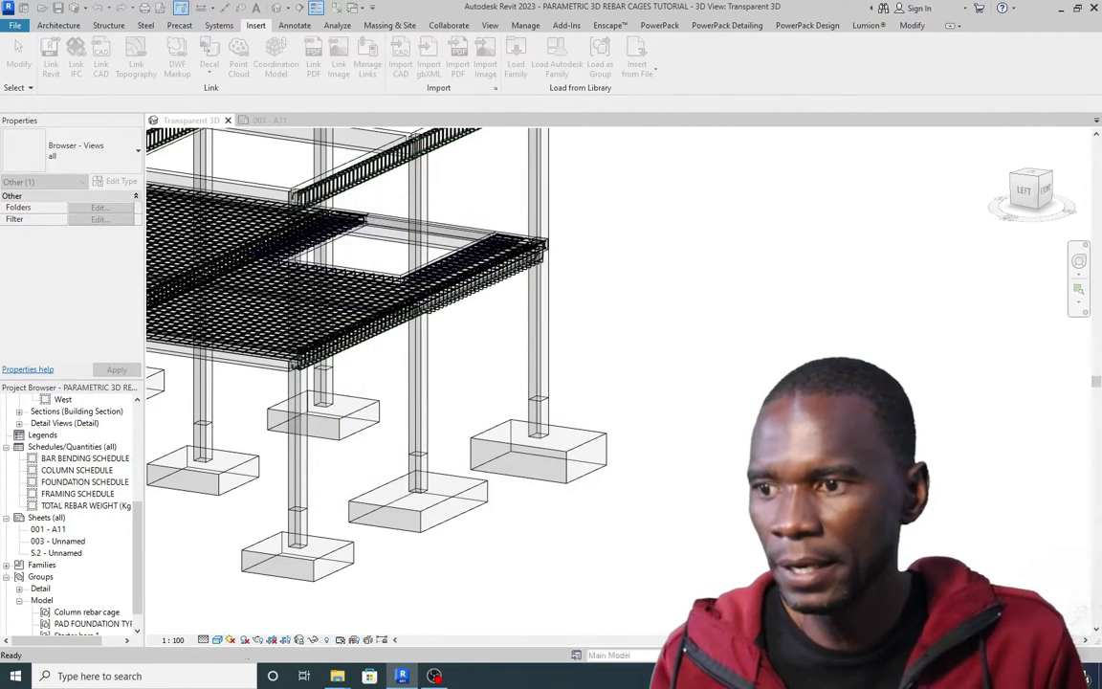
{"action": "left_click", "coordinate": [585, 393]}
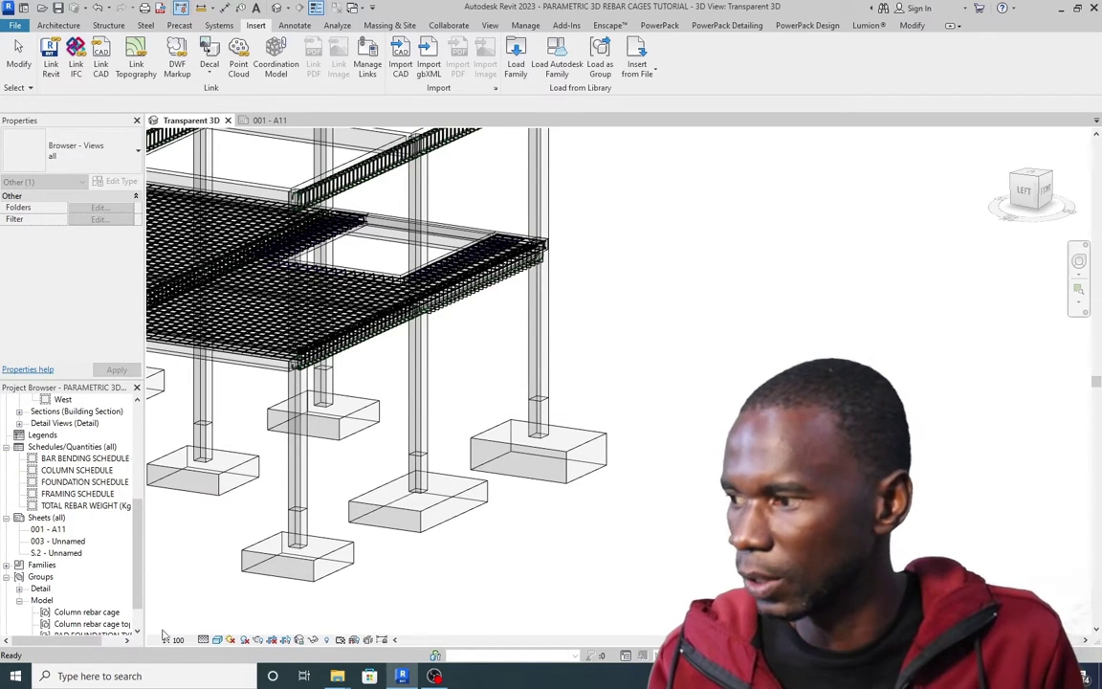
{"action": "scroll", "coordinate": [83, 597], "scroll_direction": "down", "scroll_amount": 1}
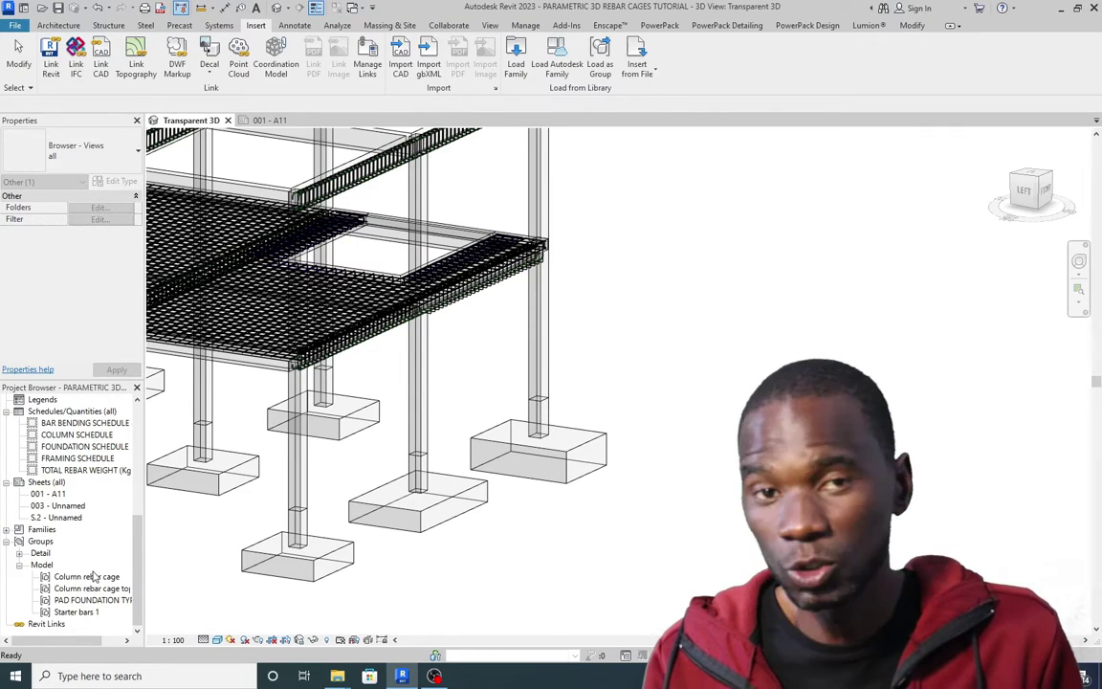
Examine the whole structural frame, its columns and the unreinforced pad foundations in the Transparent 3D view
{"action": "scroll", "coordinate": [421, 509], "scroll_direction": "down", "scroll_amount": 3}
{"action": "scroll", "coordinate": [463, 442], "scroll_direction": "up", "scroll_amount": 1}
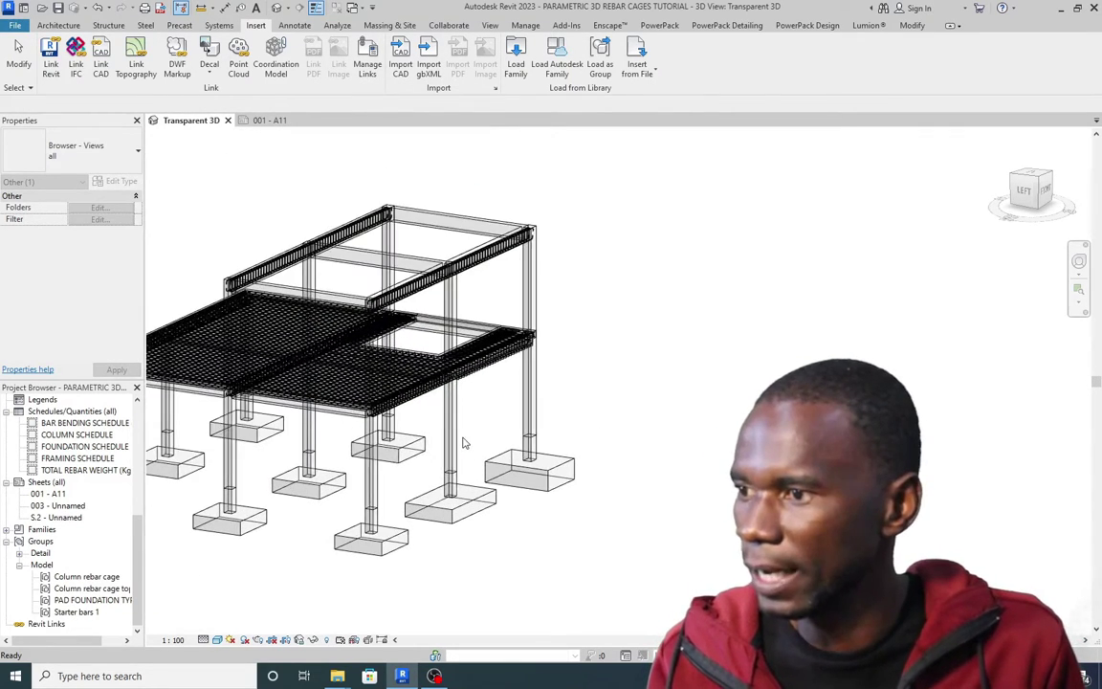
{"action": "scroll", "coordinate": [588, 360], "scroll_direction": "down", "scroll_amount": 1}
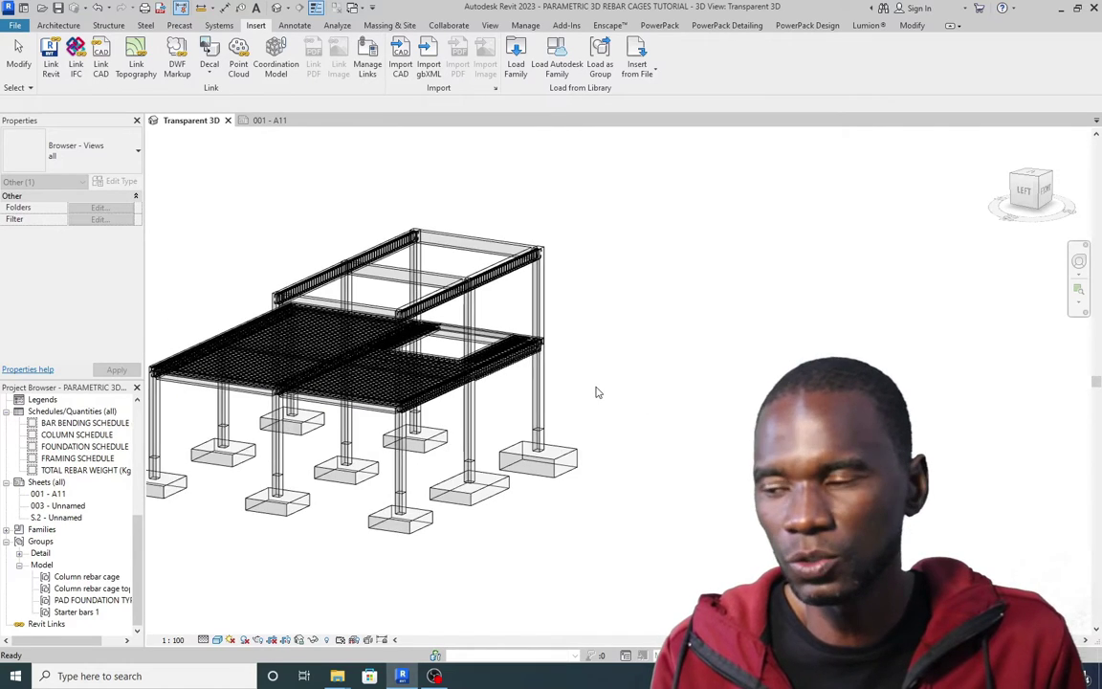
{"action": "scroll", "coordinate": [540, 354], "scroll_direction": "up", "scroll_amount": 1}
{"action": "scroll", "coordinate": [613, 388], "scroll_direction": "down", "scroll_amount": 1}
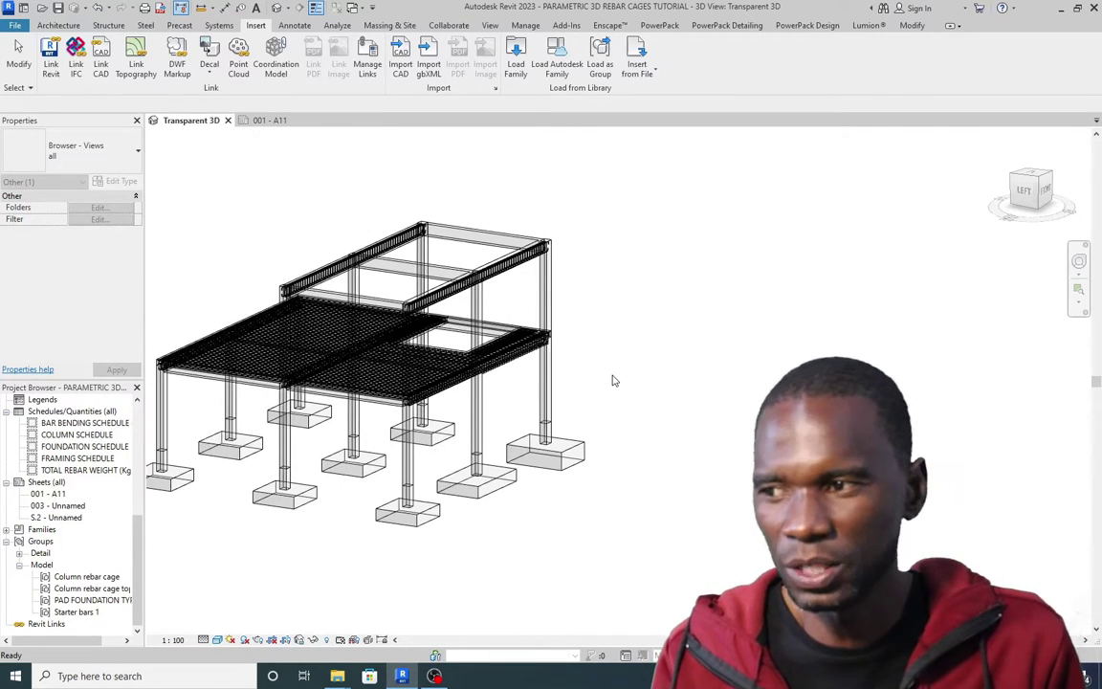
{"action": "scroll", "coordinate": [602, 393], "scroll_direction": "down", "scroll_amount": 1}
{"action": "scroll", "coordinate": [569, 421], "scroll_direction": "up", "scroll_amount": 1}
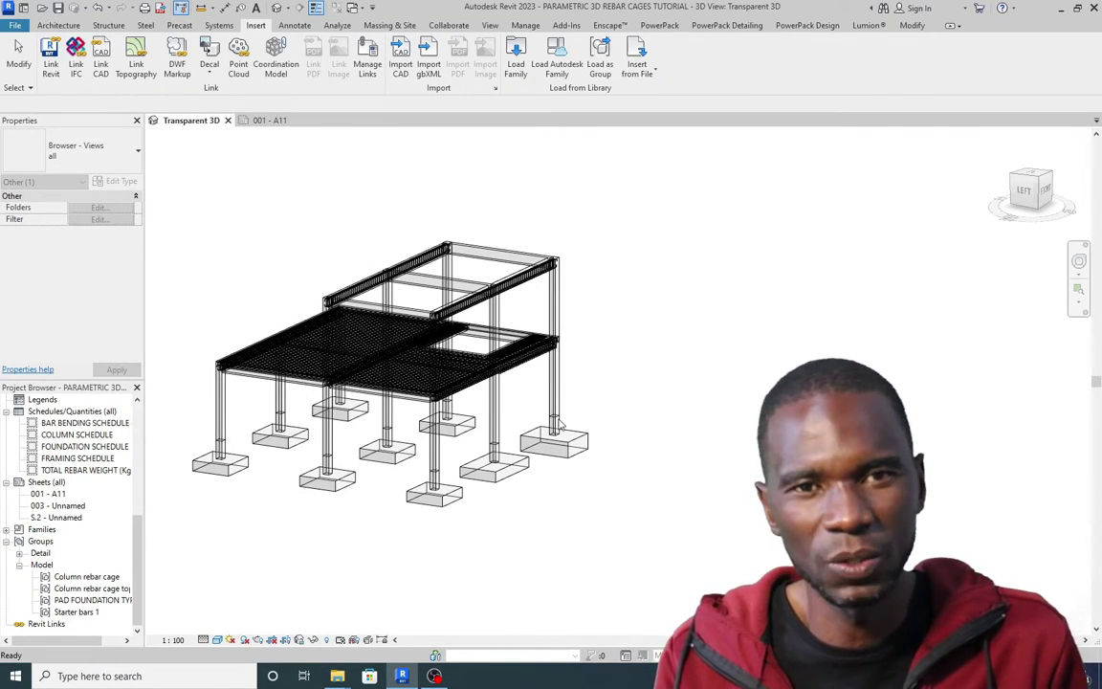
{"action": "scroll", "coordinate": [473, 452], "scroll_direction": "up", "scroll_amount": 1}
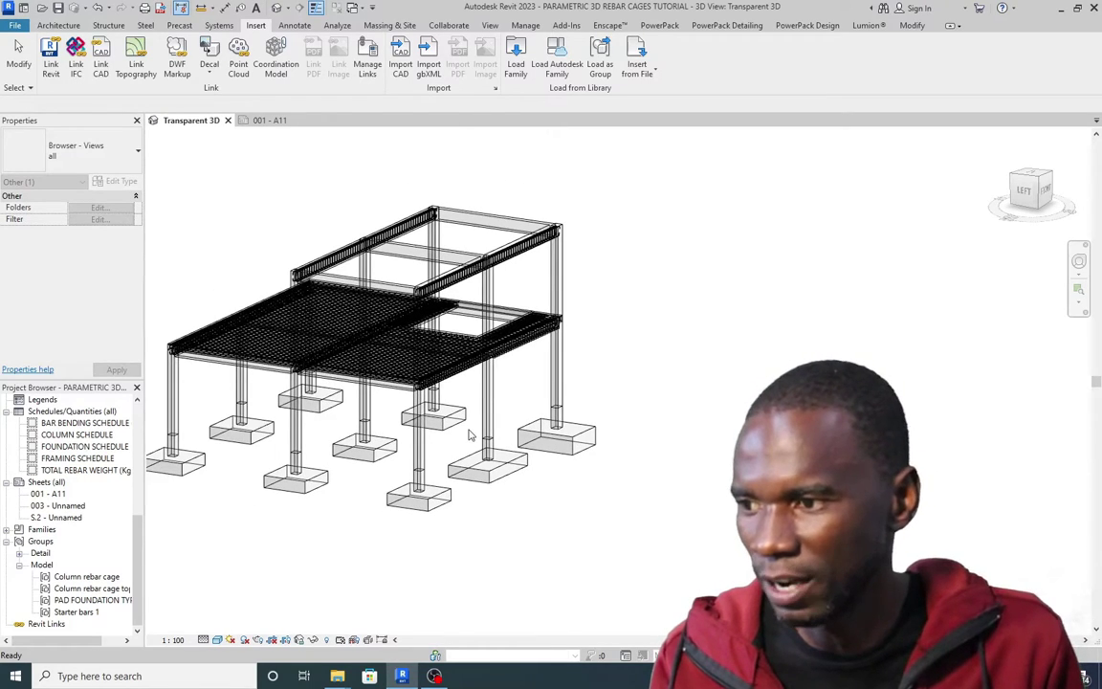
{"action": "scroll", "coordinate": [324, 476], "scroll_direction": "up", "scroll_amount": 1}
{"action": "scroll", "coordinate": [378, 449], "scroll_direction": "down", "scroll_amount": 1}
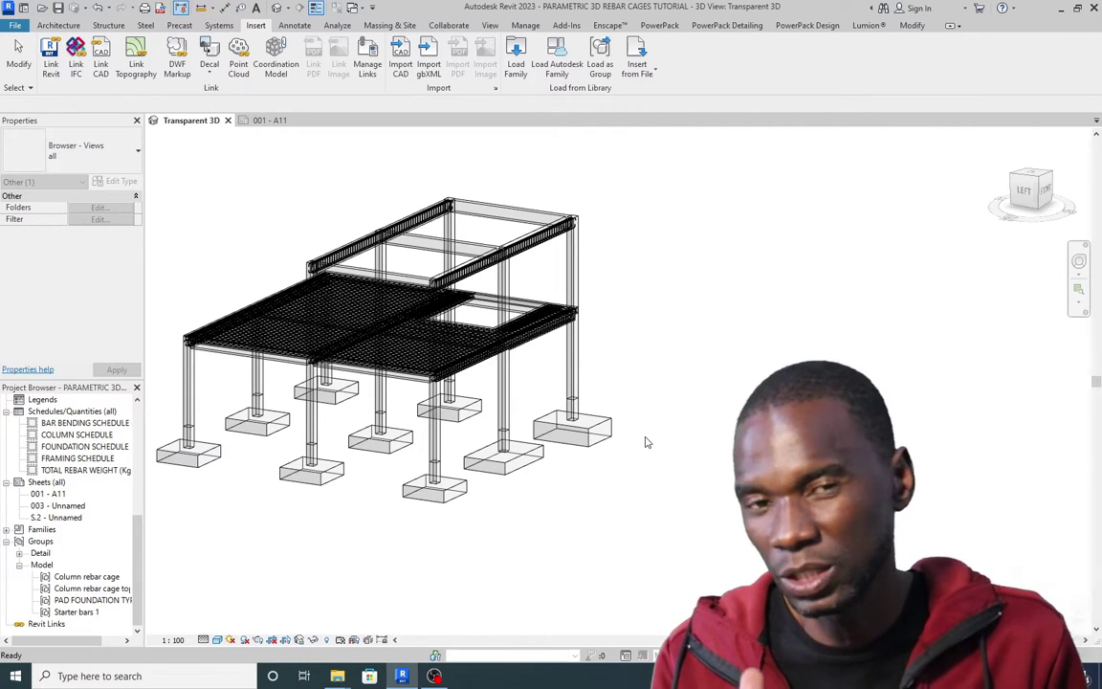
{"action": "scroll", "coordinate": [577, 442], "scroll_direction": "up", "scroll_amount": 2}
{"action": "scroll", "coordinate": [570, 443], "scroll_direction": "down", "scroll_amount": 1}
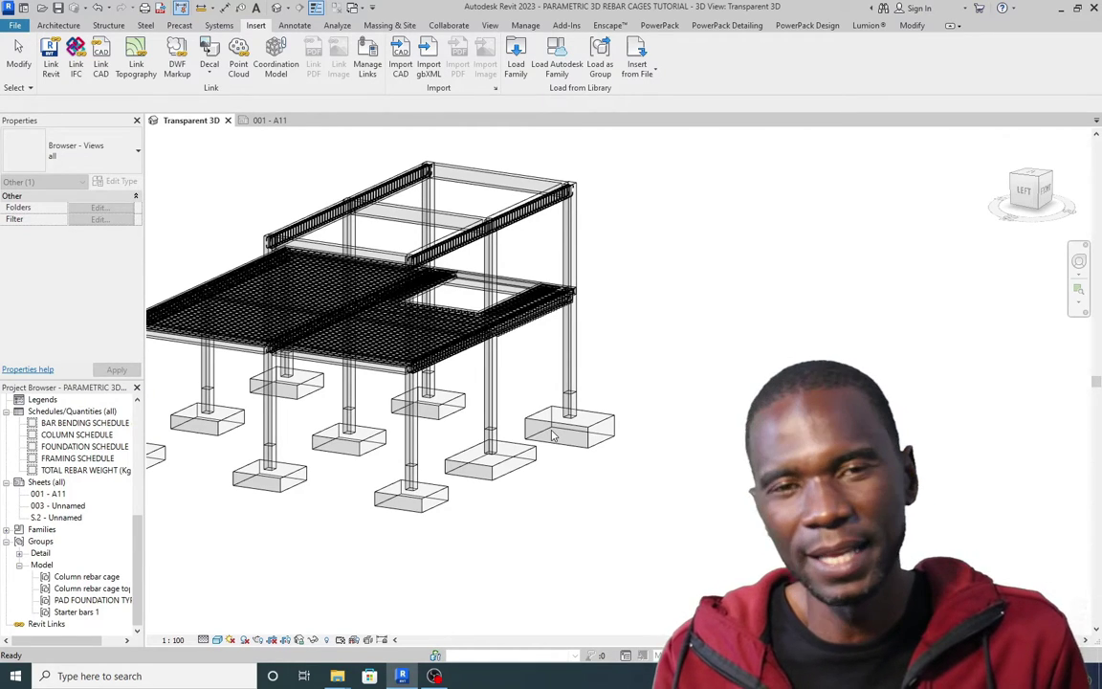
{"action": "scroll", "coordinate": [550, 433], "scroll_direction": "up", "scroll_amount": 3}
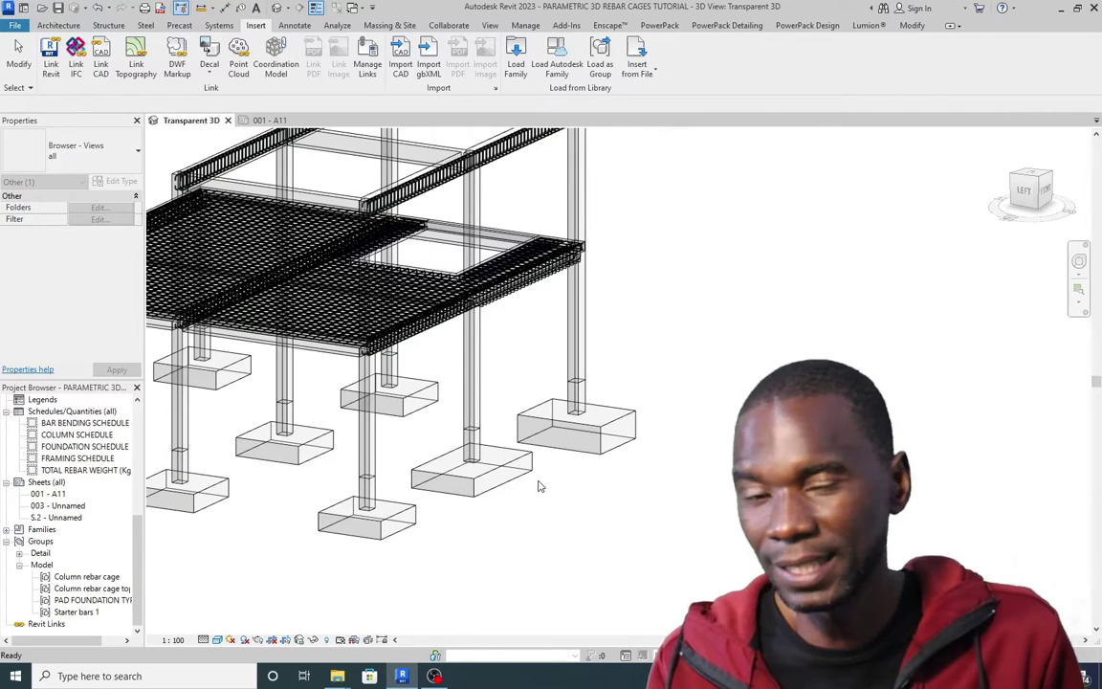
{"action": "scroll", "coordinate": [540, 484], "scroll_direction": "down", "scroll_amount": 2}
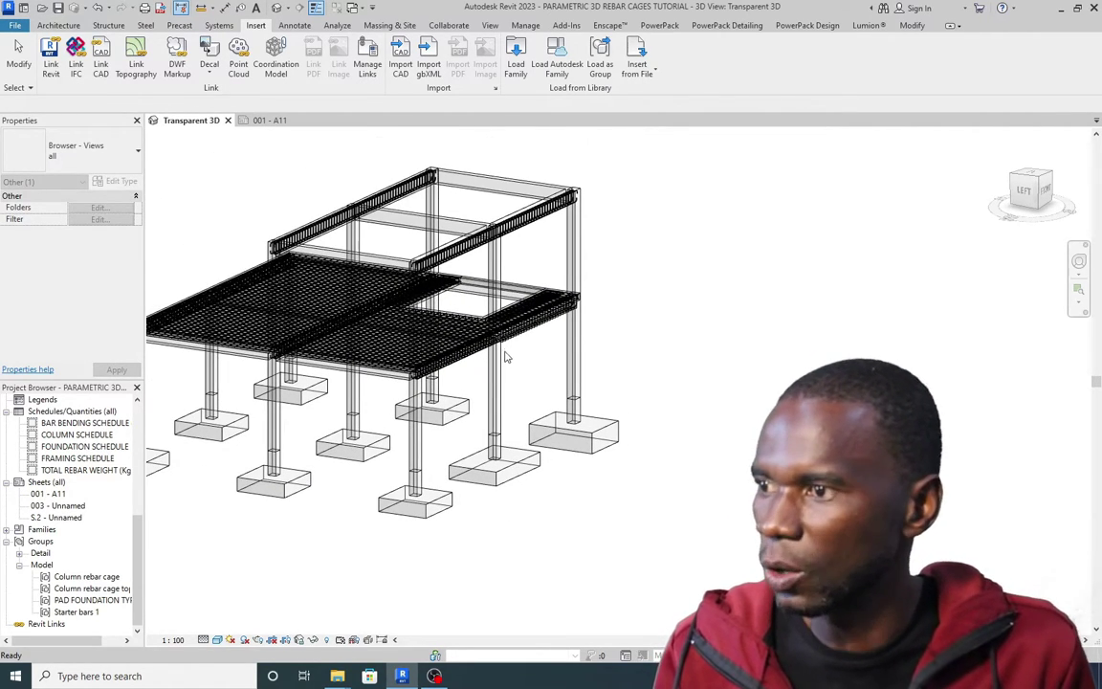
Place one instance of the PAD FOUNDATION TYPICAL 1 model group in the empty space beside the building, on level FF
{"action": "left_click", "coordinate": [93, 600]}
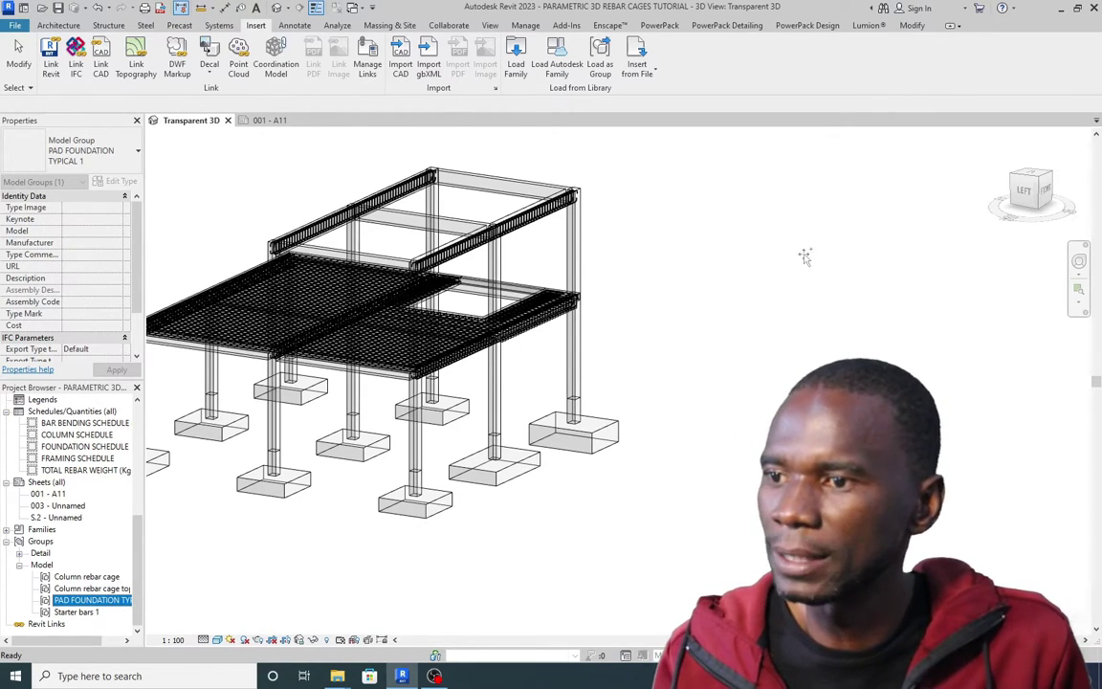
{"action": "key", "text": "g"}
{"action": "key", "text": "p"}
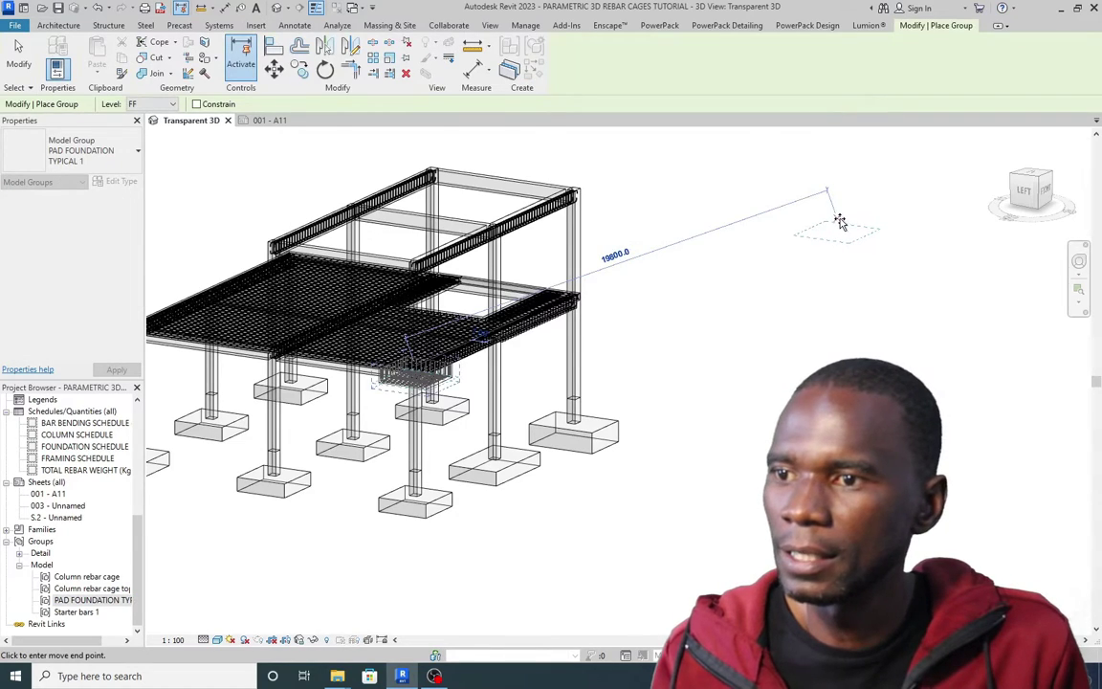
{"action": "left_click", "coordinate": [840, 224]}
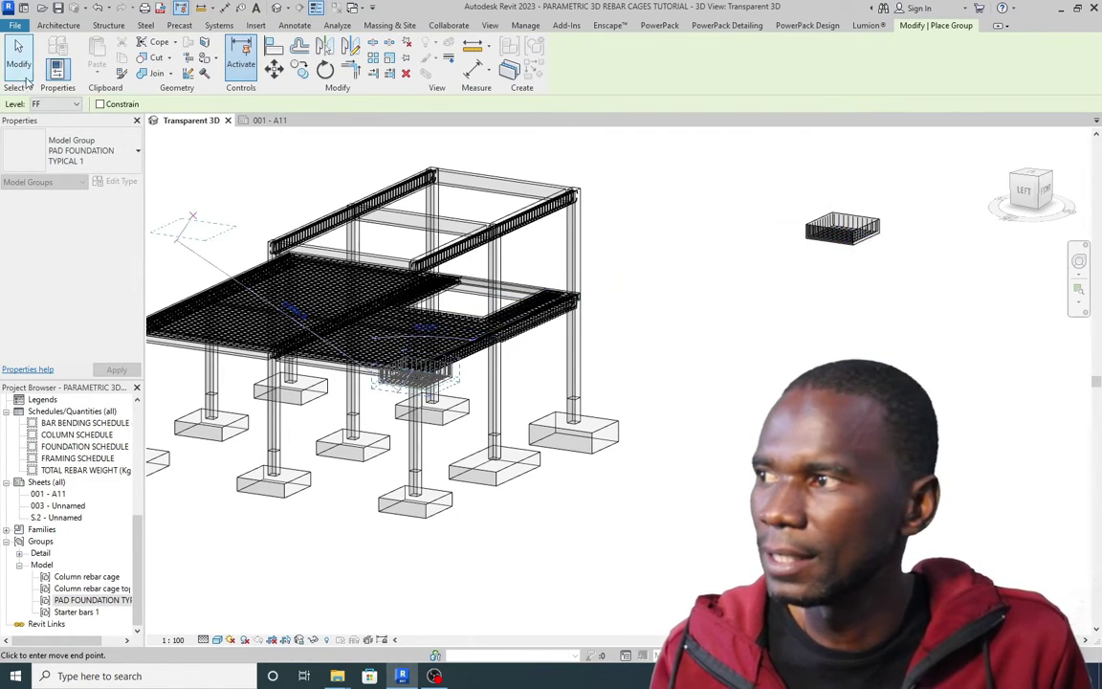
{"action": "left_click", "coordinate": [19, 55]}
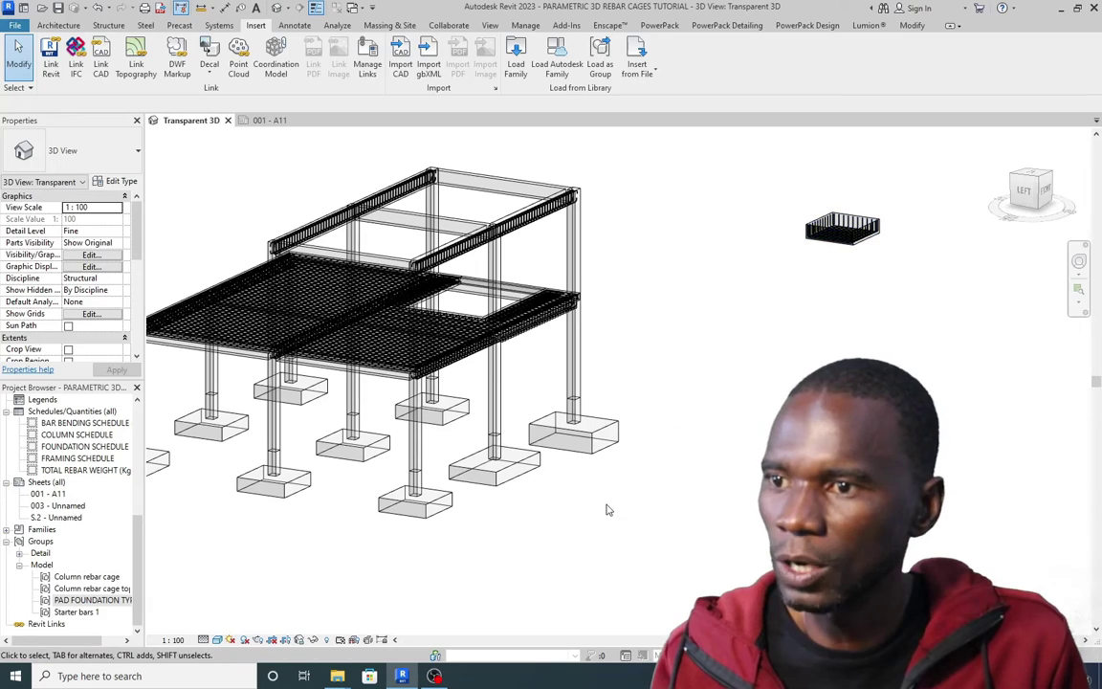
Place one instance of the Starter bars 1 model group between the building and the placed pad foundation cage, on level FF
{"action": "left_click", "coordinate": [76, 612]}
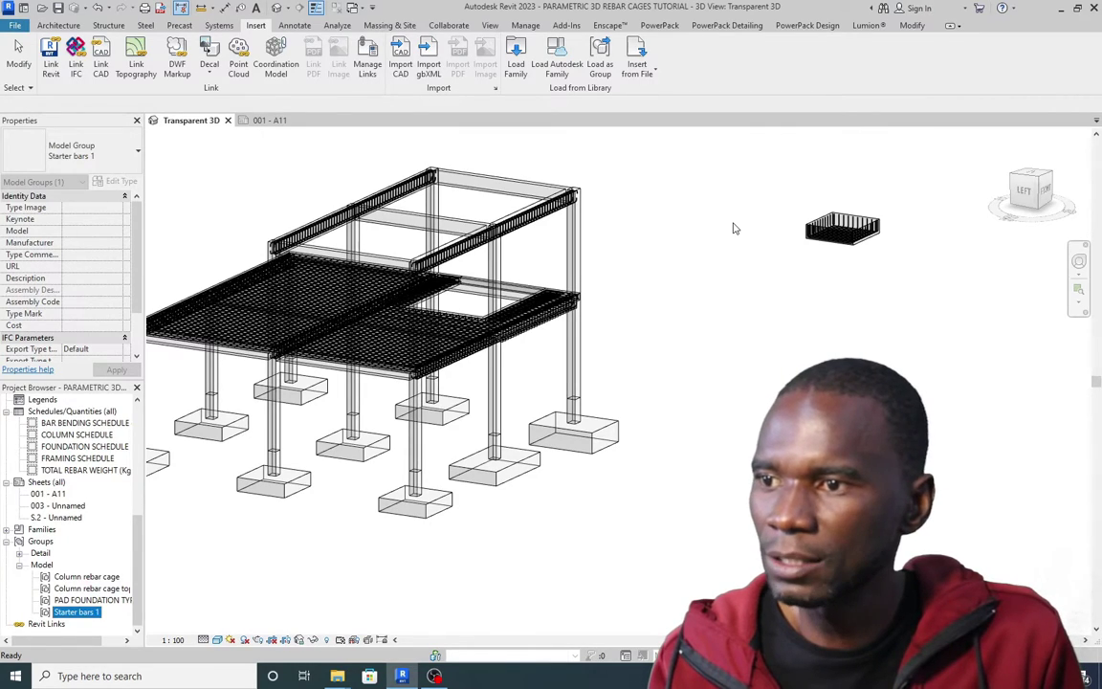
{"action": "left_click_drag", "start_coordinate": [733, 228], "coordinate": [731, 225]}
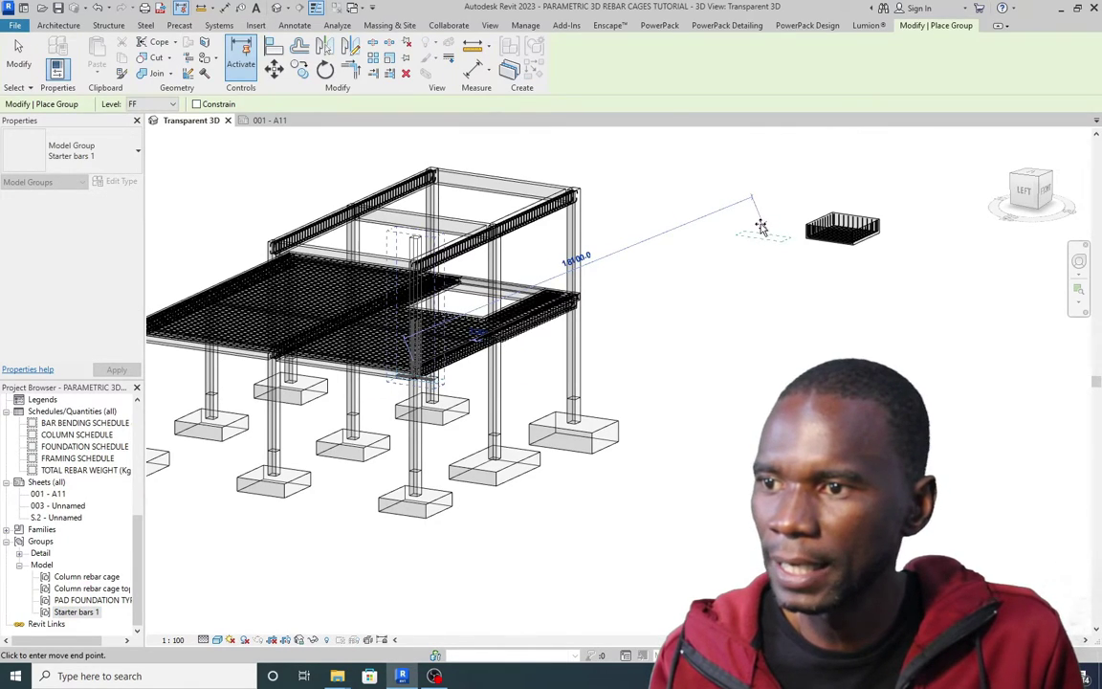
{"action": "left_click", "coordinate": [763, 229]}
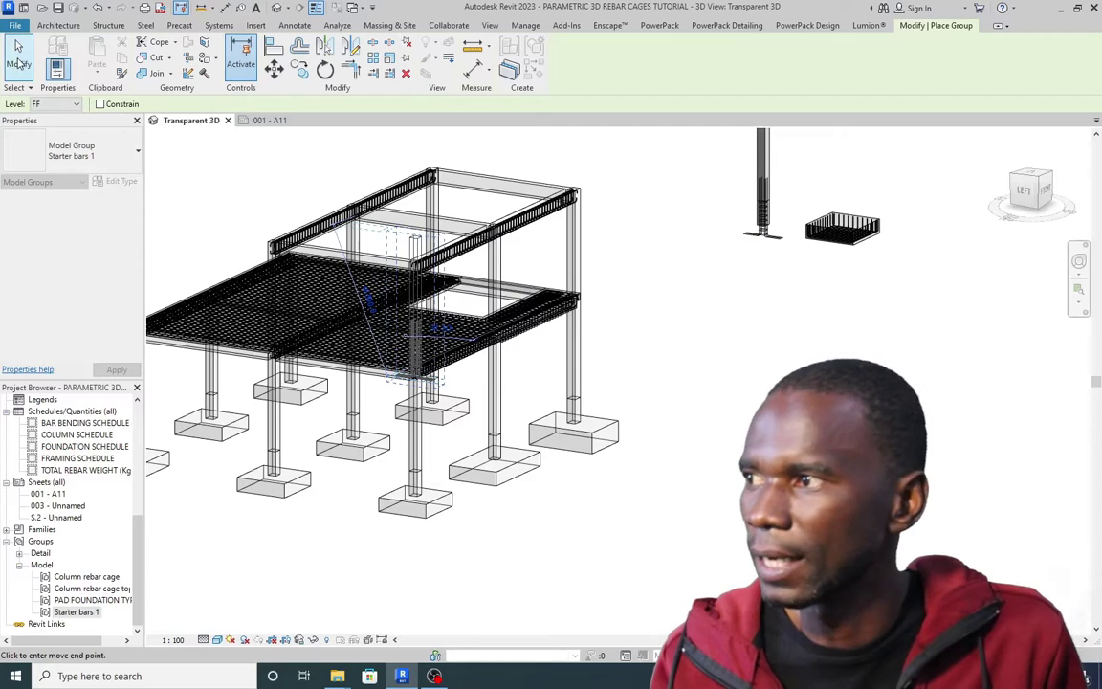
{"action": "left_click", "coordinate": [19, 59]}
{"action": "scroll", "coordinate": [320, 310], "scroll_direction": "down", "scroll_amount": 2}
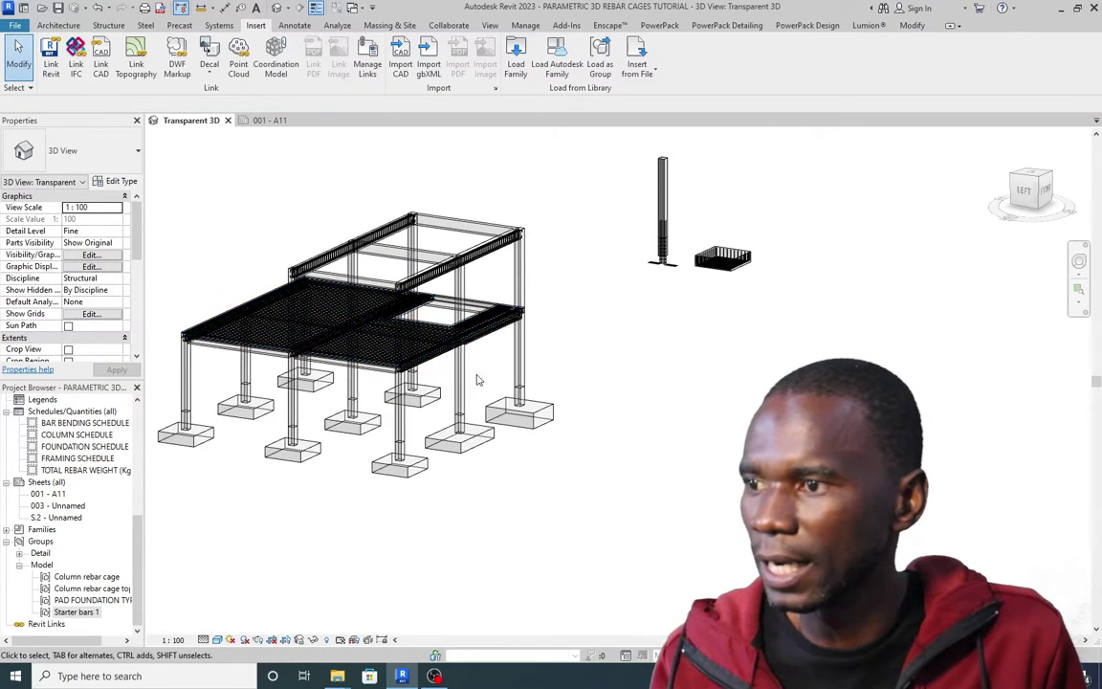
Place one instance of the Column rebar cage top model group beyond the placed pad foundation cage, on level FF
{"action": "left_click", "coordinate": [87, 589]}
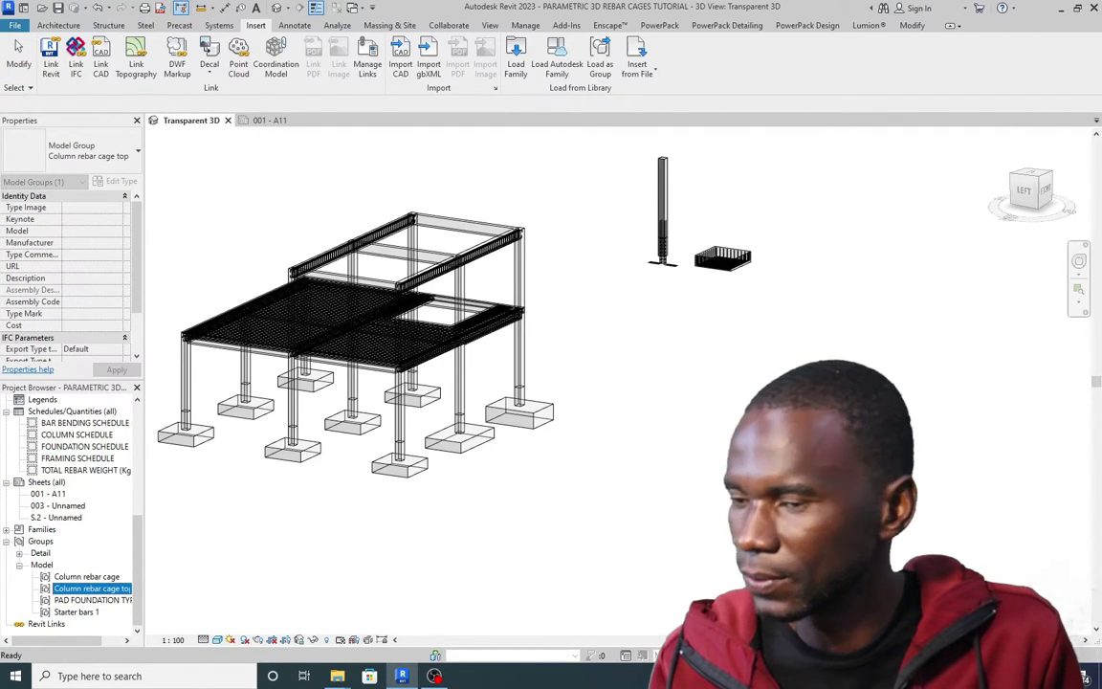
{"action": "key", "text": "g"}
{"action": "key", "text": "p"}
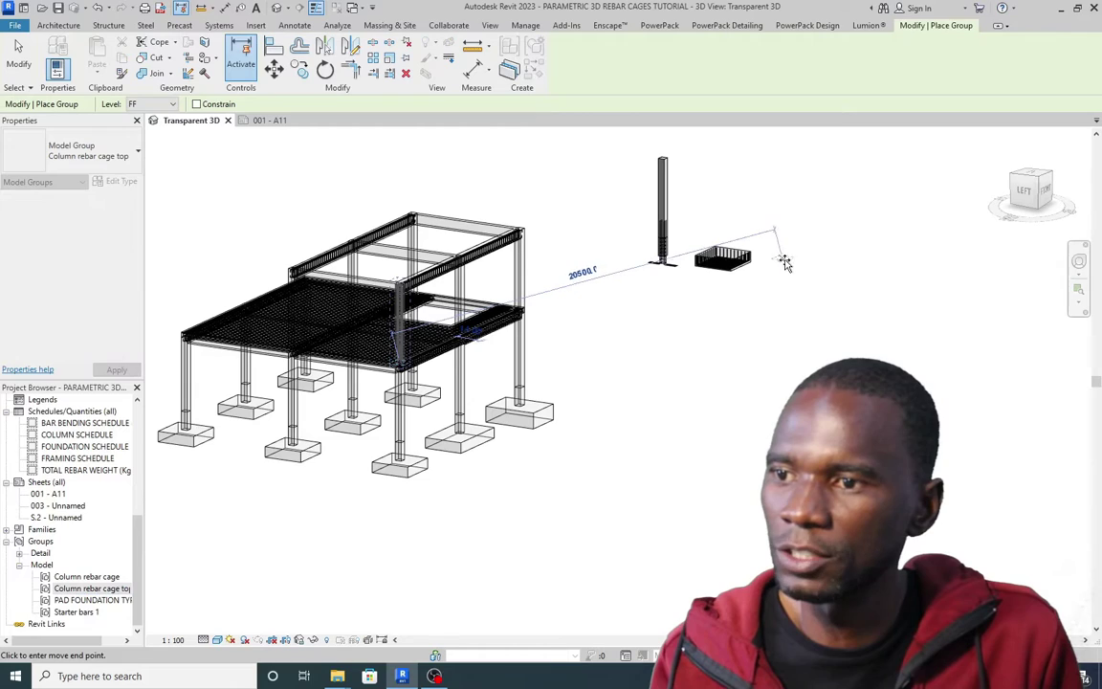
{"action": "left_click", "coordinate": [780, 262]}
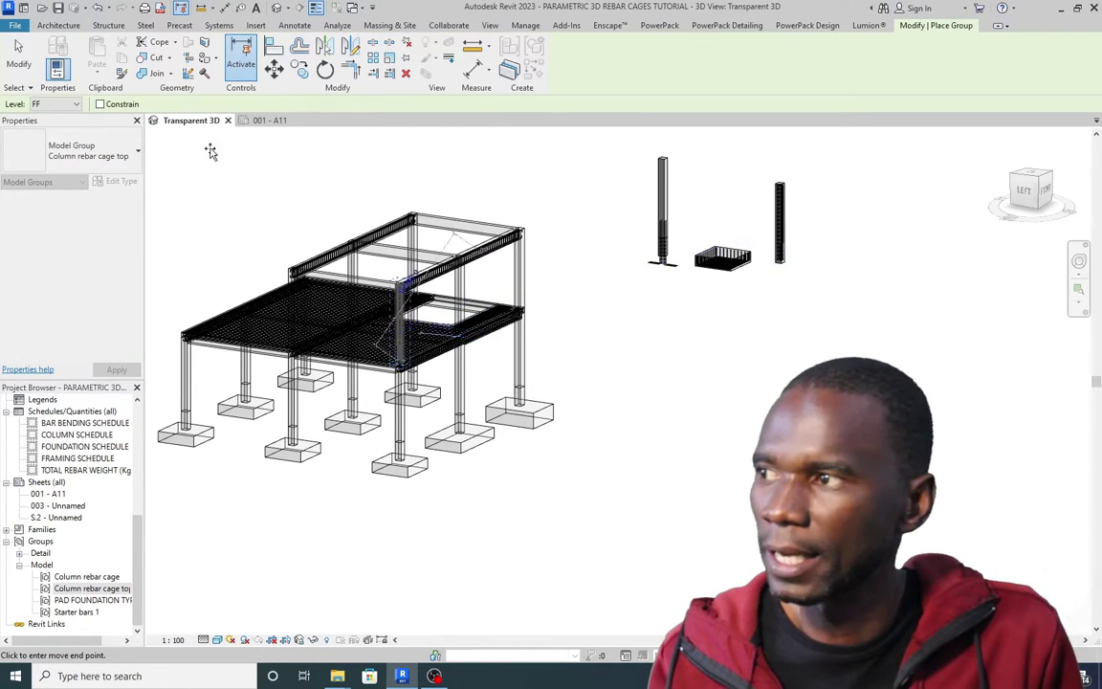
{"action": "left_click", "coordinate": [17, 57]}
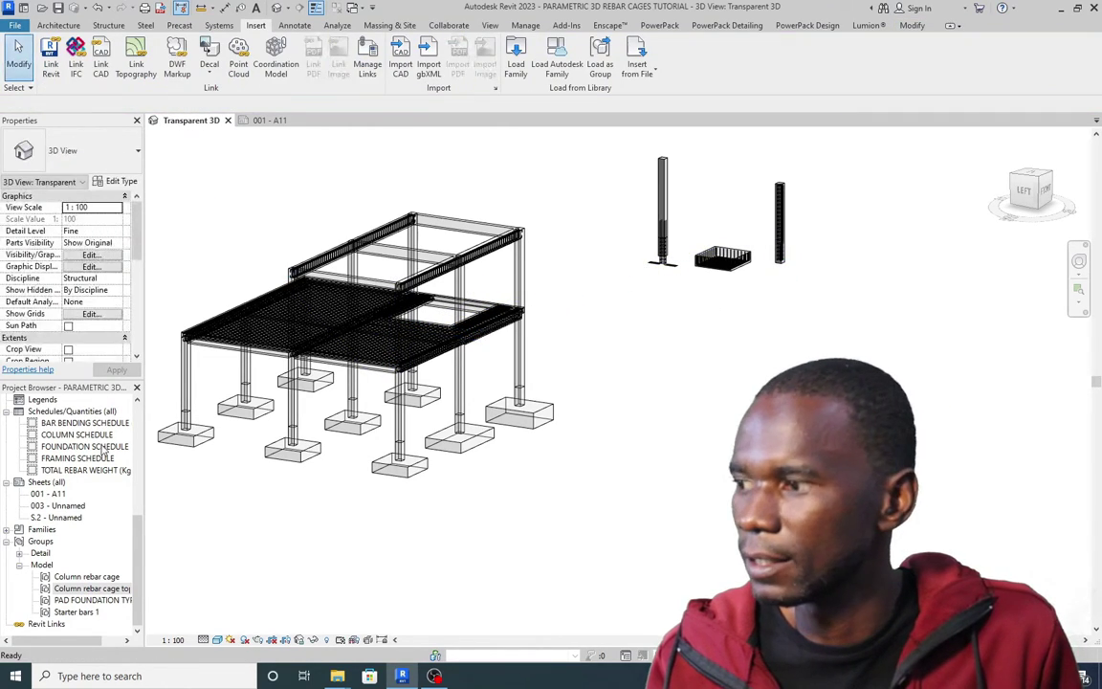
Place one instance of the Column rebar cage model group beyond the Column rebar cage top instance, on level FF
{"action": "left_click", "coordinate": [84, 577]}
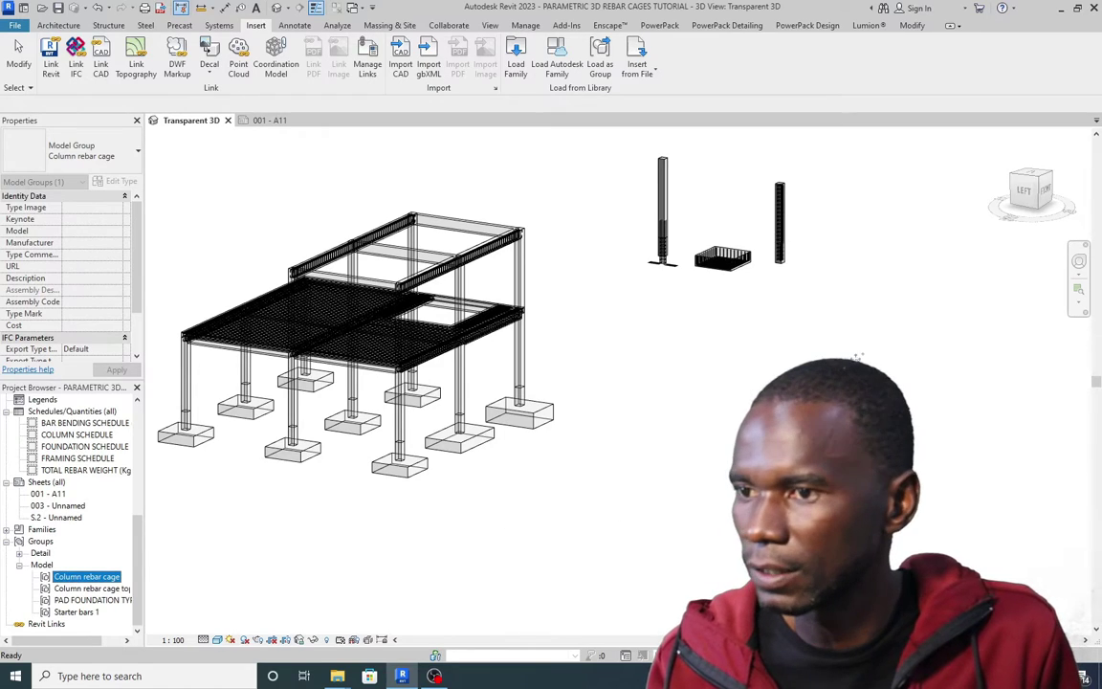
{"action": "key", "text": "g"}
{"action": "key", "text": "p"}
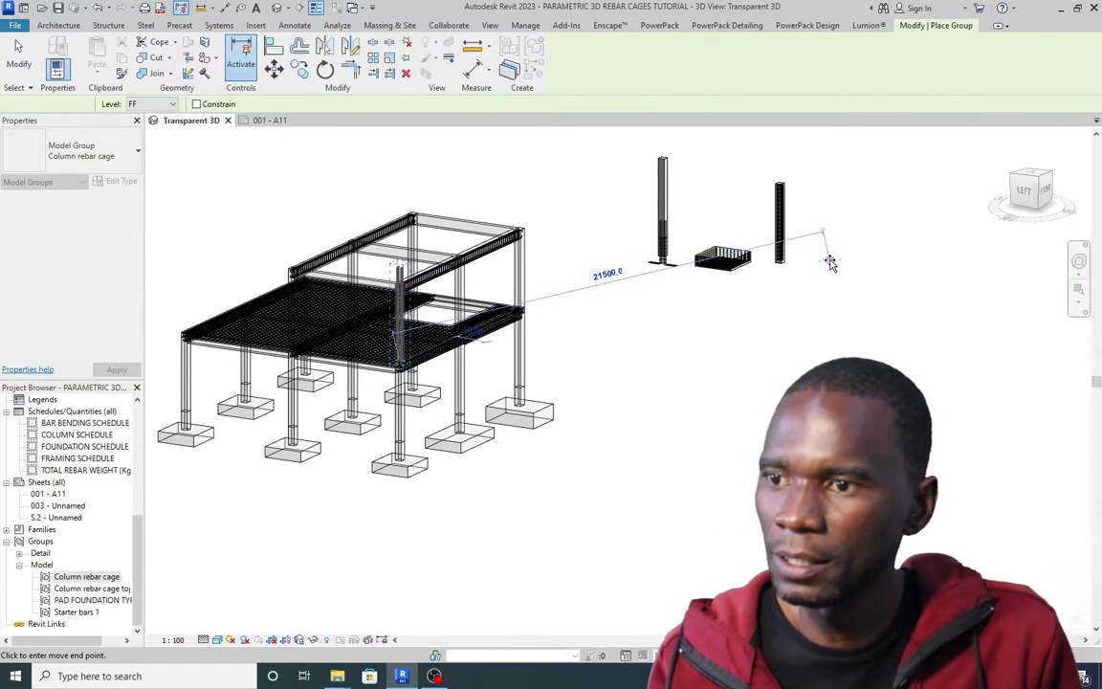
{"action": "left_click", "coordinate": [845, 263]}
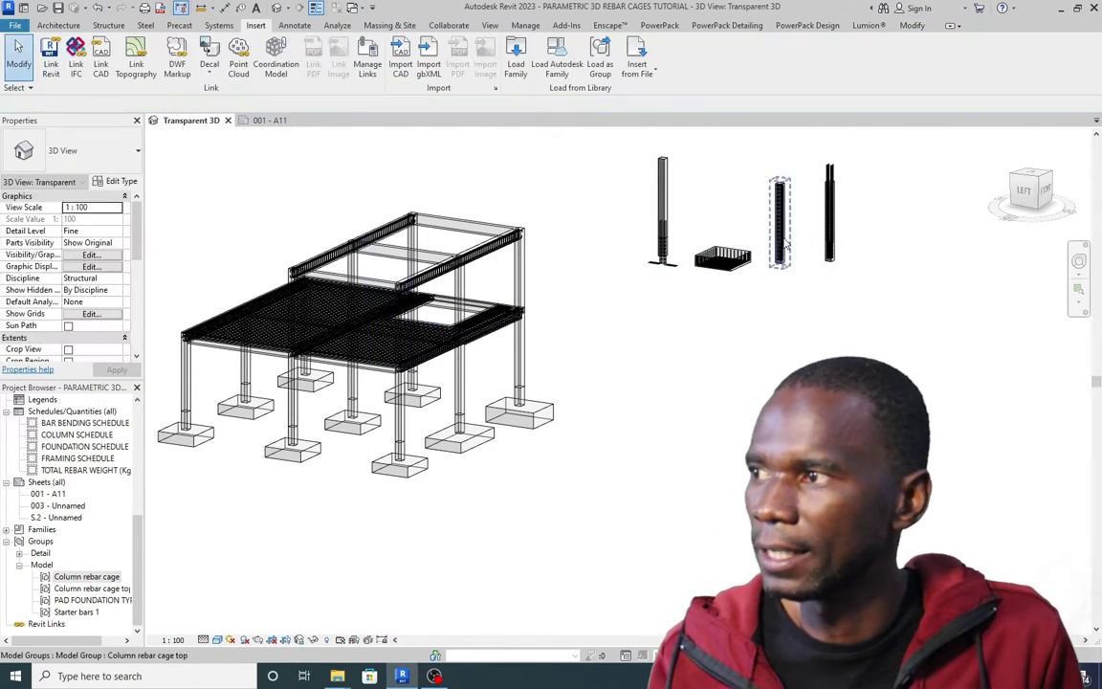
{"action": "left_click", "coordinate": [599, 381]}
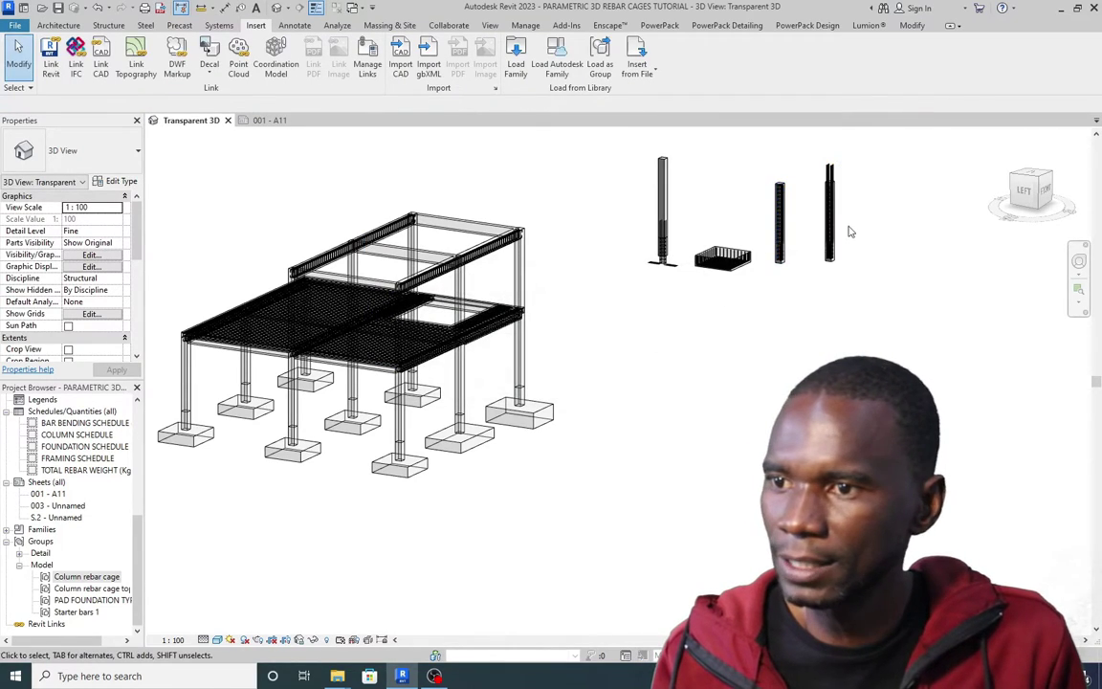
Examine the four placed cages beside the building: starter bars, pad foundation, column cage top and column cage
{"action": "scroll", "coordinate": [652, 212], "scroll_direction": "up", "scroll_amount": 2}
{"action": "scroll", "coordinate": [670, 210], "scroll_direction": "up", "scroll_amount": 4}
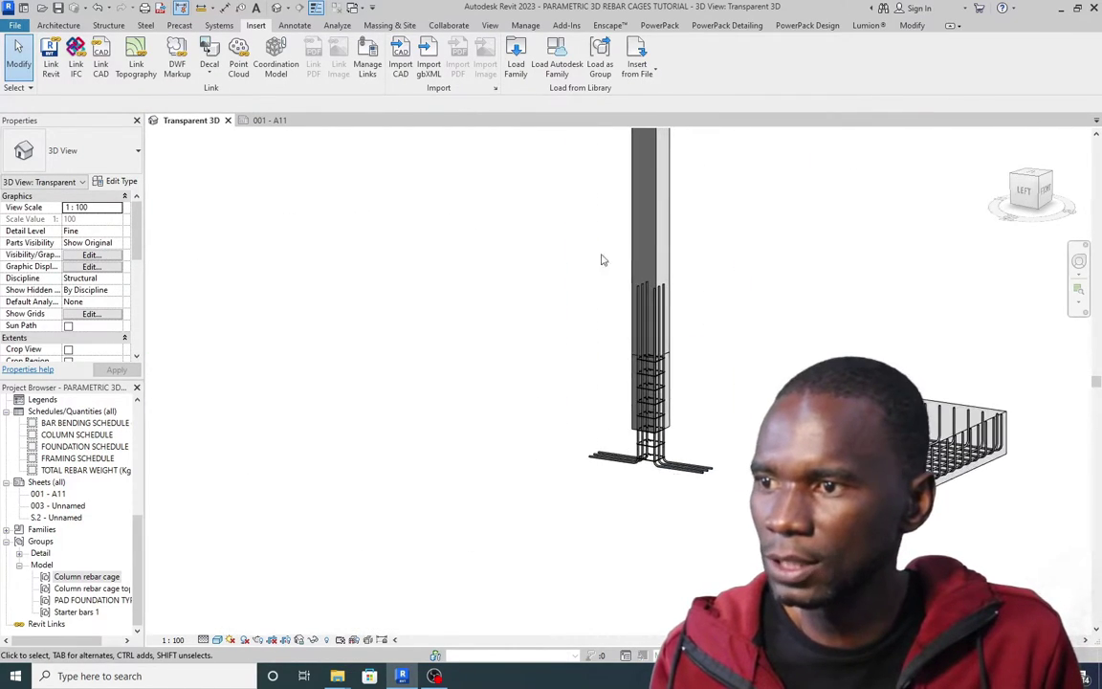
{"action": "scroll", "coordinate": [622, 268], "scroll_direction": "down", "scroll_amount": 3}
{"action": "scroll", "coordinate": [411, 416], "scroll_direction": "down", "scroll_amount": 3}
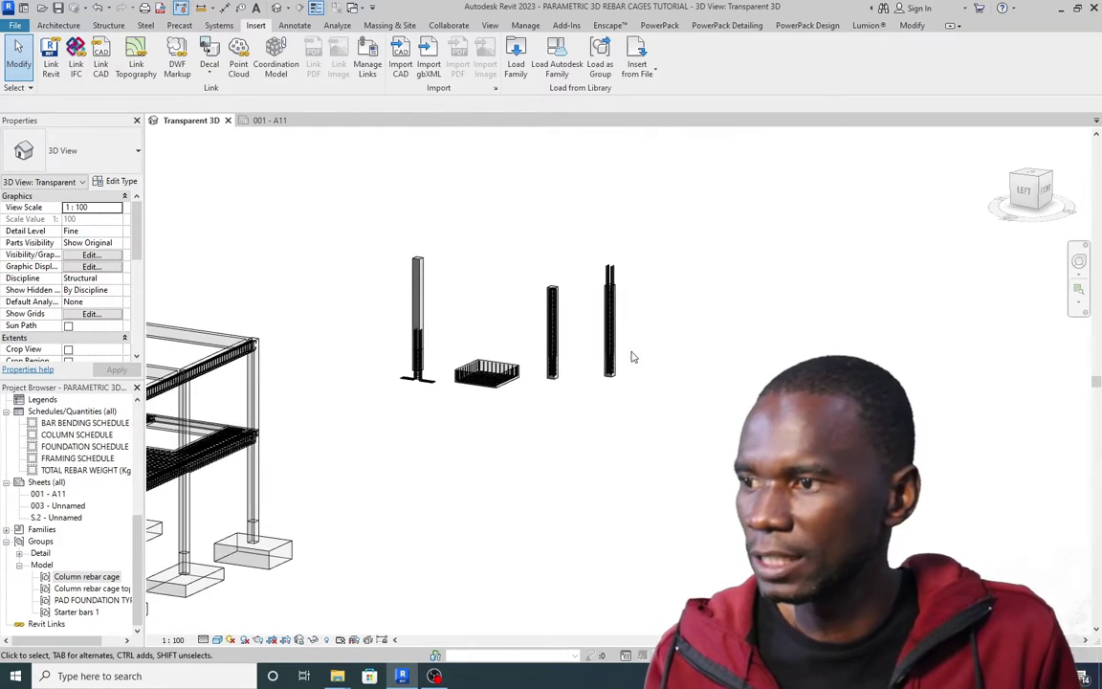
{"action": "scroll", "coordinate": [615, 313], "scroll_direction": "up", "scroll_amount": 5}
{"action": "scroll", "coordinate": [471, 385], "scroll_direction": "up", "scroll_amount": 3}
{"action": "scroll", "coordinate": [421, 383], "scroll_direction": "down", "scroll_amount": 3}
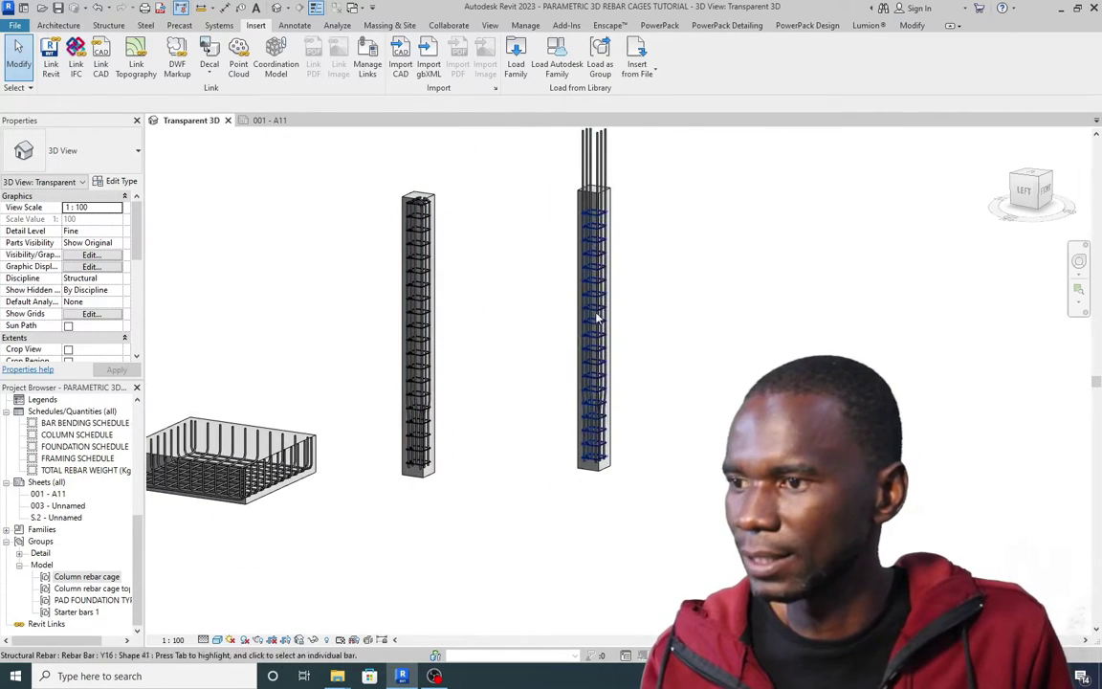
{"action": "scroll", "coordinate": [565, 376], "scroll_direction": "down", "scroll_amount": 2}
{"action": "scroll", "coordinate": [351, 446], "scroll_direction": "up", "scroll_amount": 2}
{"action": "scroll", "coordinate": [344, 411], "scroll_direction": "down", "scroll_amount": 3}
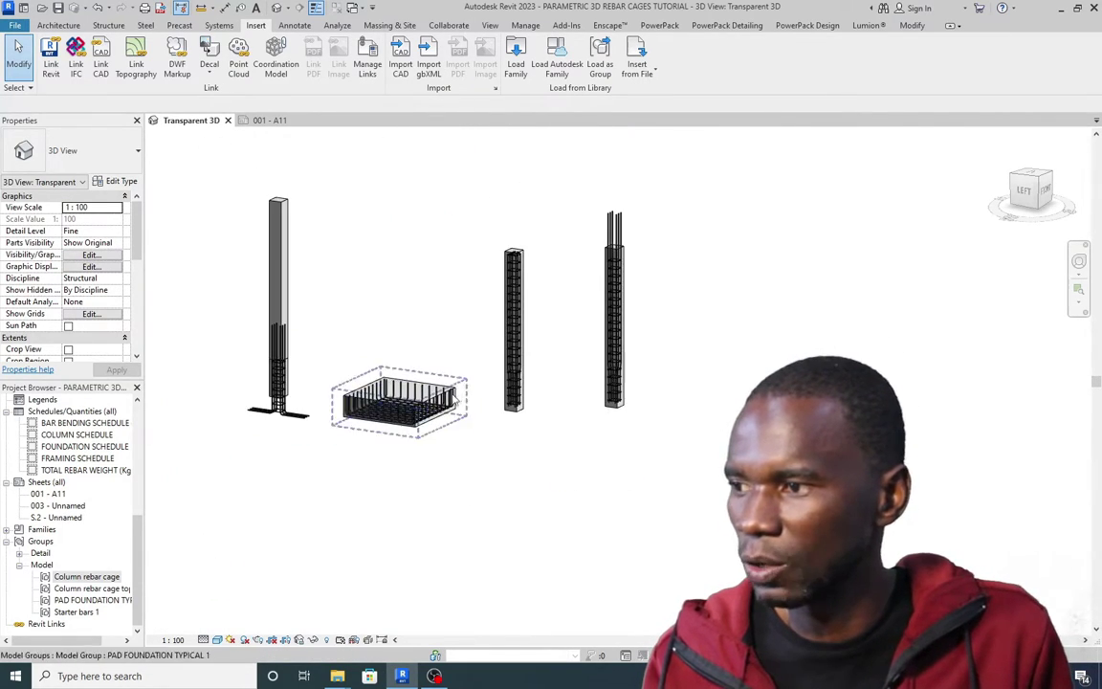
{"action": "scroll", "coordinate": [306, 358], "scroll_direction": "up", "scroll_amount": 2}
{"action": "scroll", "coordinate": [361, 337], "scroll_direction": "up", "scroll_amount": 2}
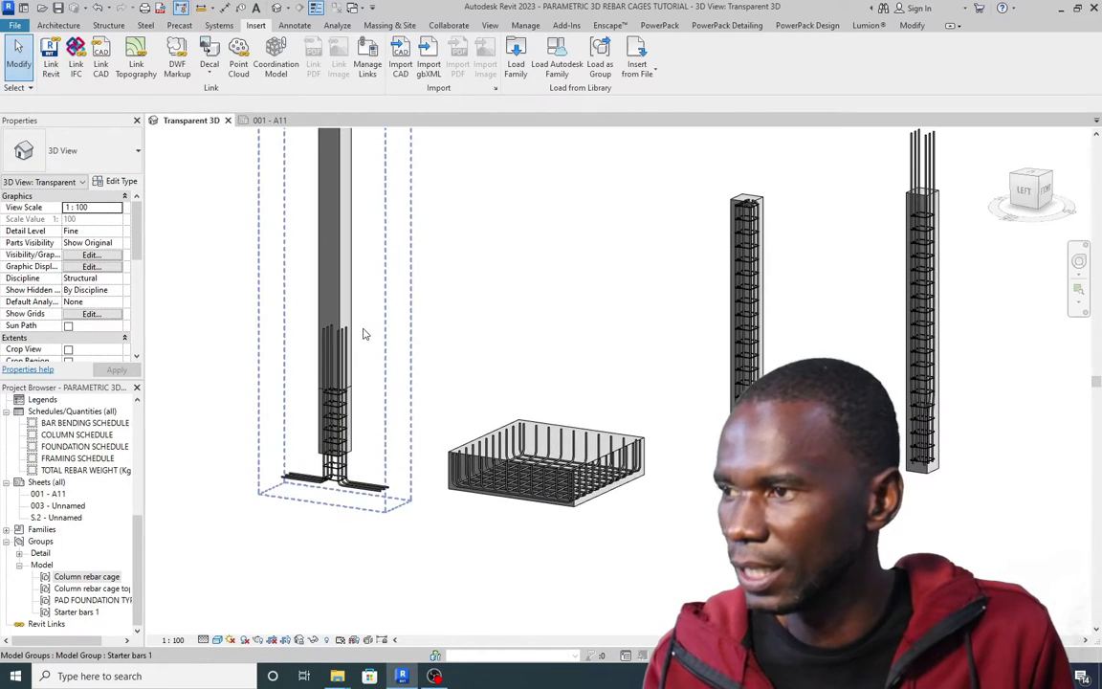
{"action": "scroll", "coordinate": [363, 331], "scroll_direction": "down", "scroll_amount": 2}
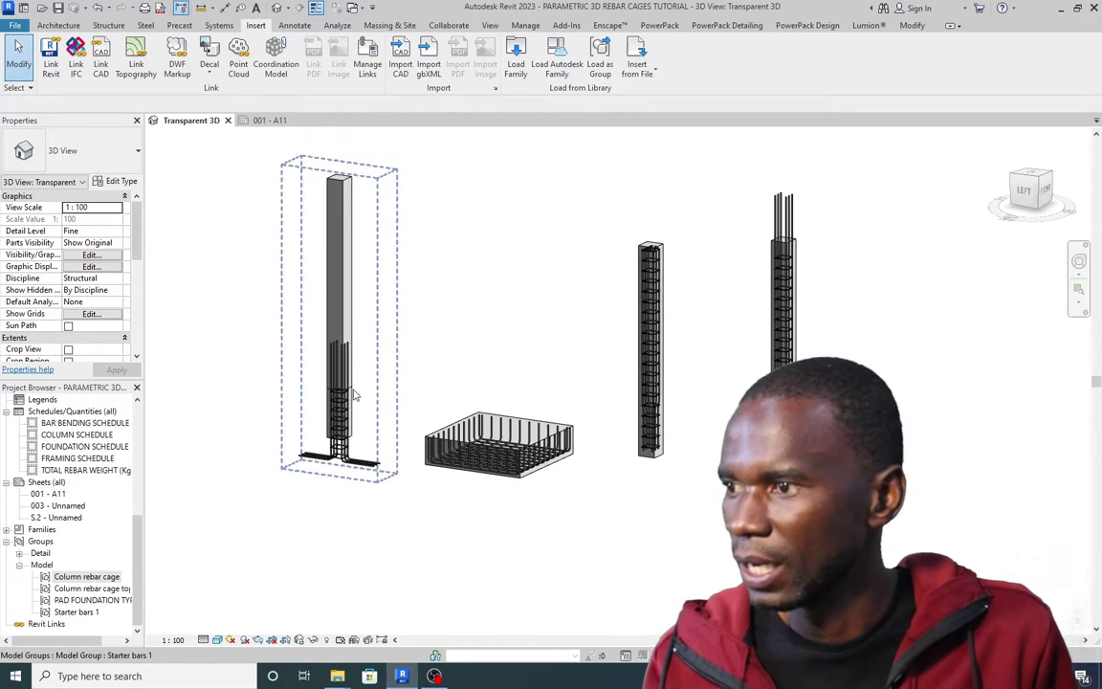
Edit the Starter bars 1 group to remove the tall upper column from it, and finish the group edit
{"action": "double_click", "coordinate": [346, 260]}
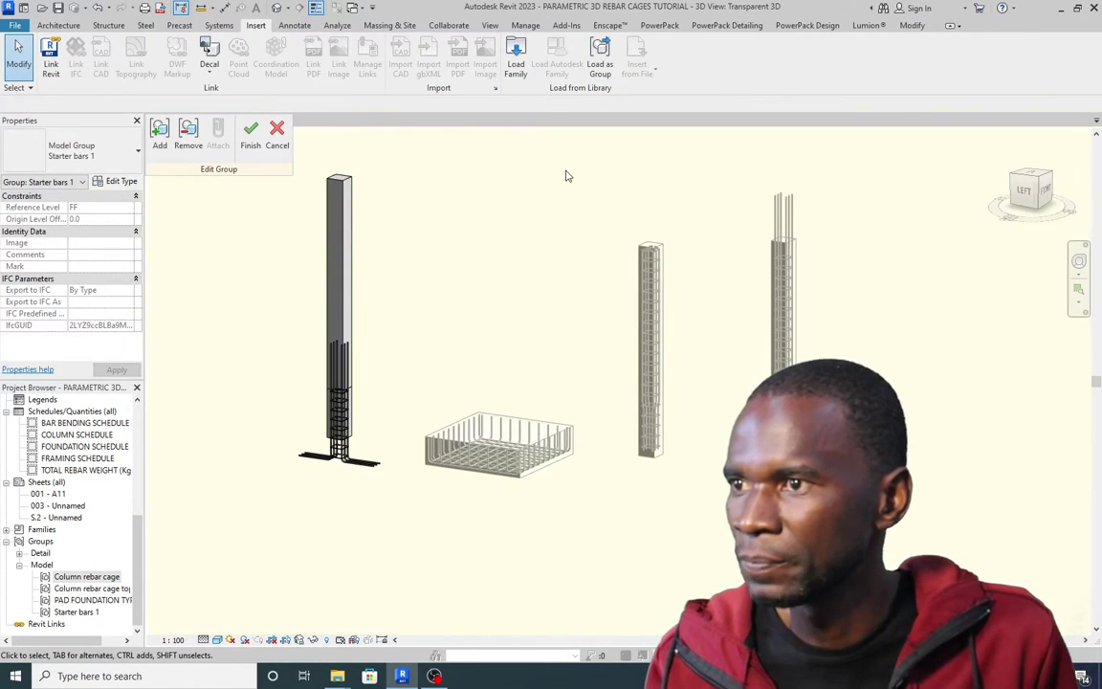
{"action": "left_click", "coordinate": [187, 138]}
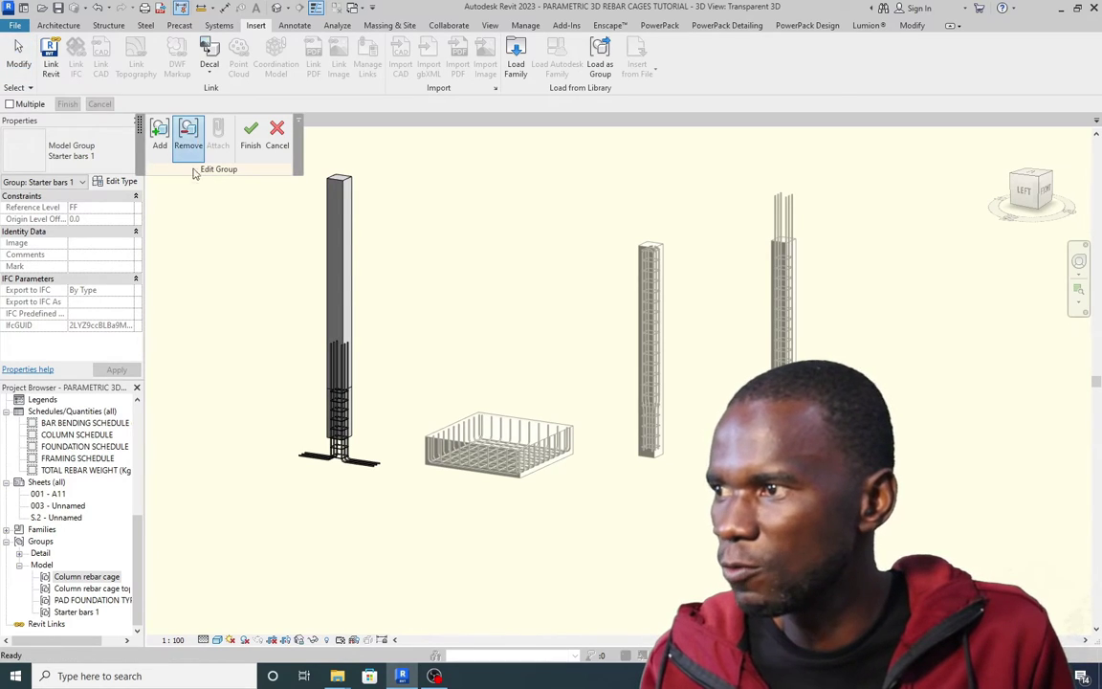
{"action": "left_click", "coordinate": [354, 256]}
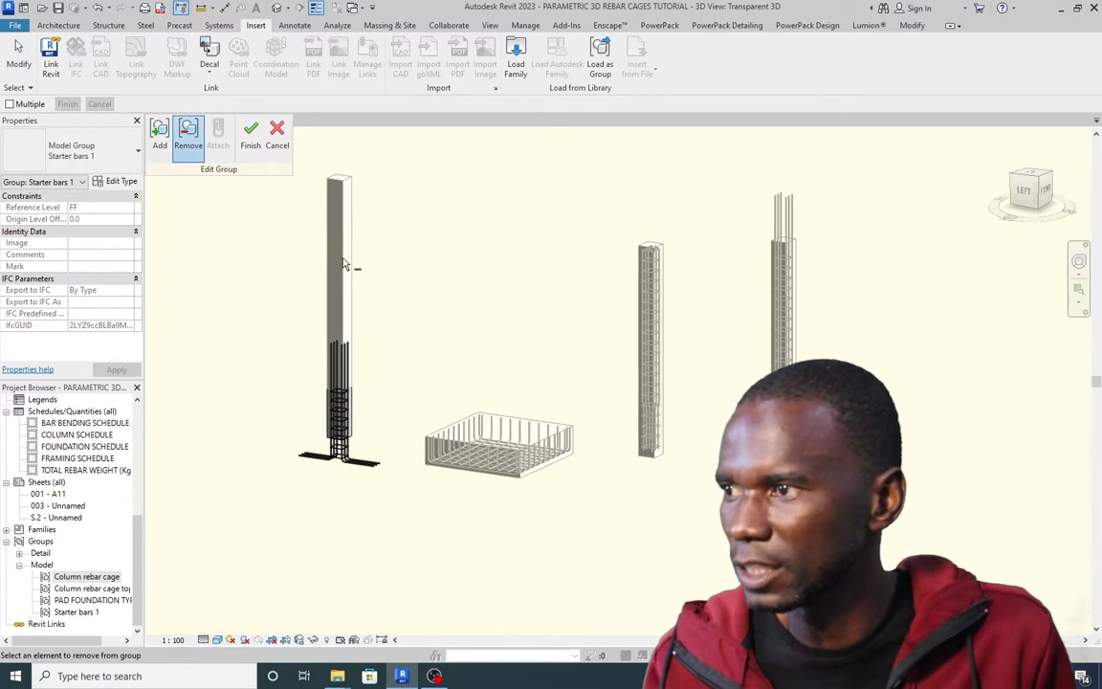
{"action": "left_click", "coordinate": [250, 139]}
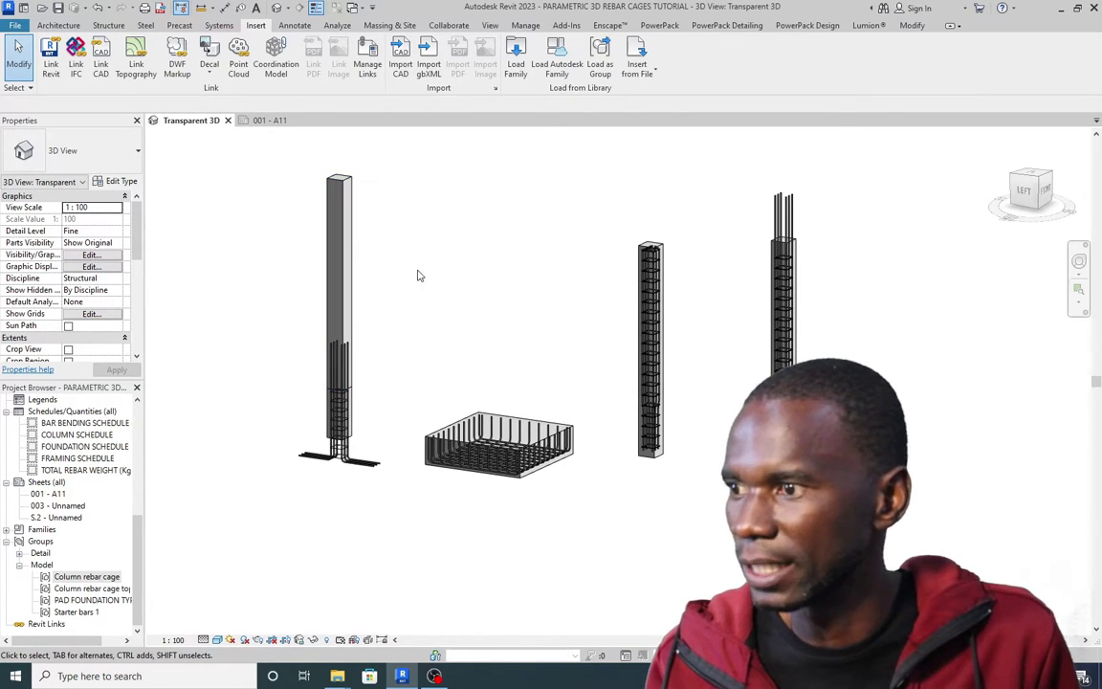
Try deleting the upper column taken out of the starter bars group, and undo the deletion
{"action": "left_click", "coordinate": [340, 254]}
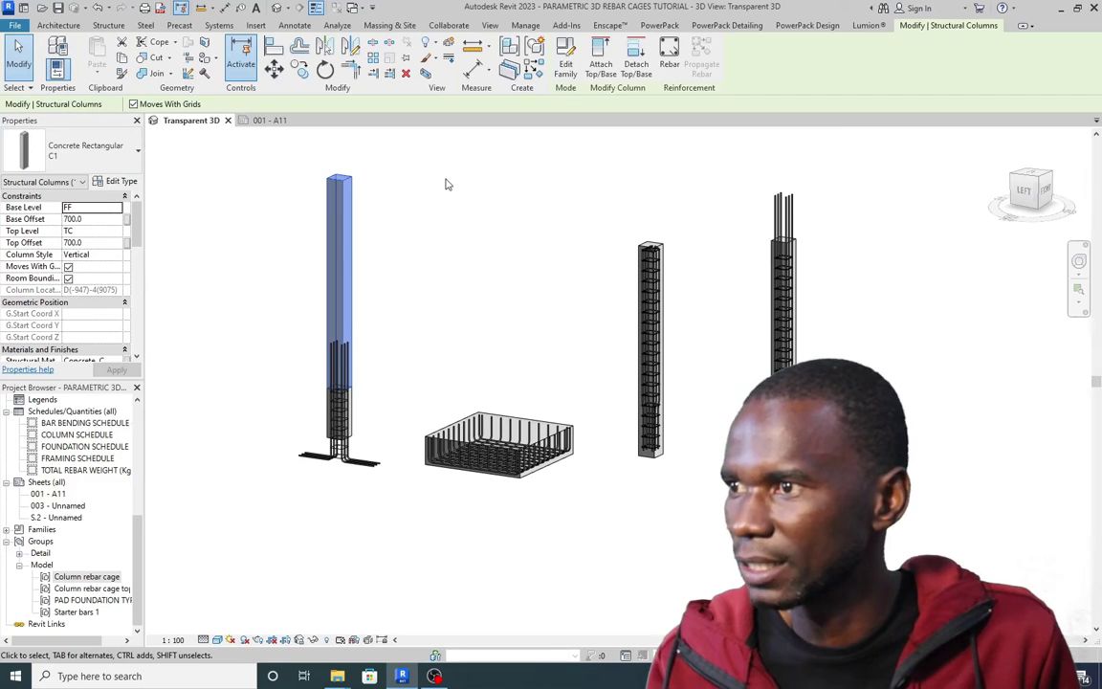
{"action": "key", "text": "Delete"}
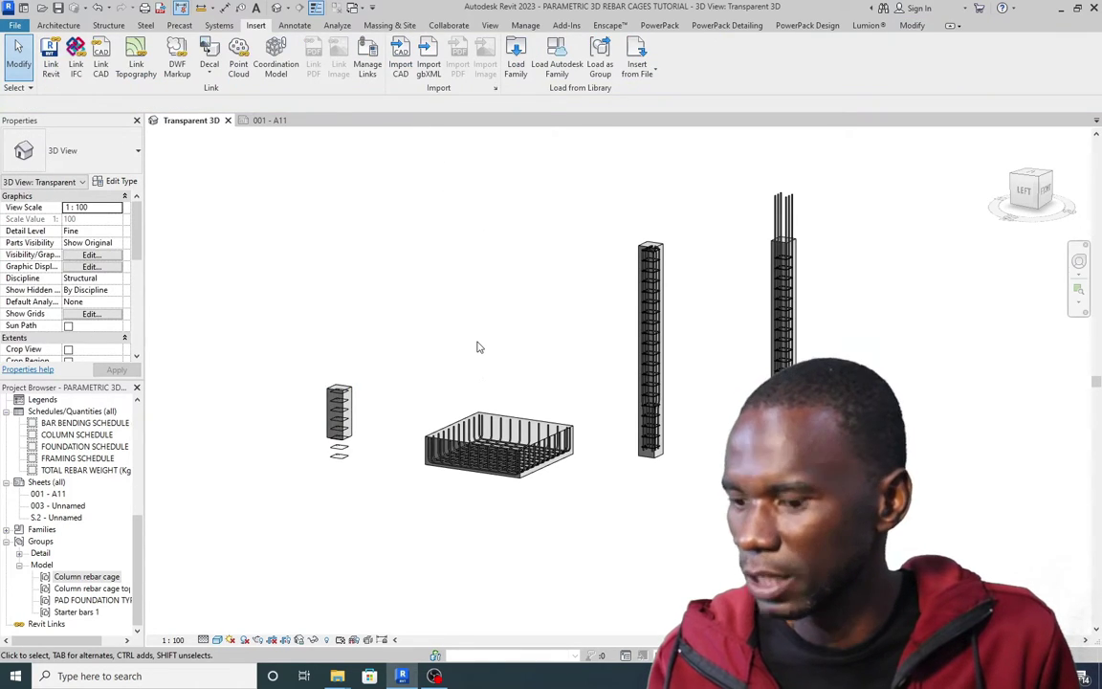
{"action": "key", "text": "ctrl+z"}
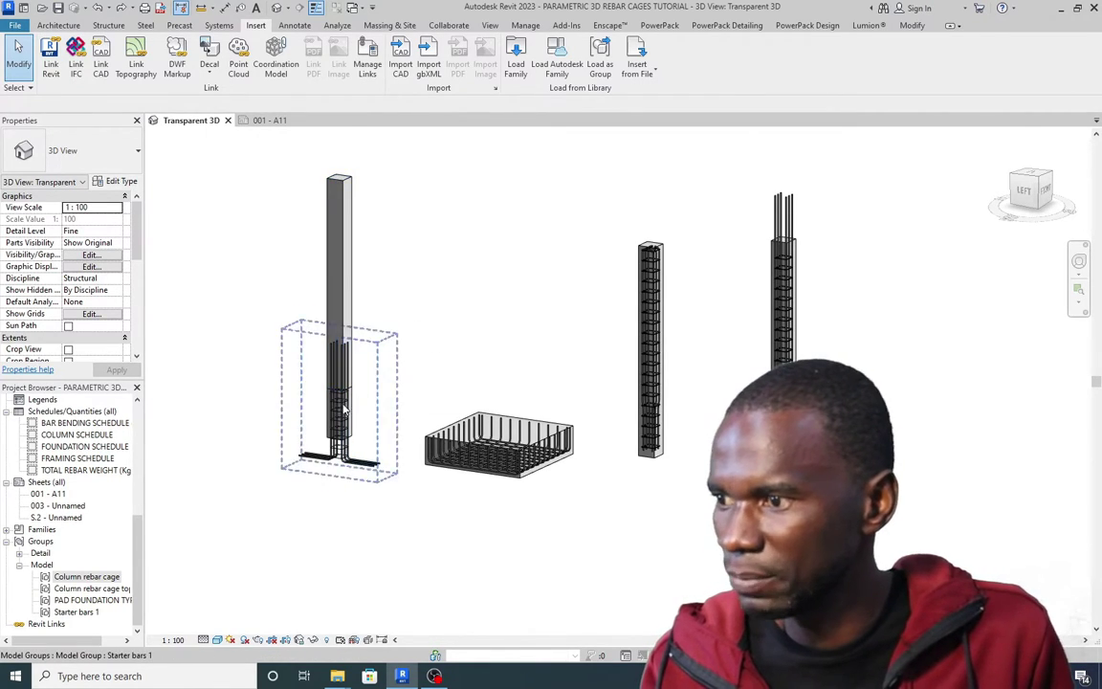
Examine the building's pad foundations of different types and compare their sizes beneath the columns
{"action": "scroll", "coordinate": [346, 400], "scroll_direction": "up", "scroll_amount": 3}
{"action": "scroll", "coordinate": [347, 400], "scroll_direction": "down", "scroll_amount": 6}
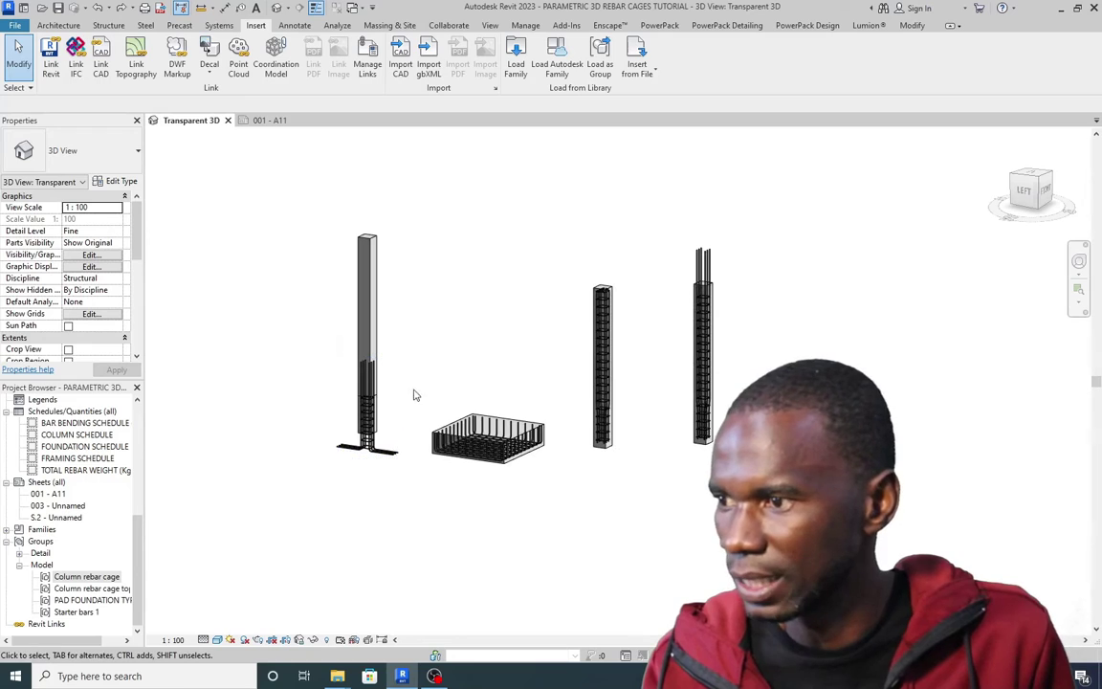
{"action": "scroll", "coordinate": [560, 317], "scroll_direction": "down", "scroll_amount": 2}
{"action": "scroll", "coordinate": [459, 402], "scroll_direction": "up", "scroll_amount": 3}
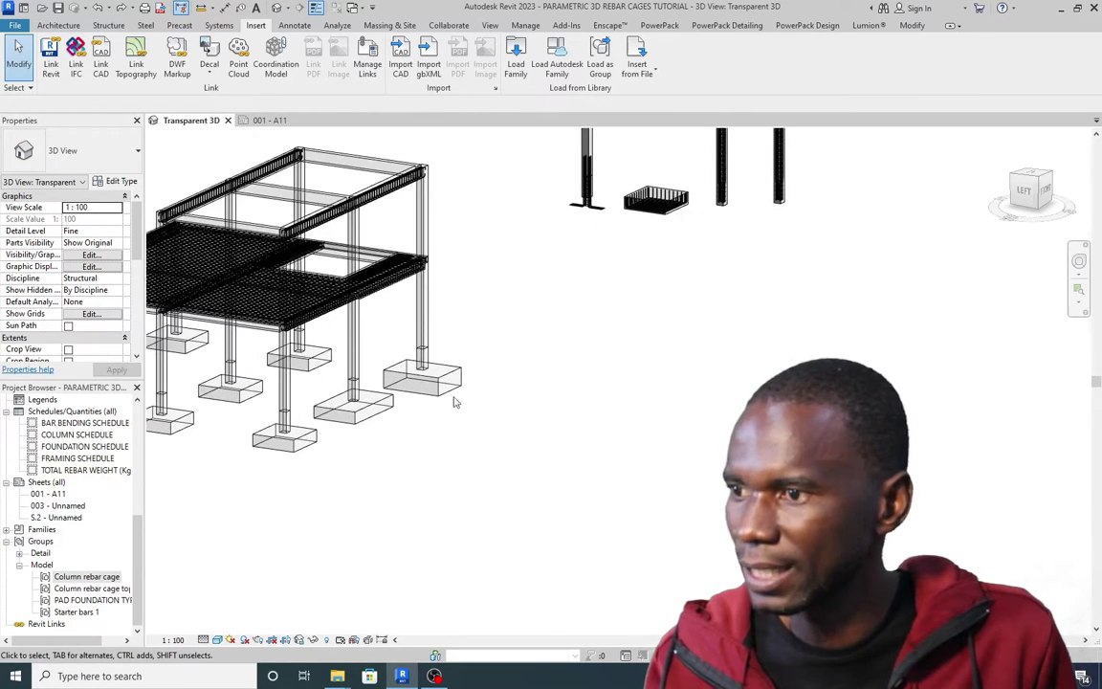
{"action": "scroll", "coordinate": [457, 404], "scroll_direction": "down", "scroll_amount": 1}
{"action": "scroll", "coordinate": [458, 405], "scroll_direction": "up", "scroll_amount": 5}
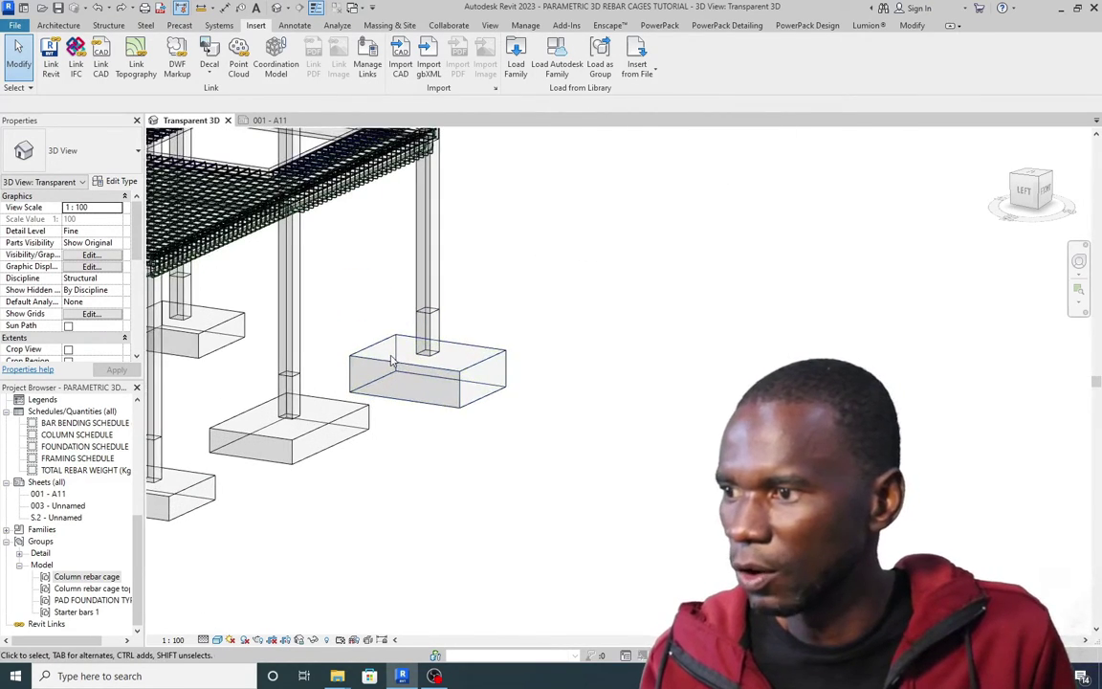
{"action": "scroll", "coordinate": [407, 382], "scroll_direction": "down", "scroll_amount": 7}
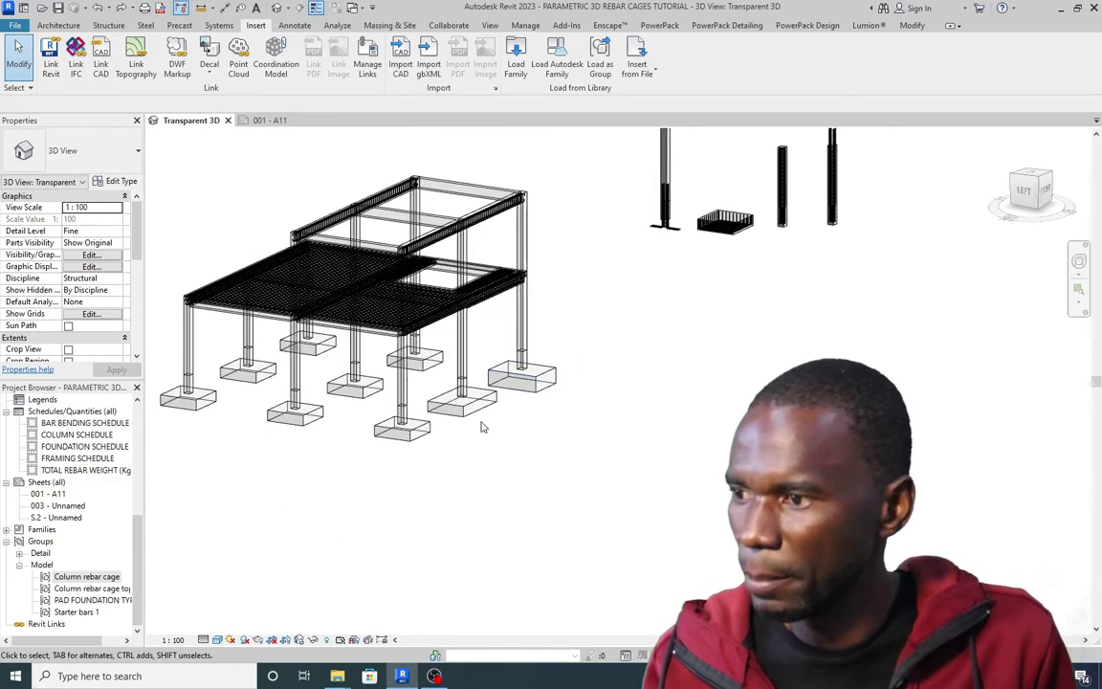
{"action": "scroll", "coordinate": [486, 409], "scroll_direction": "up", "scroll_amount": 1}
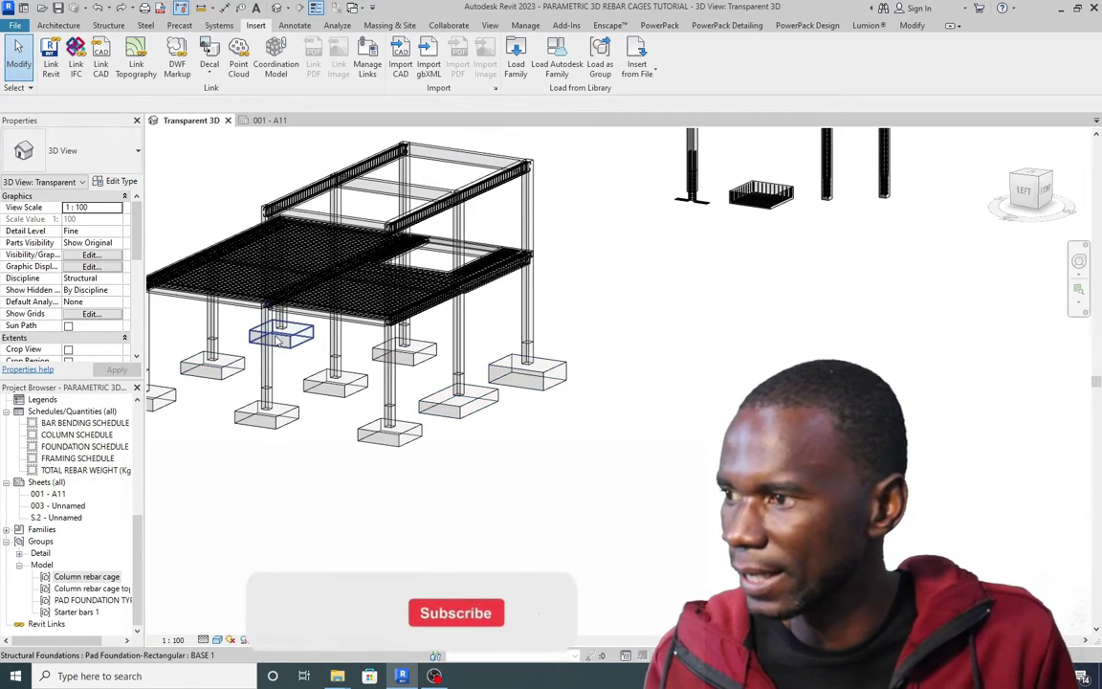
{"action": "scroll", "coordinate": [541, 375], "scroll_direction": "up", "scroll_amount": 2}
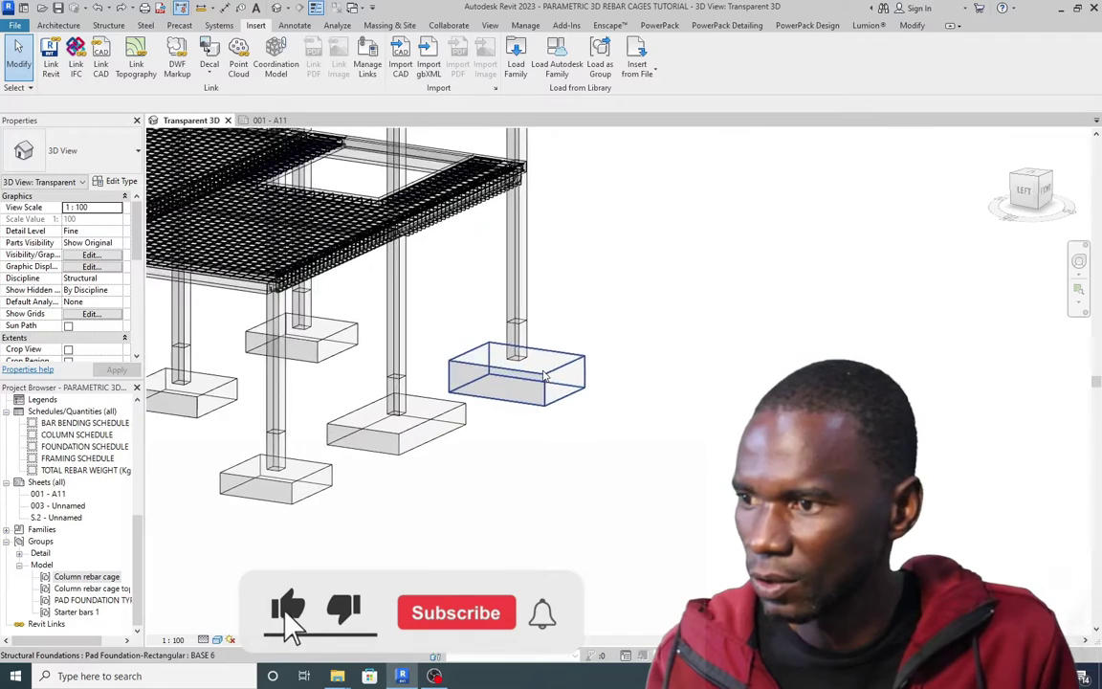
Ungroup the placed PAD FOUNDATION TYPICAL 1 model group and clear the selection
{"action": "scroll", "coordinate": [564, 325], "scroll_direction": "down", "scroll_amount": 4}
{"action": "scroll", "coordinate": [694, 273], "scroll_direction": "up", "scroll_amount": 6}
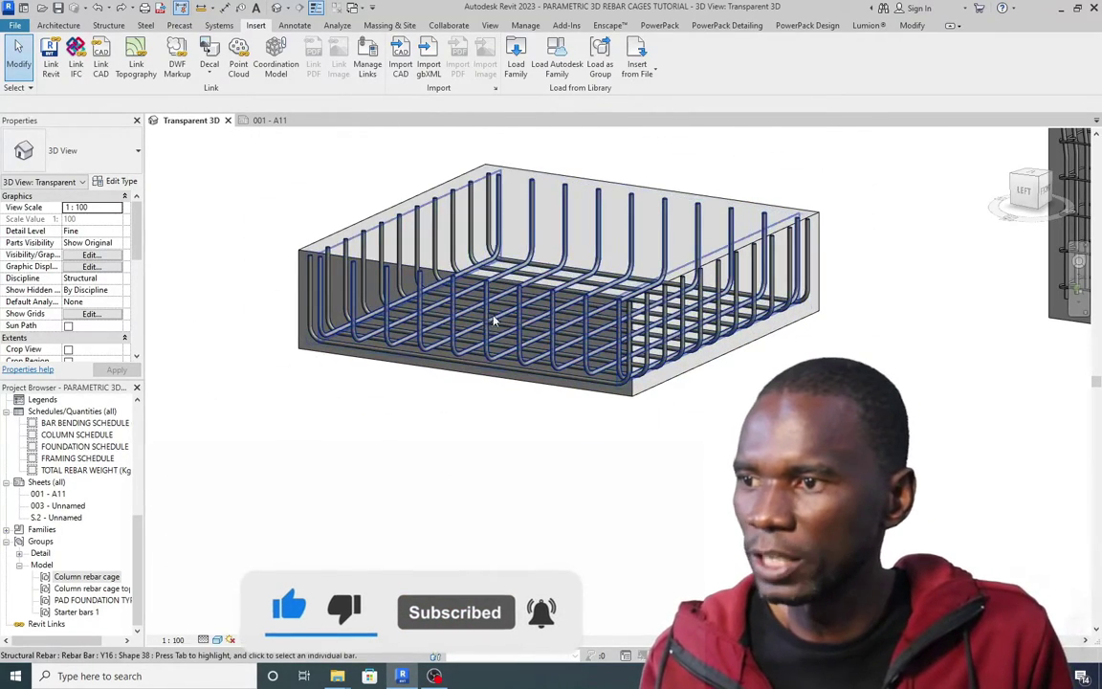
{"action": "left_click", "coordinate": [710, 365]}
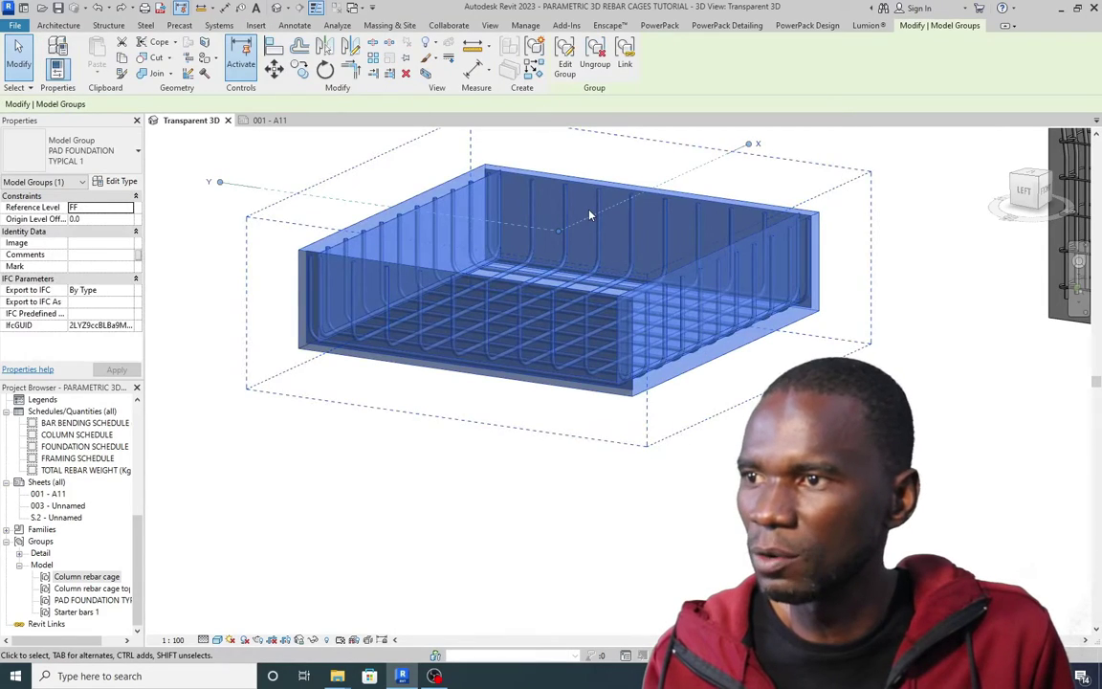
{"action": "left_click", "coordinate": [598, 74]}
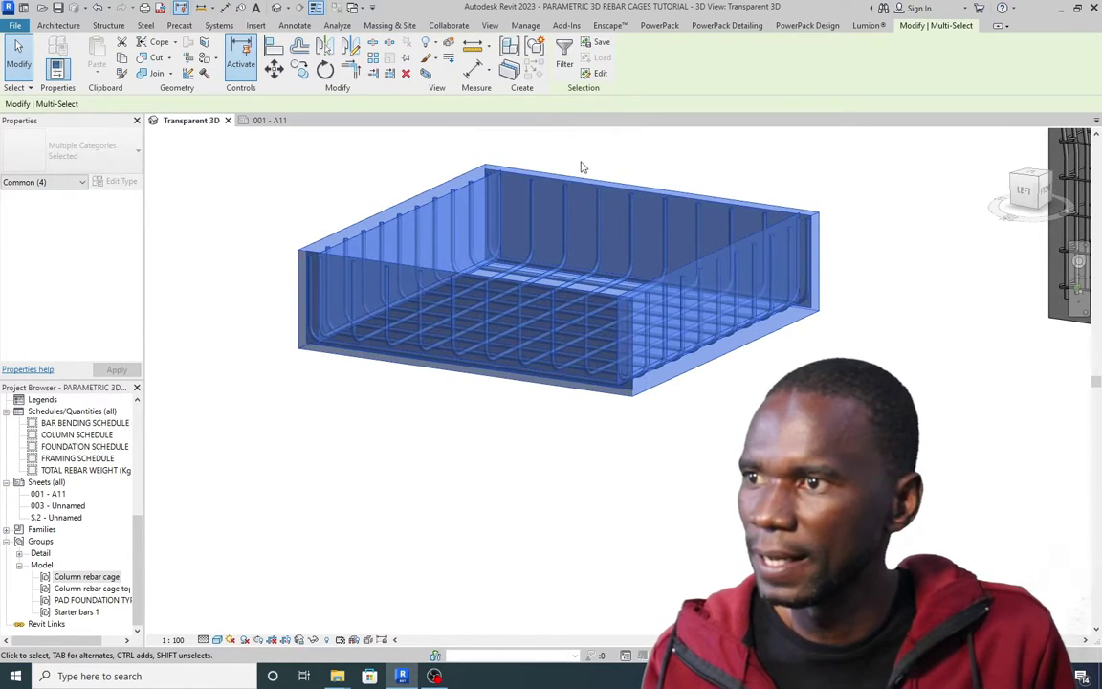
{"action": "left_click", "coordinate": [765, 167]}
Start Propagate Rebar from the ungrouped pad foundation, aligned by host, to the three building pads nearest the placed cages
{"action": "left_click", "coordinate": [808, 207]}
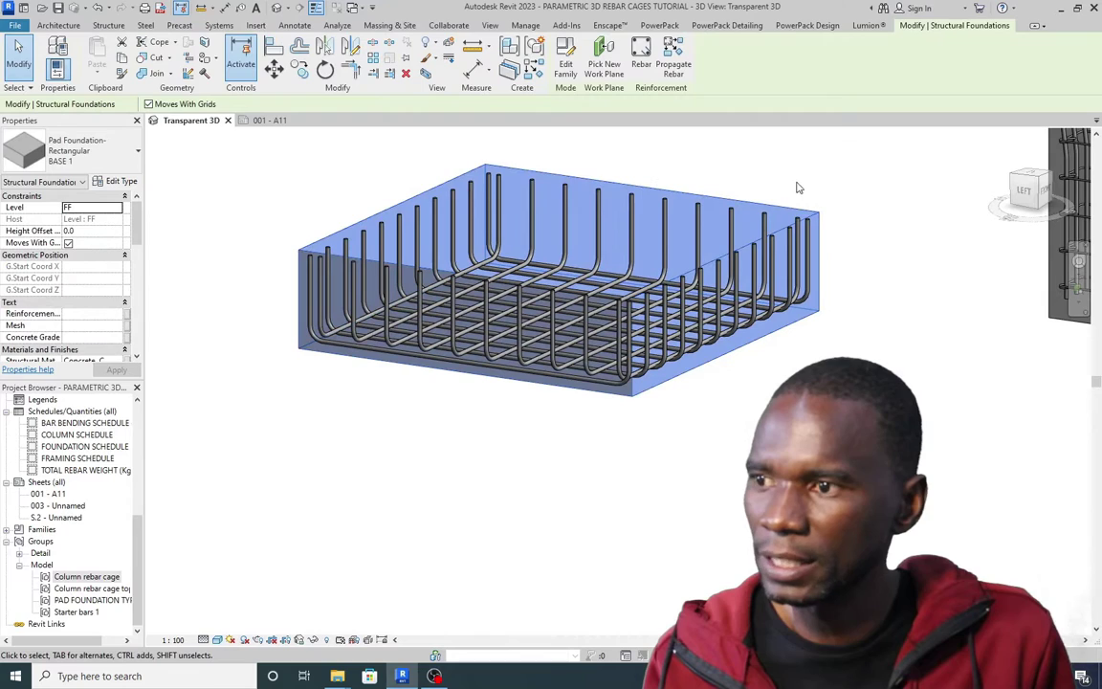
{"action": "left_click", "coordinate": [672, 56]}
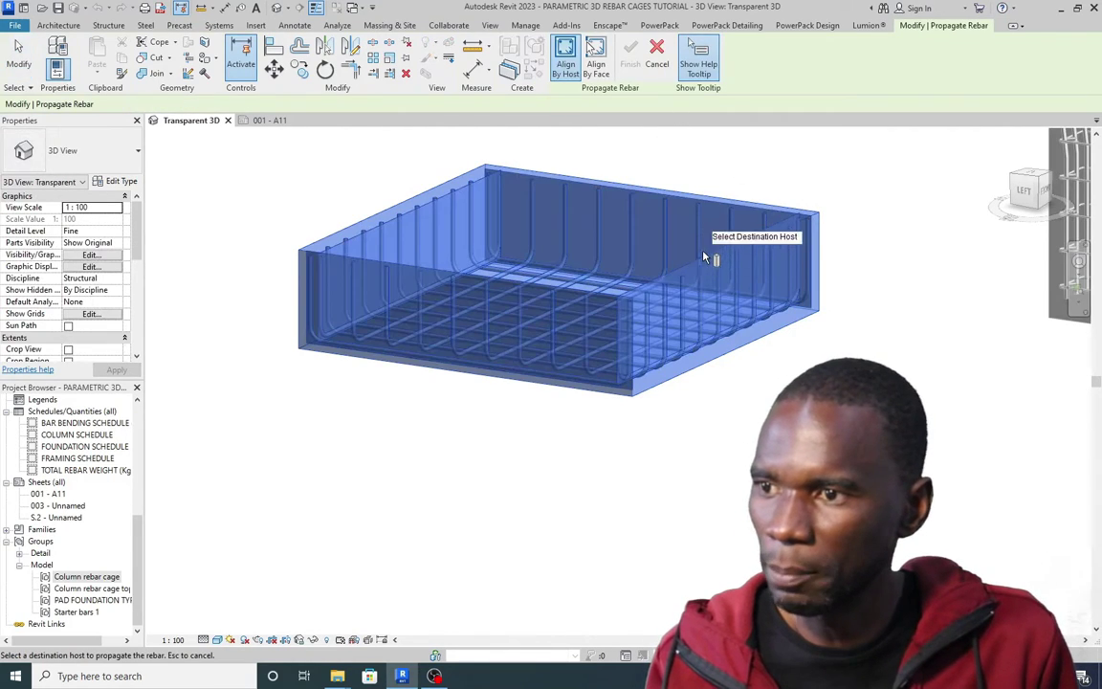
{"action": "scroll", "coordinate": [621, 235], "scroll_direction": "down", "scroll_amount": 6}
{"action": "scroll", "coordinate": [507, 397], "scroll_direction": "up", "scroll_amount": 4}
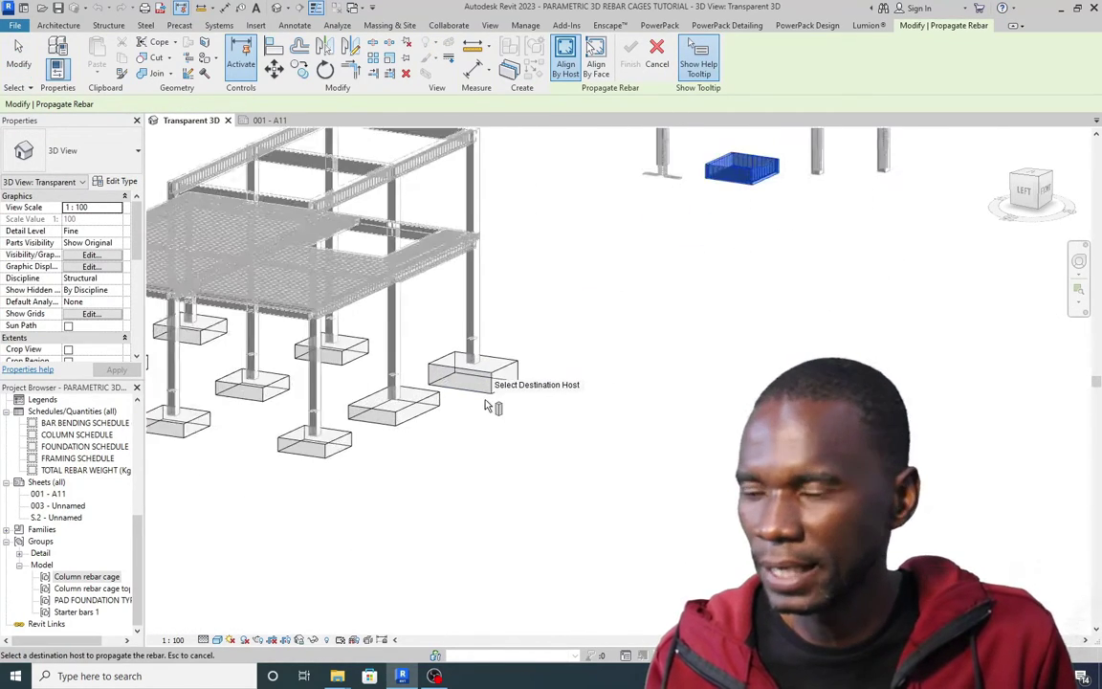
{"action": "left_click", "coordinate": [450, 373]}
{"action": "scroll", "coordinate": [564, 416], "scroll_direction": "down", "scroll_amount": 2}
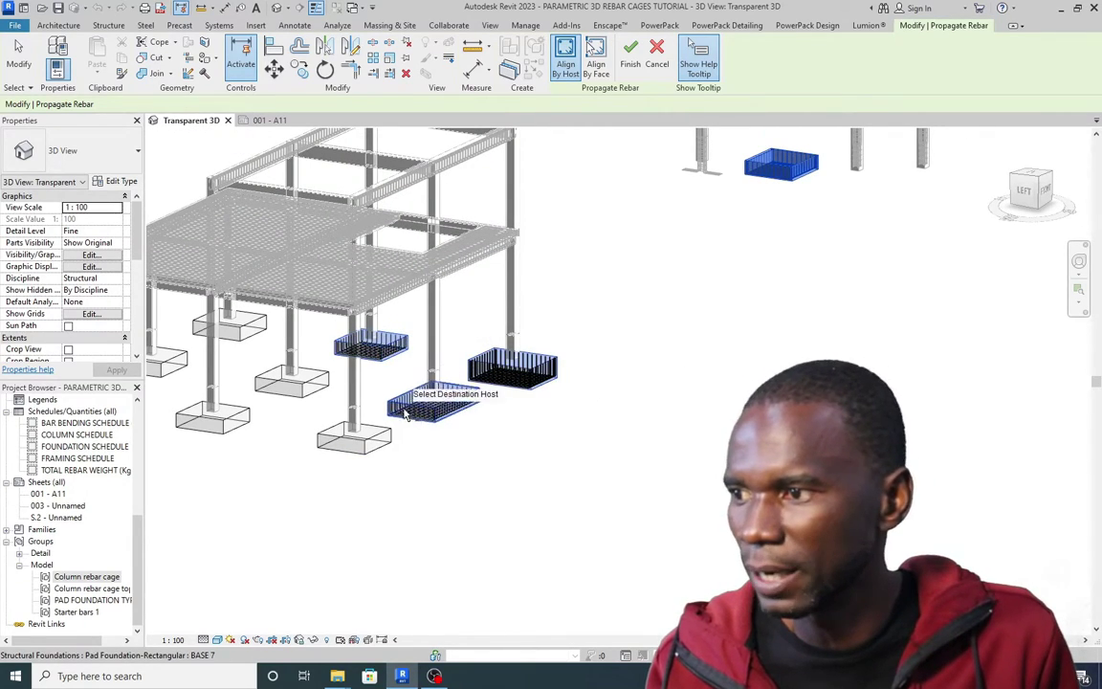
Add the remaining six pad foundations of the building as destination hosts for the propagated rebar, and check the bars
{"action": "left_click", "coordinate": [354, 435]}
{"action": "left_click", "coordinate": [292, 382]}
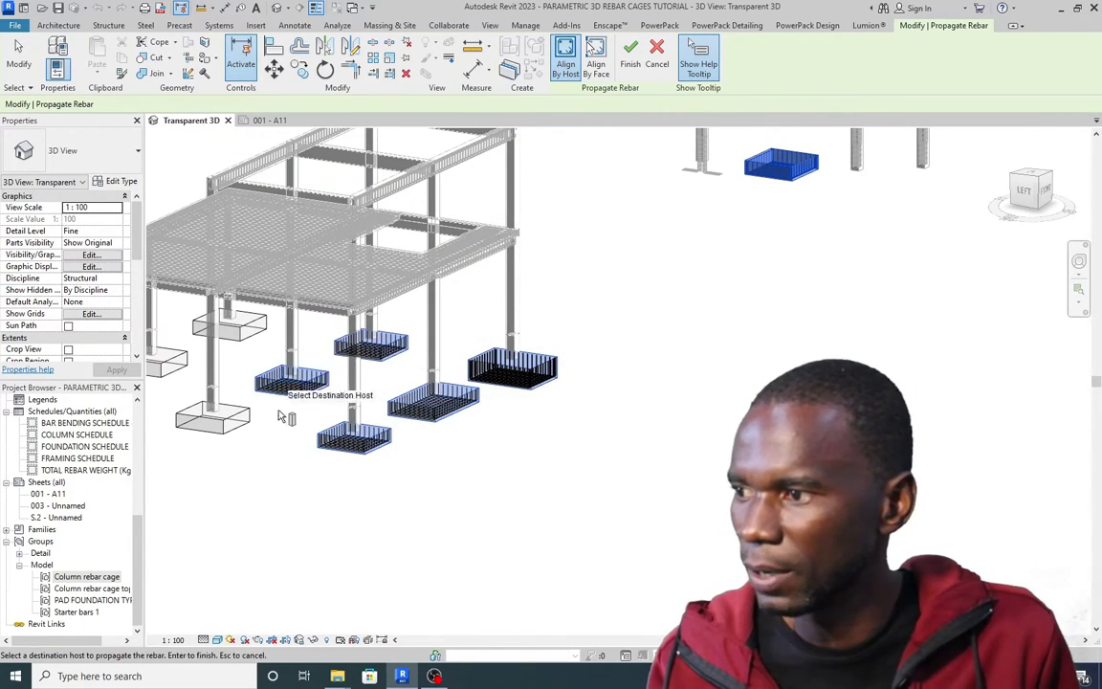
{"action": "left_click", "coordinate": [212, 417]}
{"action": "left_click", "coordinate": [252, 349]}
{"action": "scroll", "coordinate": [216, 362], "scroll_direction": "down", "scroll_amount": 2}
{"action": "scroll", "coordinate": [250, 352], "scroll_direction": "up", "scroll_amount": 2}
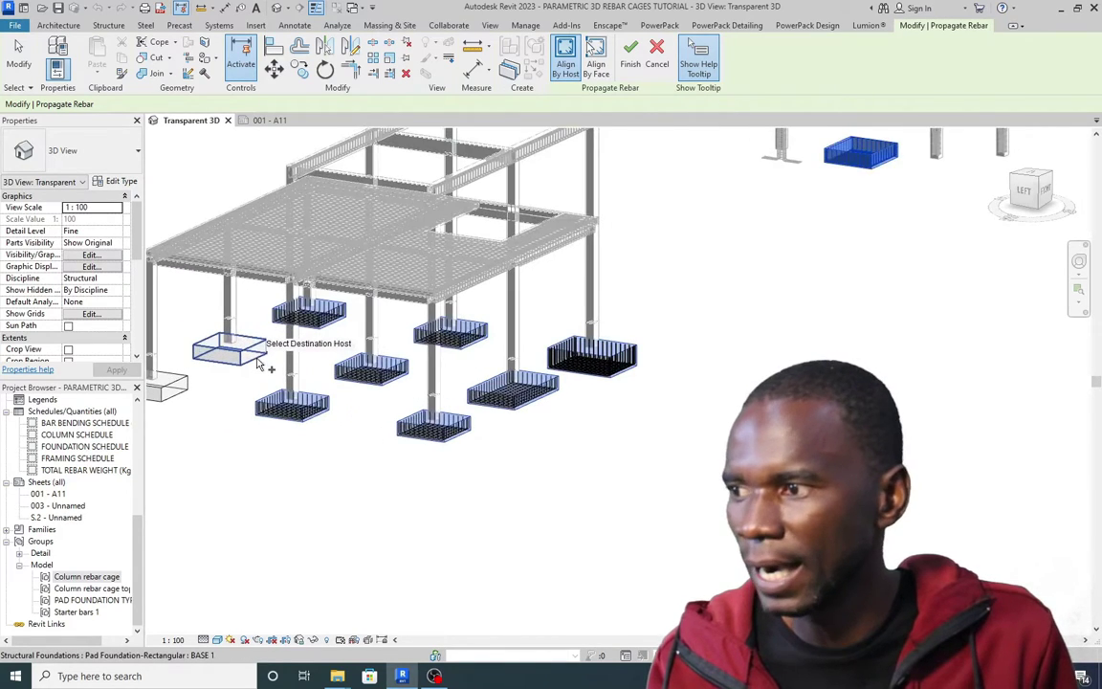
{"action": "left_click", "coordinate": [244, 352]}
{"action": "scroll", "coordinate": [220, 353], "scroll_direction": "down", "scroll_amount": 2}
{"action": "scroll", "coordinate": [201, 349], "scroll_direction": "up", "scroll_amount": 1}
{"action": "left_click", "coordinate": [196, 344]}
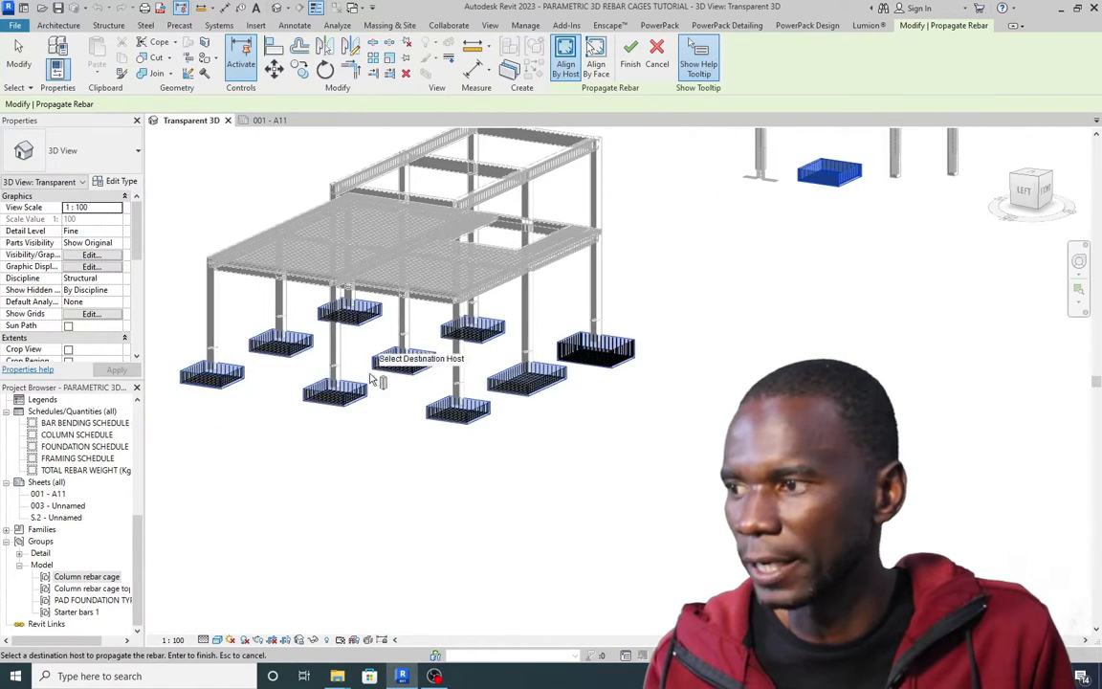
{"action": "scroll", "coordinate": [628, 362], "scroll_direction": "up", "scroll_amount": 1}
{"action": "scroll", "coordinate": [627, 361], "scroll_direction": "up", "scroll_amount": 5}
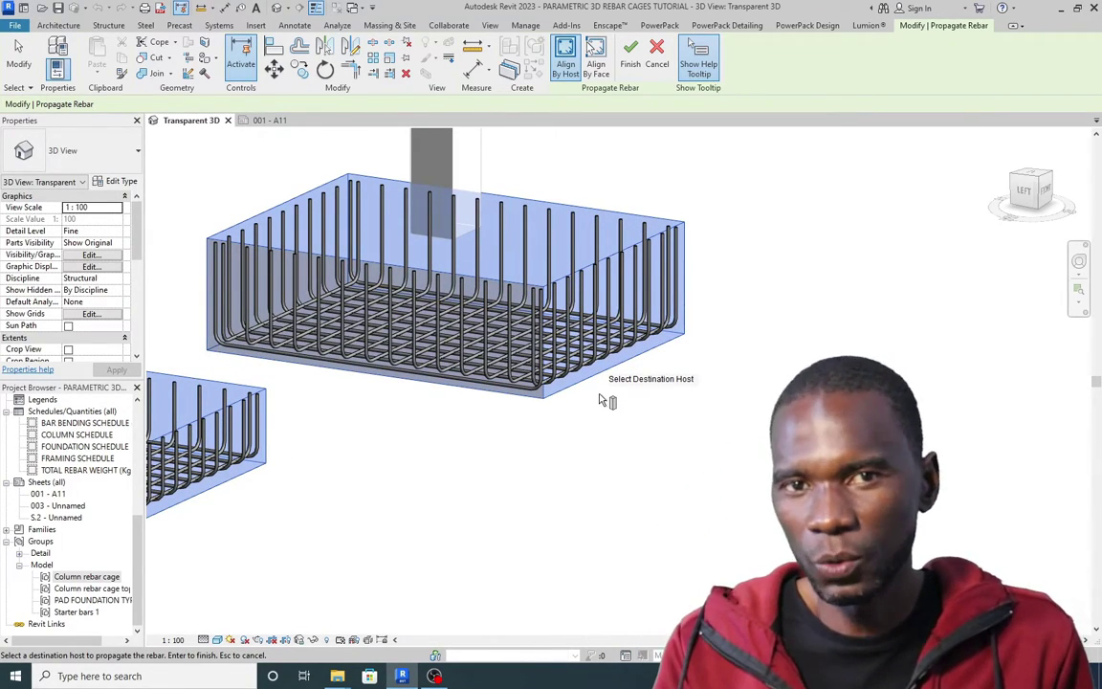
{"action": "scroll", "coordinate": [548, 408], "scroll_direction": "down", "scroll_amount": 6}
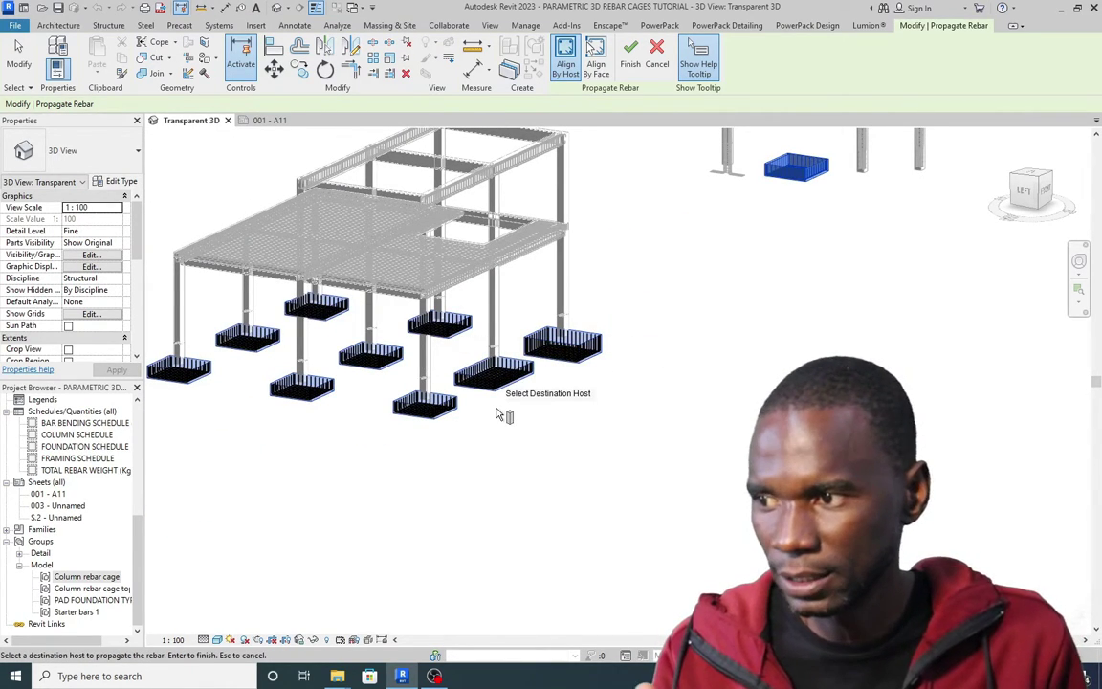
Check the preview bars in the building's pad foundations and finish propagating the pad rebar
{"action": "scroll", "coordinate": [512, 409], "scroll_direction": "up", "scroll_amount": 4}
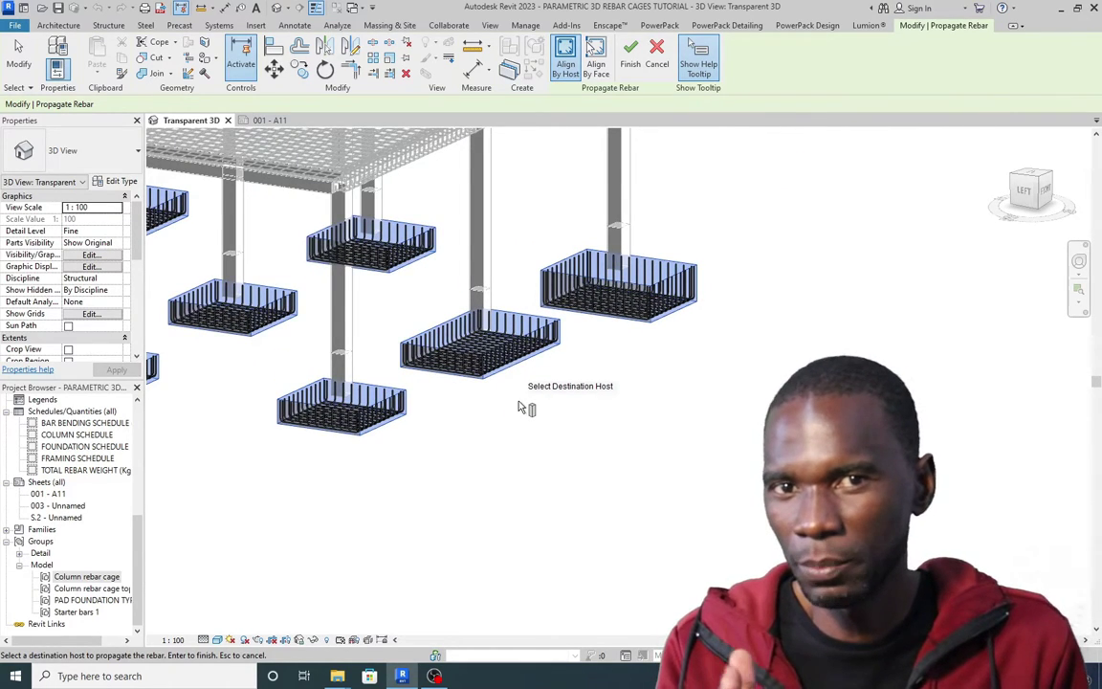
{"action": "scroll", "coordinate": [519, 407], "scroll_direction": "down", "scroll_amount": 4}
{"action": "scroll", "coordinate": [443, 369], "scroll_direction": "up", "scroll_amount": 5}
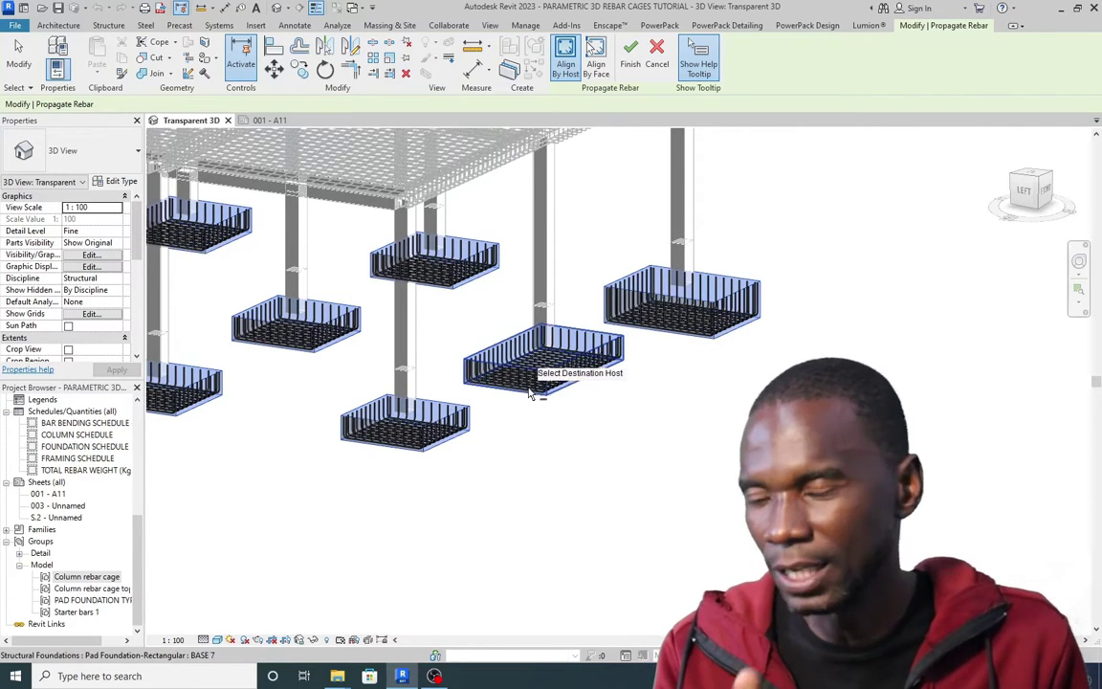
{"action": "scroll", "coordinate": [593, 383], "scroll_direction": "down", "scroll_amount": 4}
{"action": "scroll", "coordinate": [670, 359], "scroll_direction": "up", "scroll_amount": 6}
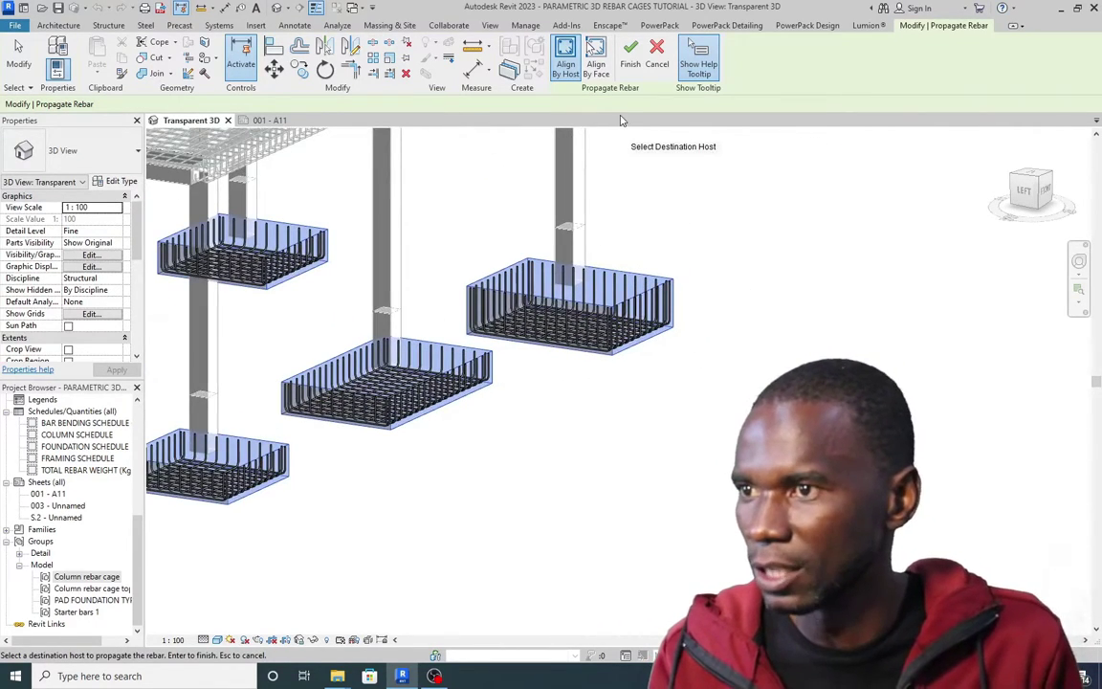
{"action": "left_click", "coordinate": [631, 53]}
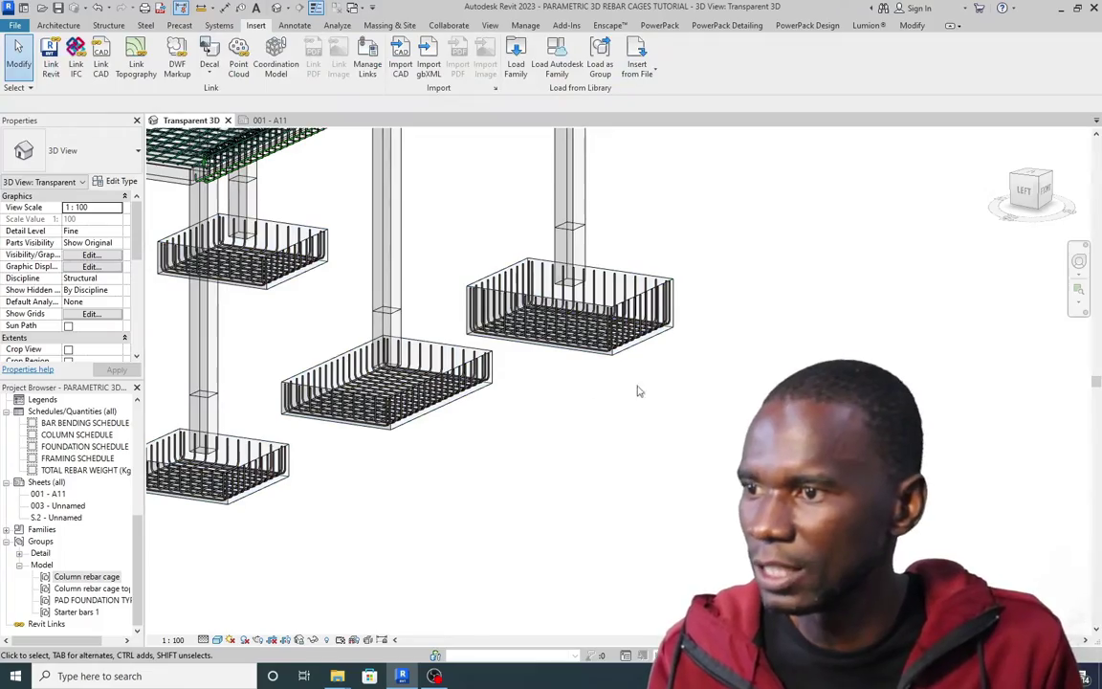
Examine the propagated rebar up close in the building's pad foundations, comparing the corner pad with its neighbours
{"action": "scroll", "coordinate": [593, 373], "scroll_direction": "down", "scroll_amount": 4}
{"action": "scroll", "coordinate": [354, 325], "scroll_direction": "up", "scroll_amount": 7}
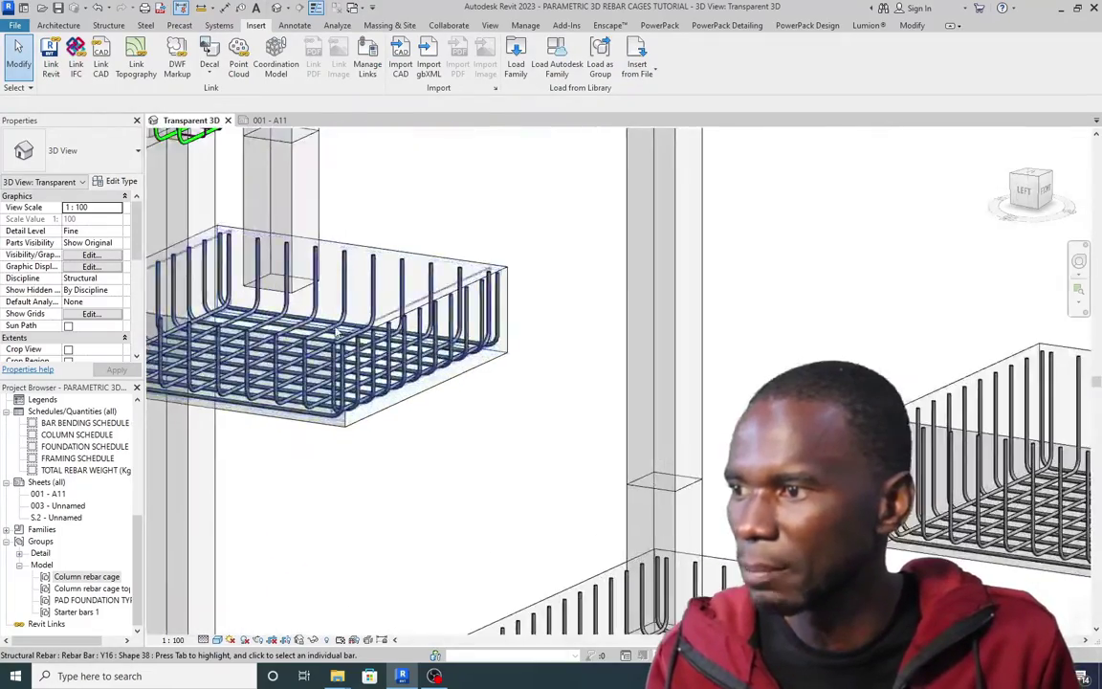
{"action": "scroll", "coordinate": [335, 329], "scroll_direction": "down", "scroll_amount": 3}
{"action": "scroll", "coordinate": [713, 358], "scroll_direction": "up", "scroll_amount": 5}
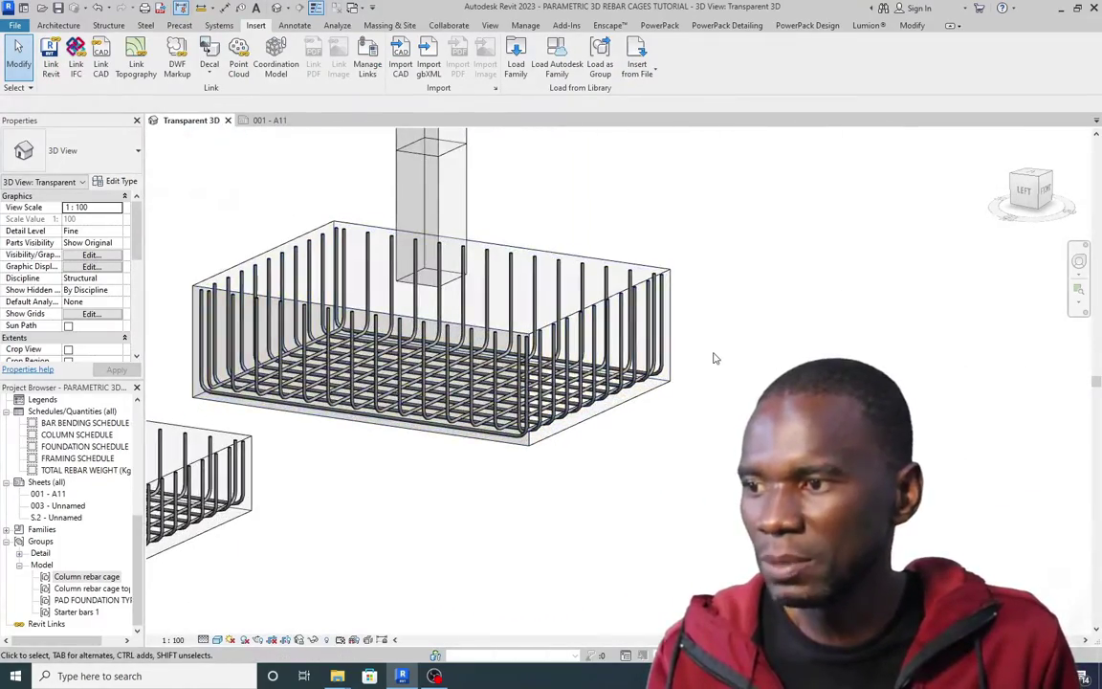
{"action": "scroll", "coordinate": [713, 357], "scroll_direction": "down", "scroll_amount": 3}
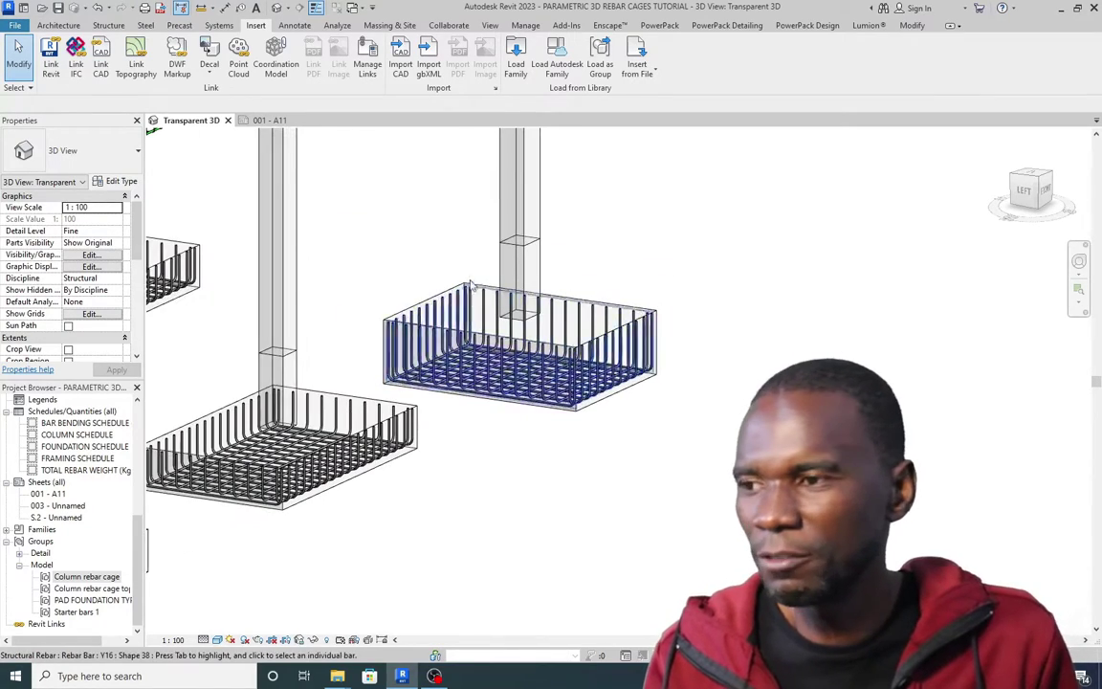
{"action": "scroll", "coordinate": [412, 392], "scroll_direction": "down", "scroll_amount": 4}
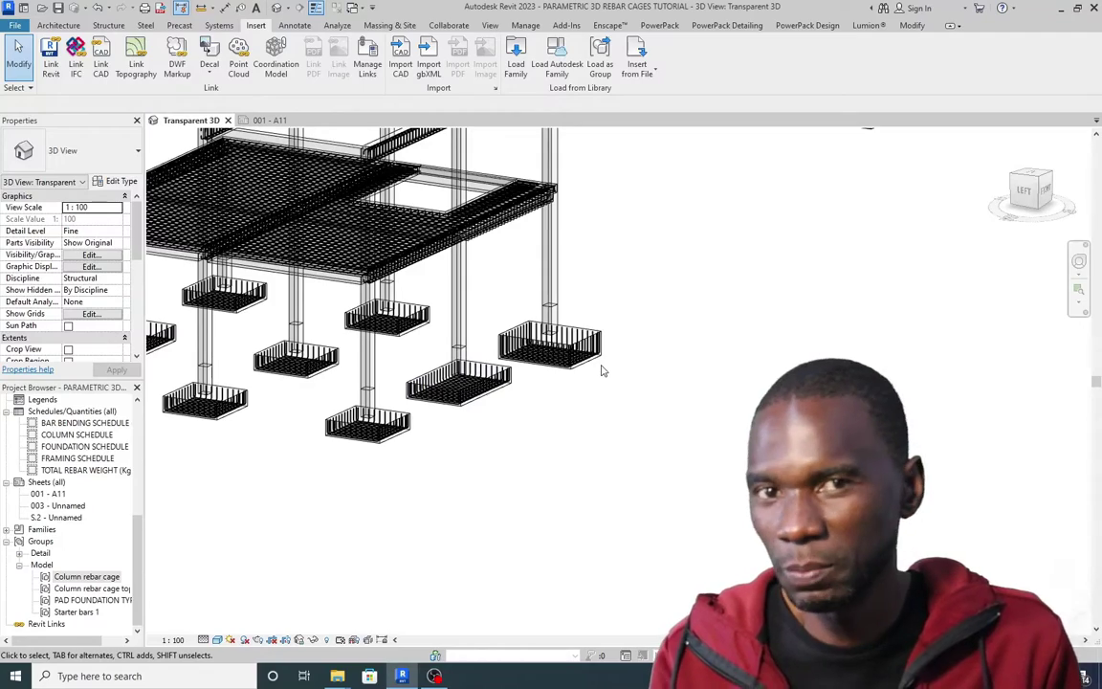
{"action": "scroll", "coordinate": [487, 392], "scroll_direction": "up", "scroll_amount": 3}
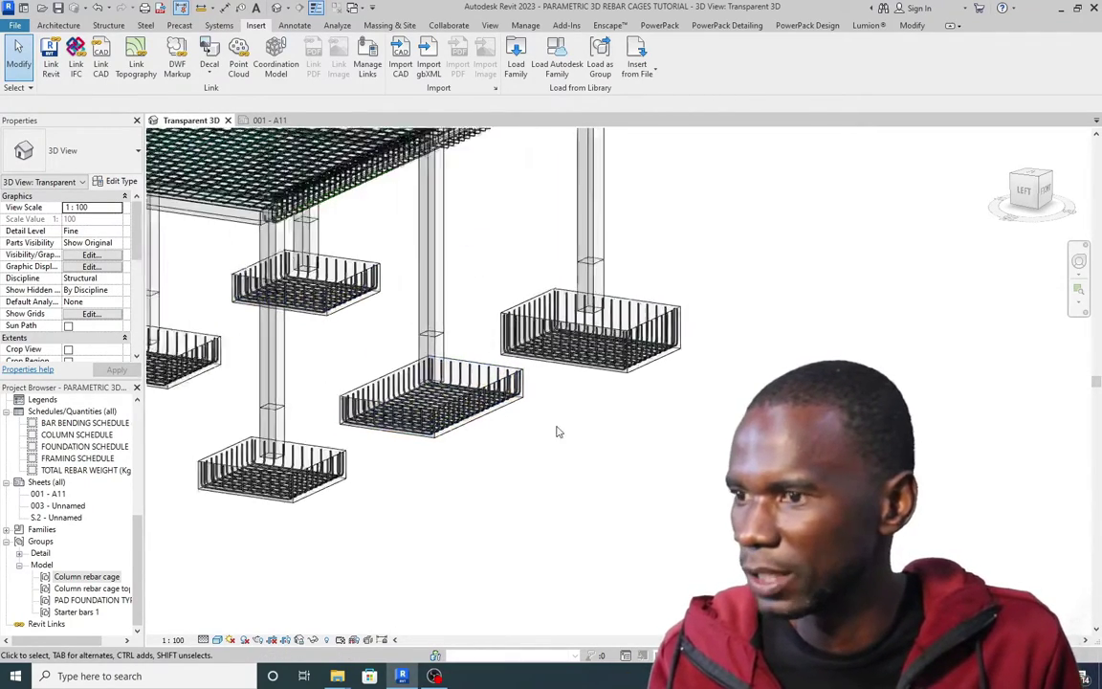
{"action": "scroll", "coordinate": [563, 402], "scroll_direction": "down", "scroll_amount": 5}
{"action": "scroll", "coordinate": [542, 381], "scroll_direction": "up", "scroll_amount": 3}
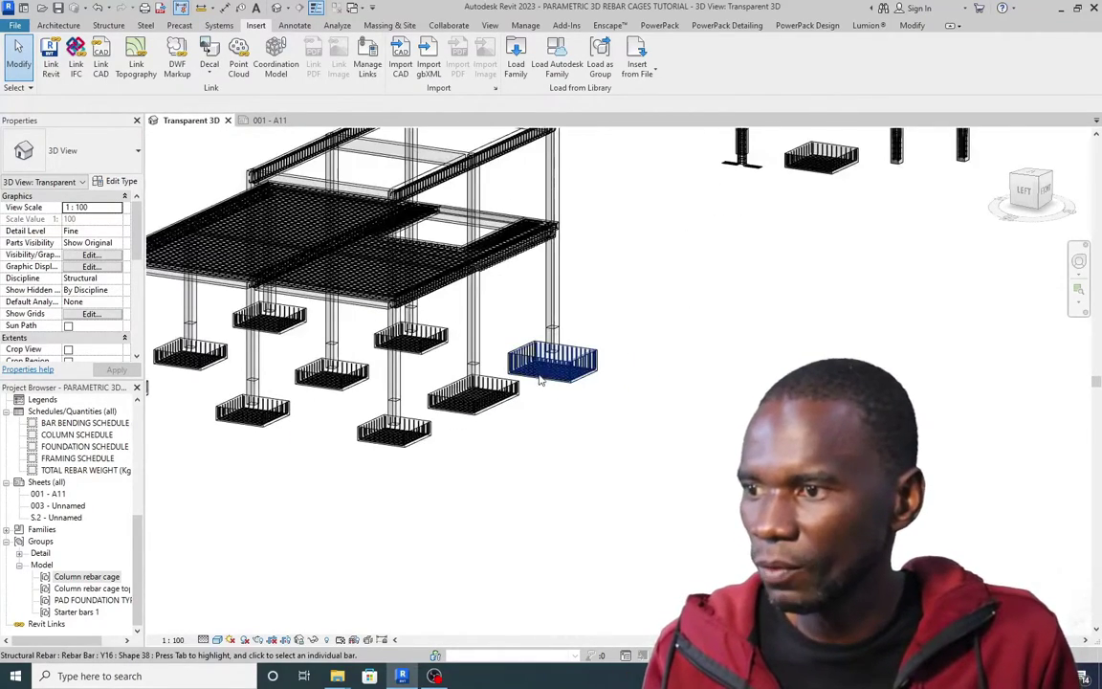
Ungroup the placed Starter bars 1 model group and clear the selection
{"action": "scroll", "coordinate": [813, 192], "scroll_direction": "up", "scroll_amount": 3}
{"action": "left_click_drag", "start_coordinate": [684, 155], "coordinate": [832, 254]}
{"action": "key", "text": "Escape"}
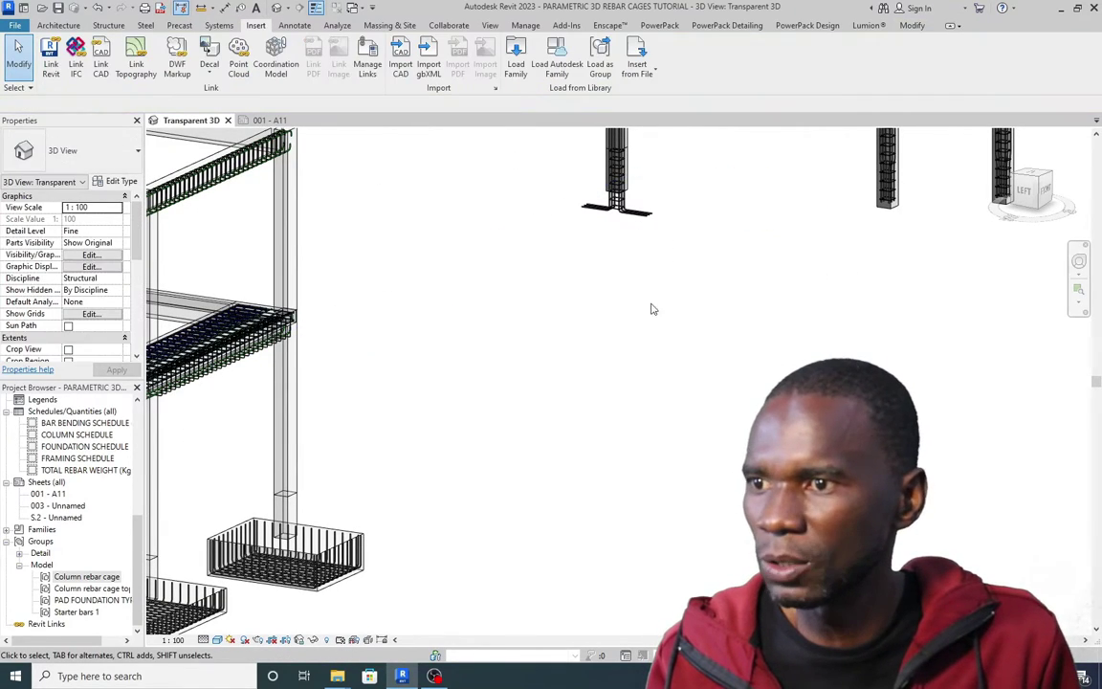
{"action": "scroll", "coordinate": [614, 368], "scroll_direction": "down", "scroll_amount": 5}
{"action": "scroll", "coordinate": [660, 287], "scroll_direction": "up", "scroll_amount": 8}
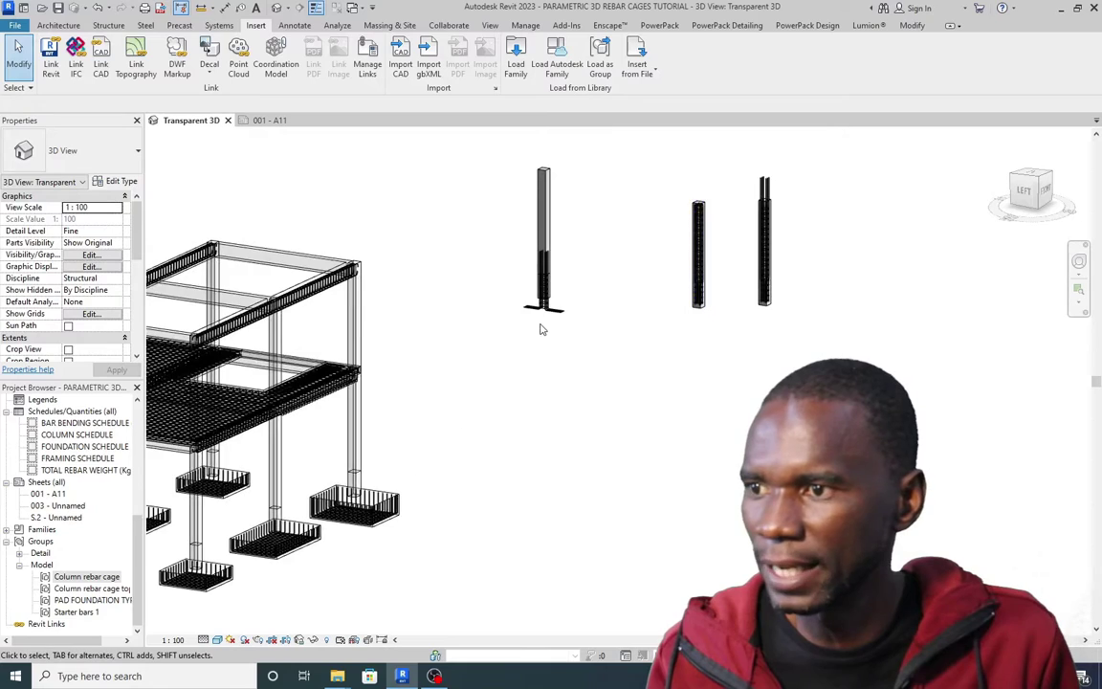
{"action": "scroll", "coordinate": [535, 346], "scroll_direction": "down", "scroll_amount": 3}
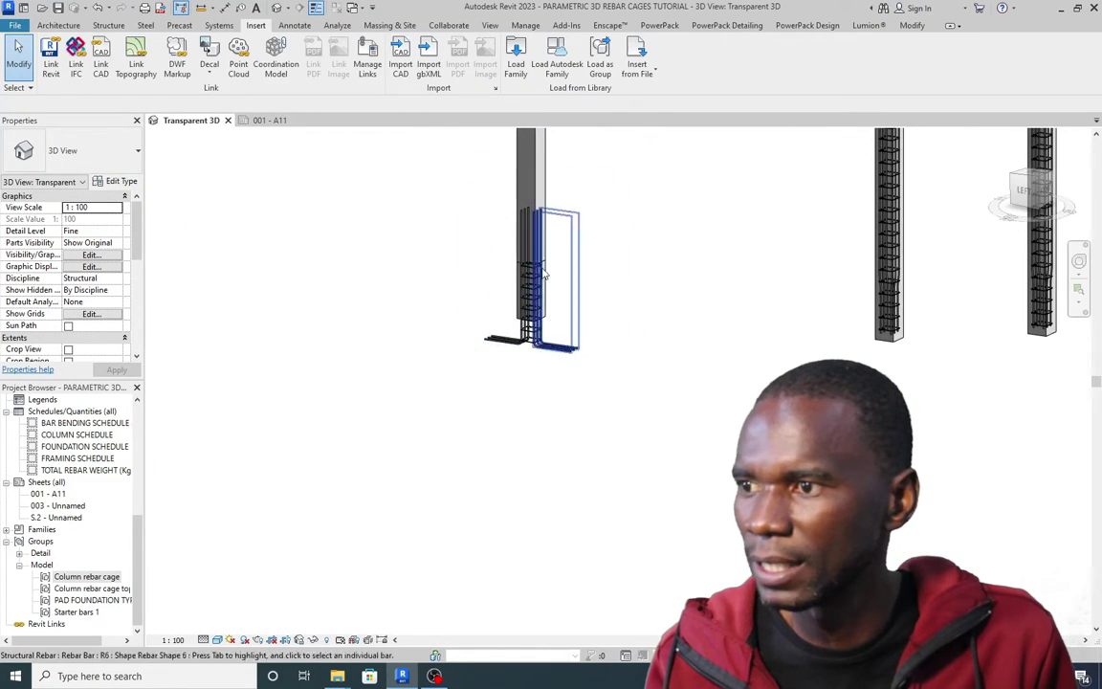
{"action": "left_click", "coordinate": [573, 220]}
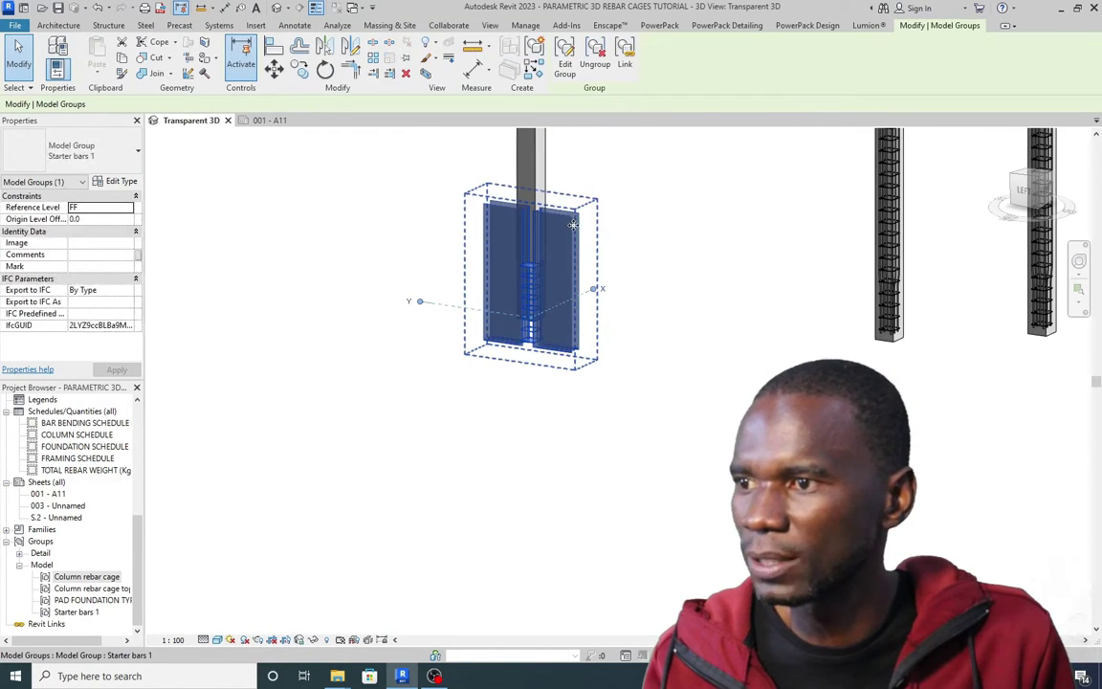
{"action": "left_click", "coordinate": [594, 55]}
{"action": "left_click", "coordinate": [690, 244]}
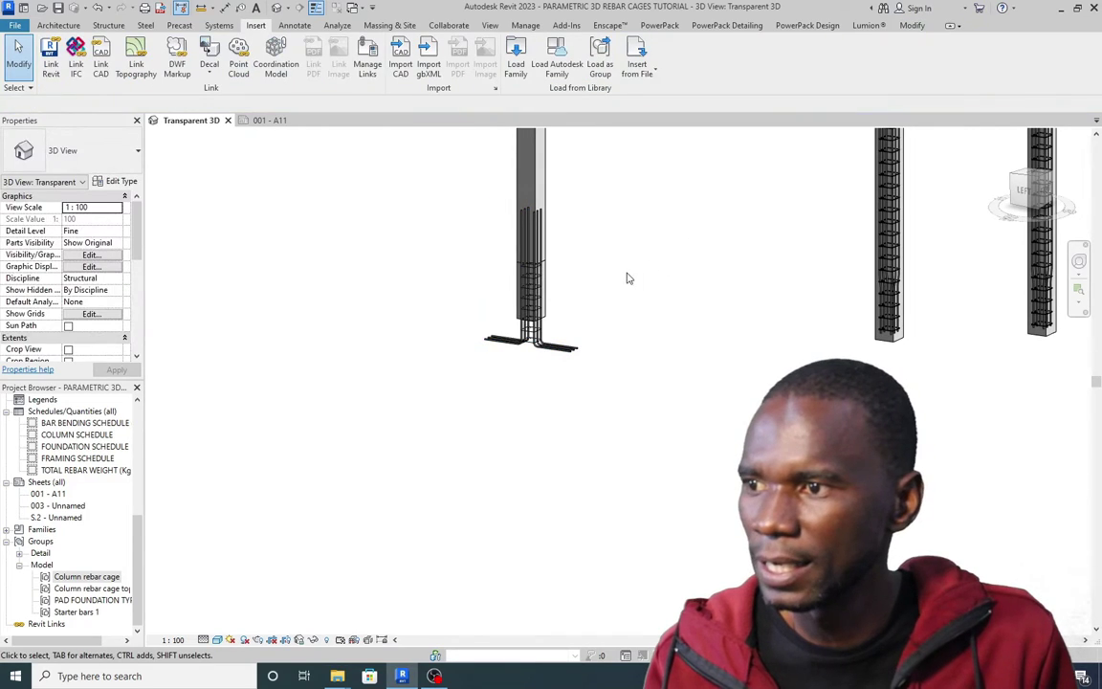
Start Propagate Rebar, aligned by host, from the short lower C1 column of the ungrouped starter bars
{"action": "scroll", "coordinate": [554, 286], "scroll_direction": "up", "scroll_amount": 2}
{"action": "left_click", "coordinate": [545, 287]}
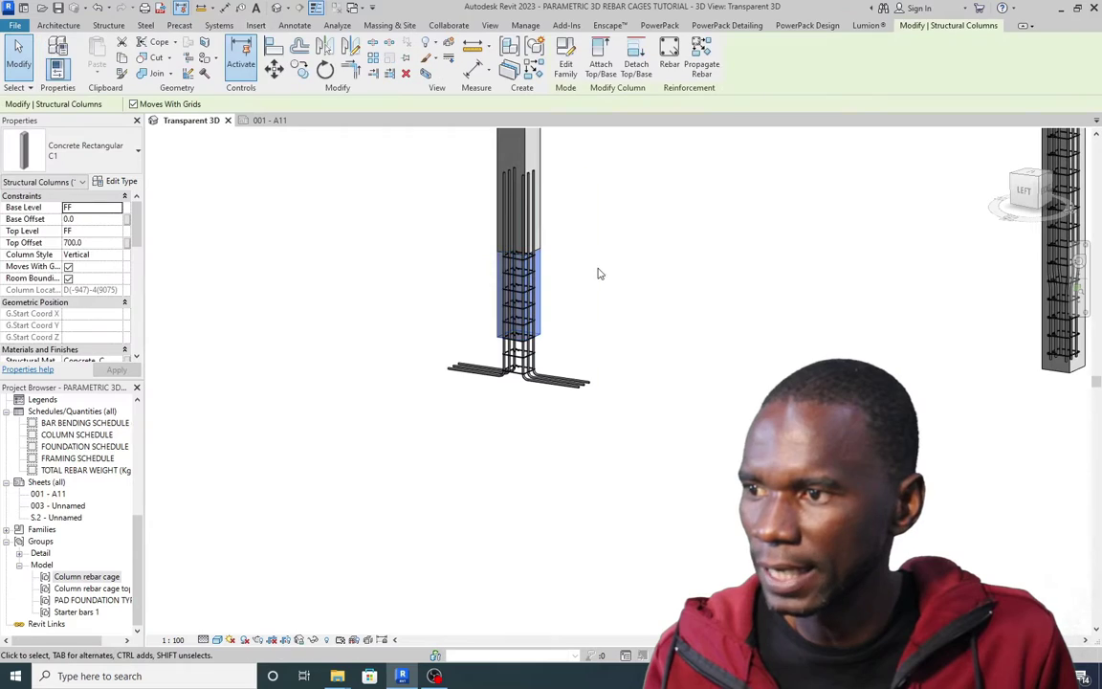
{"action": "left_click", "coordinate": [709, 58]}
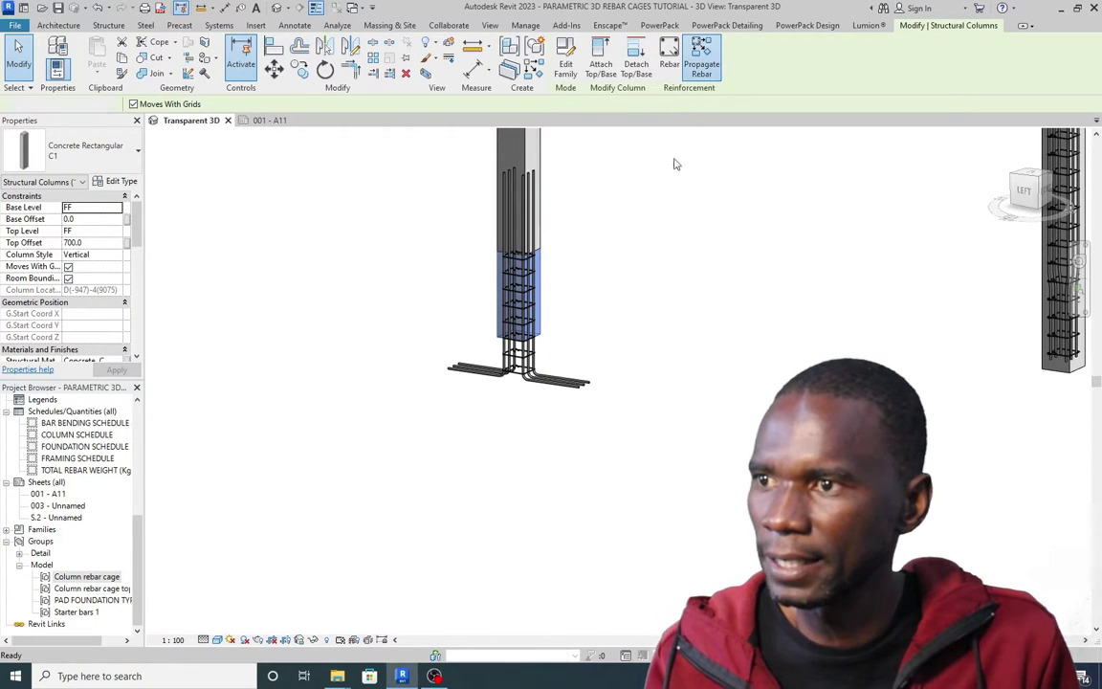
{"action": "scroll", "coordinate": [540, 278], "scroll_direction": "down", "scroll_amount": 5}
{"action": "scroll", "coordinate": [542, 306], "scroll_direction": "up", "scroll_amount": 6}
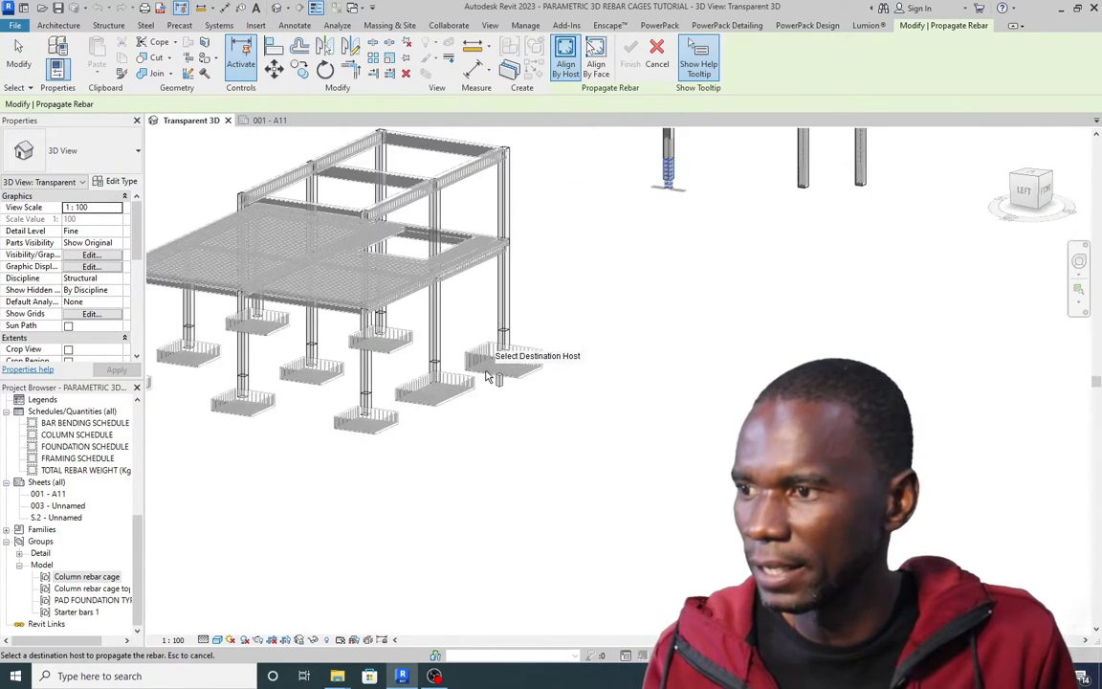
{"action": "left_click", "coordinate": [508, 289]}
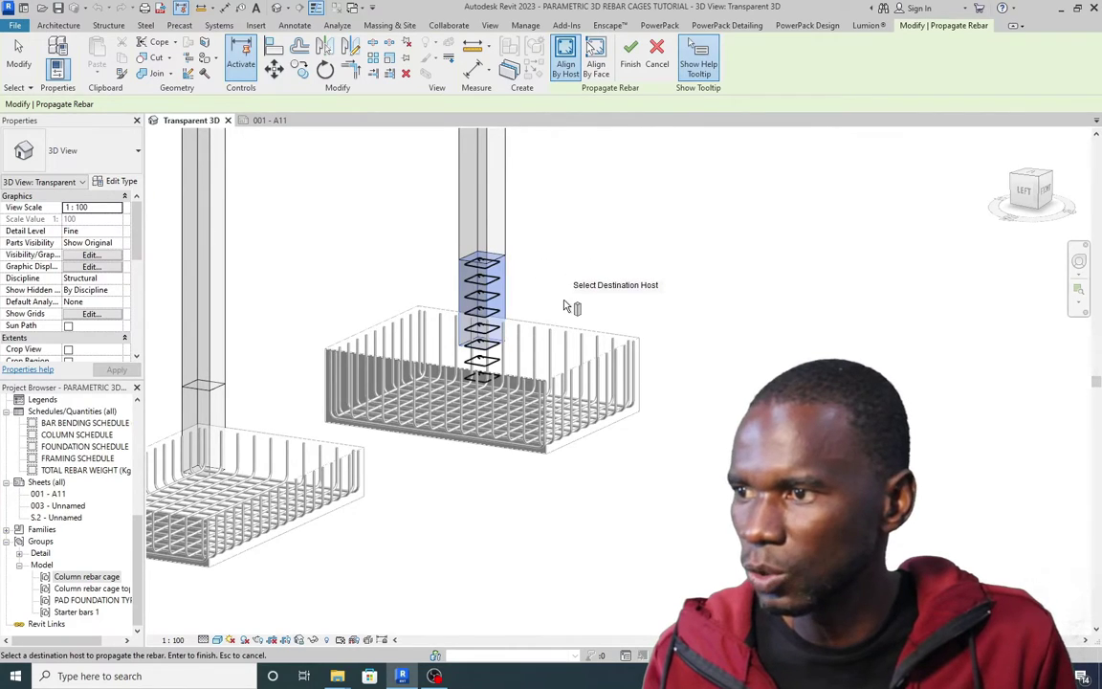
{"action": "scroll", "coordinate": [477, 364], "scroll_direction": "down", "scroll_amount": 5}
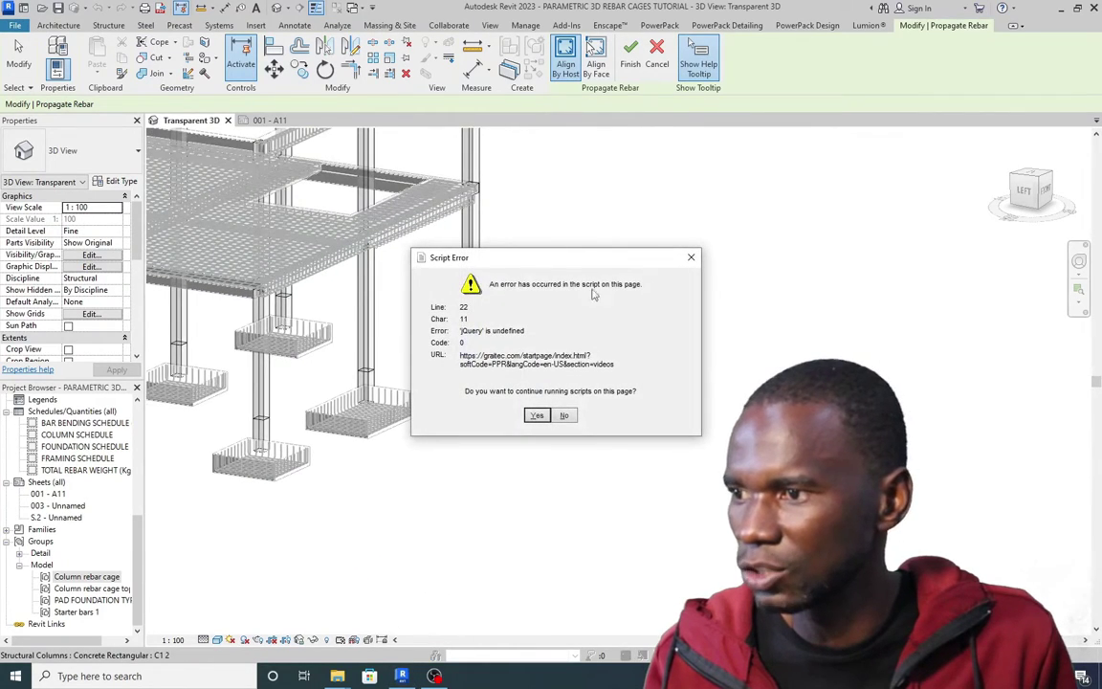
{"action": "left_click", "coordinate": [689, 258]}
{"action": "scroll", "coordinate": [381, 387], "scroll_direction": "up", "scroll_amount": 3}
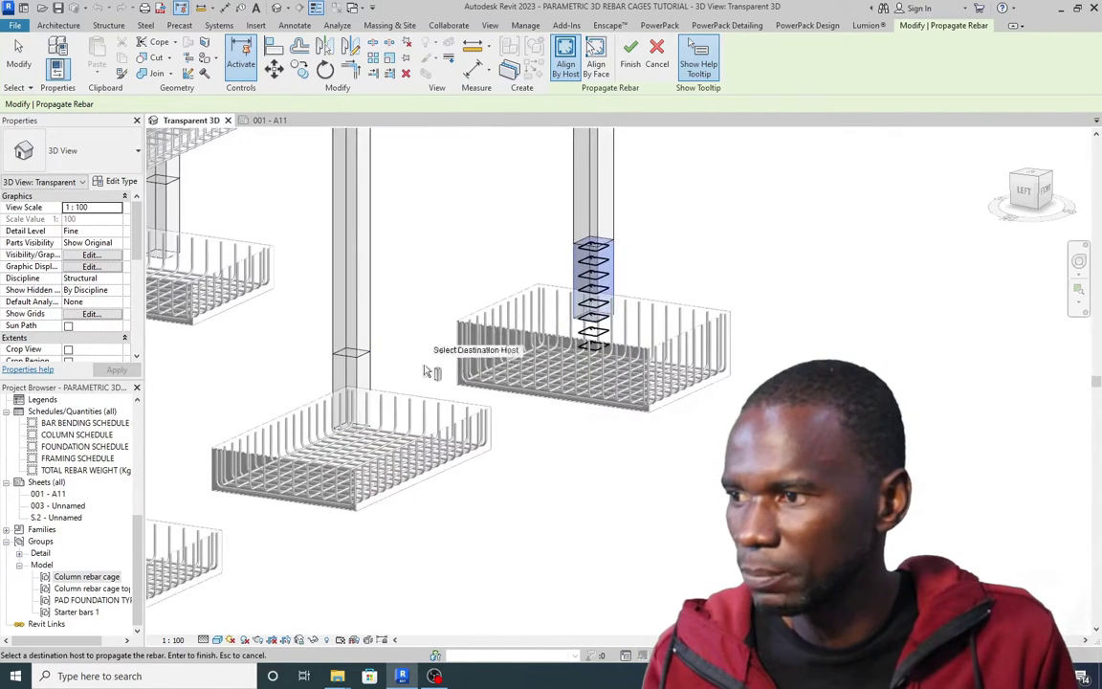
{"action": "scroll", "coordinate": [431, 358], "scroll_direction": "down", "scroll_amount": 4}
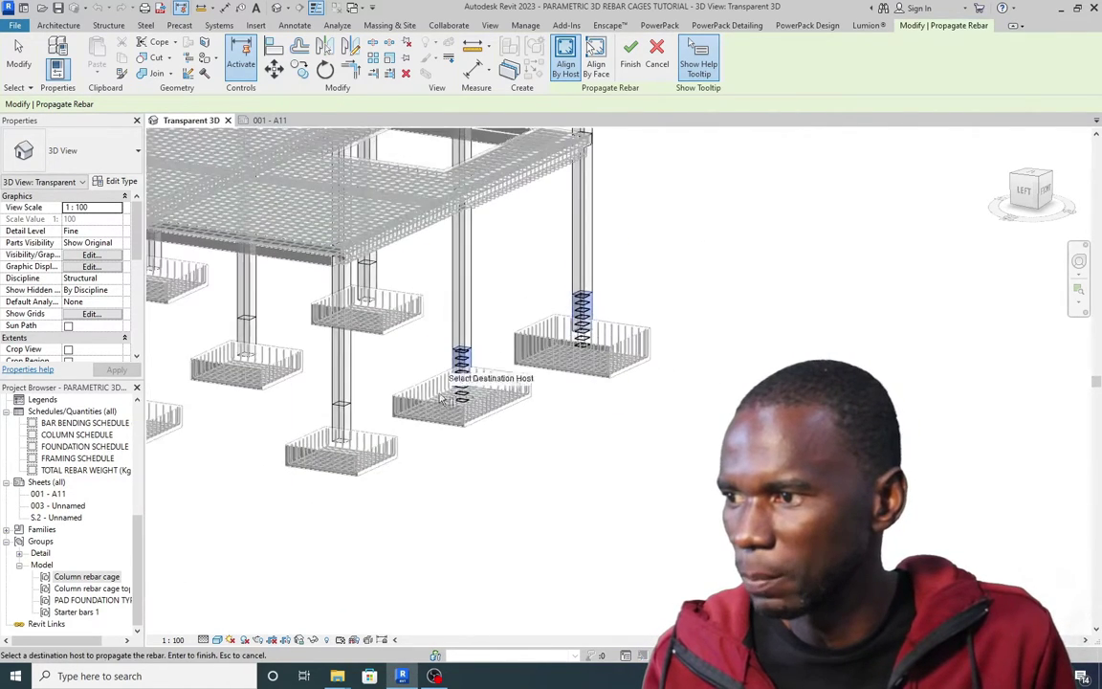
{"action": "scroll", "coordinate": [363, 418], "scroll_direction": "up", "scroll_amount": 3}
{"action": "scroll", "coordinate": [573, 321], "scroll_direction": "down", "scroll_amount": 3}
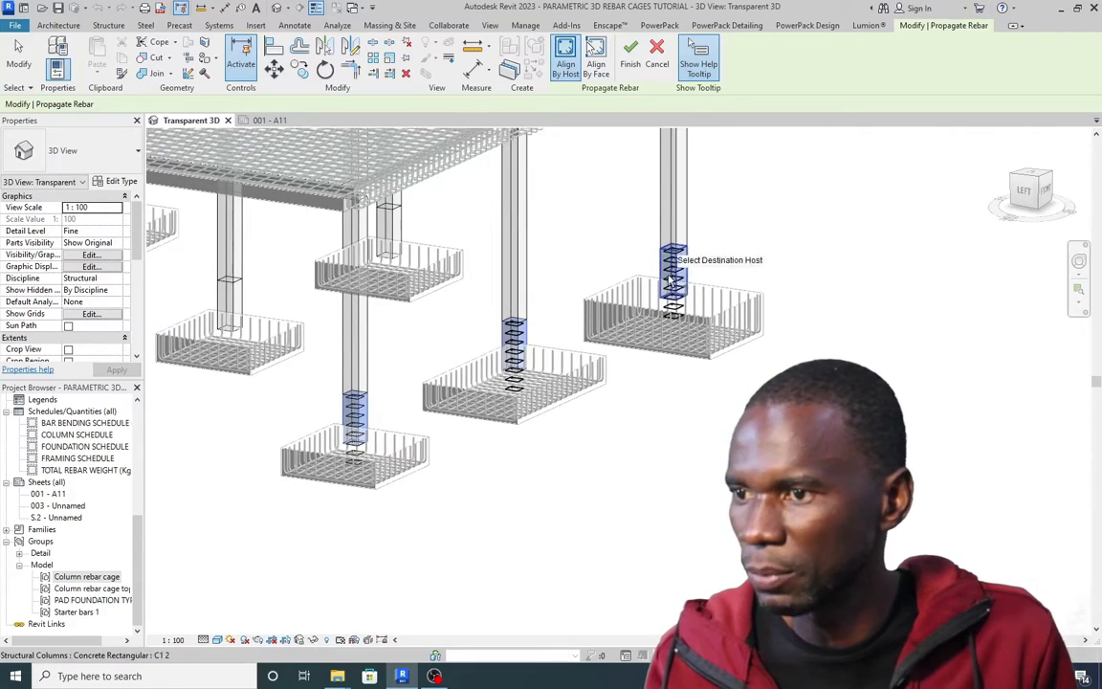
{"action": "scroll", "coordinate": [497, 405], "scroll_direction": "up", "scroll_amount": 1}
{"action": "scroll", "coordinate": [507, 382], "scroll_direction": "down", "scroll_amount": 4}
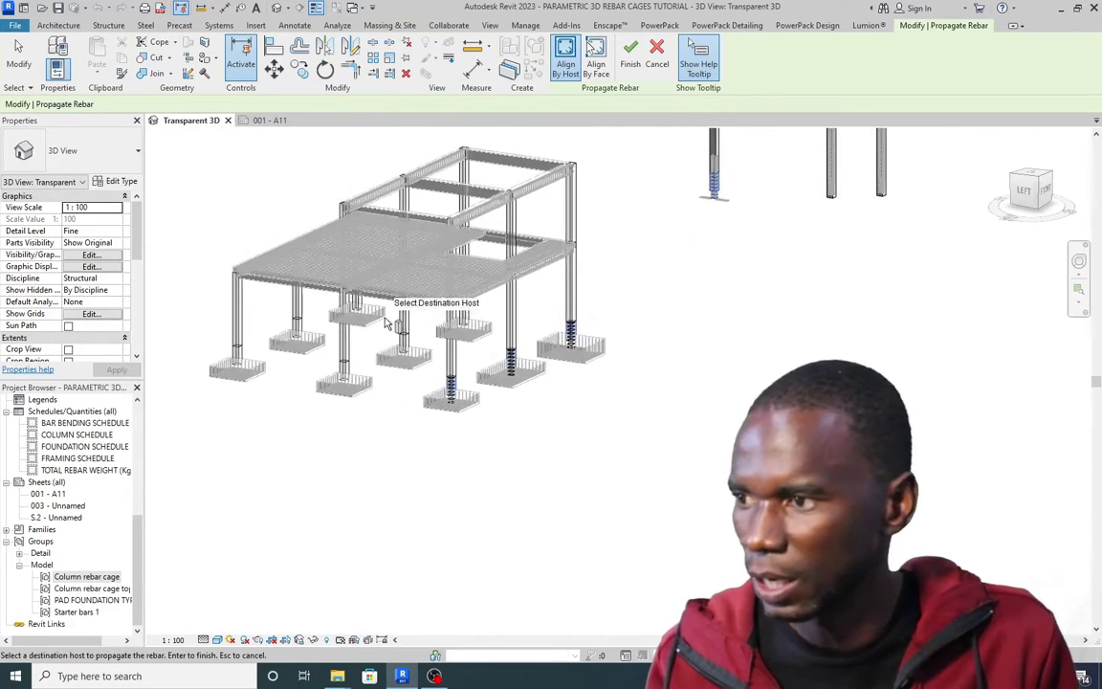
{"action": "scroll", "coordinate": [399, 305], "scroll_direction": "up", "scroll_amount": 5}
{"action": "scroll", "coordinate": [413, 365], "scroll_direction": "down", "scroll_amount": 4}
Add the short lower columns at the end of the building farthest from the cages as destination hosts for the starter rebar
{"action": "scroll", "coordinate": [278, 436], "scroll_direction": "up", "scroll_amount": 4}
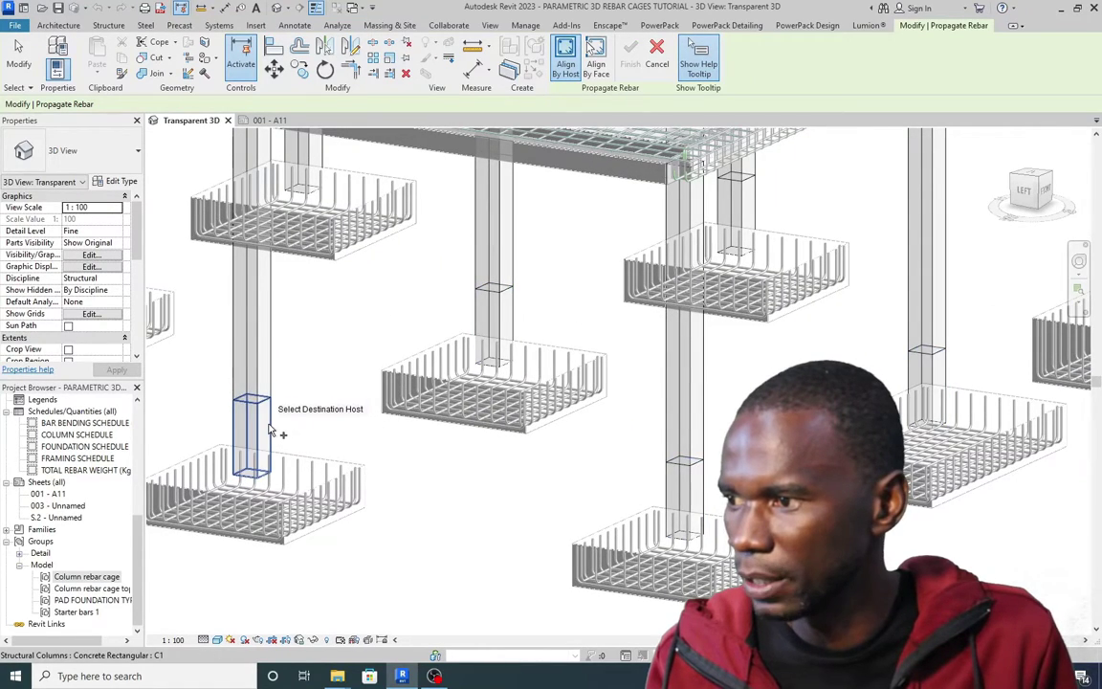
{"action": "scroll", "coordinate": [337, 387], "scroll_direction": "down", "scroll_amount": 2}
{"action": "left_click", "coordinate": [337, 387]}
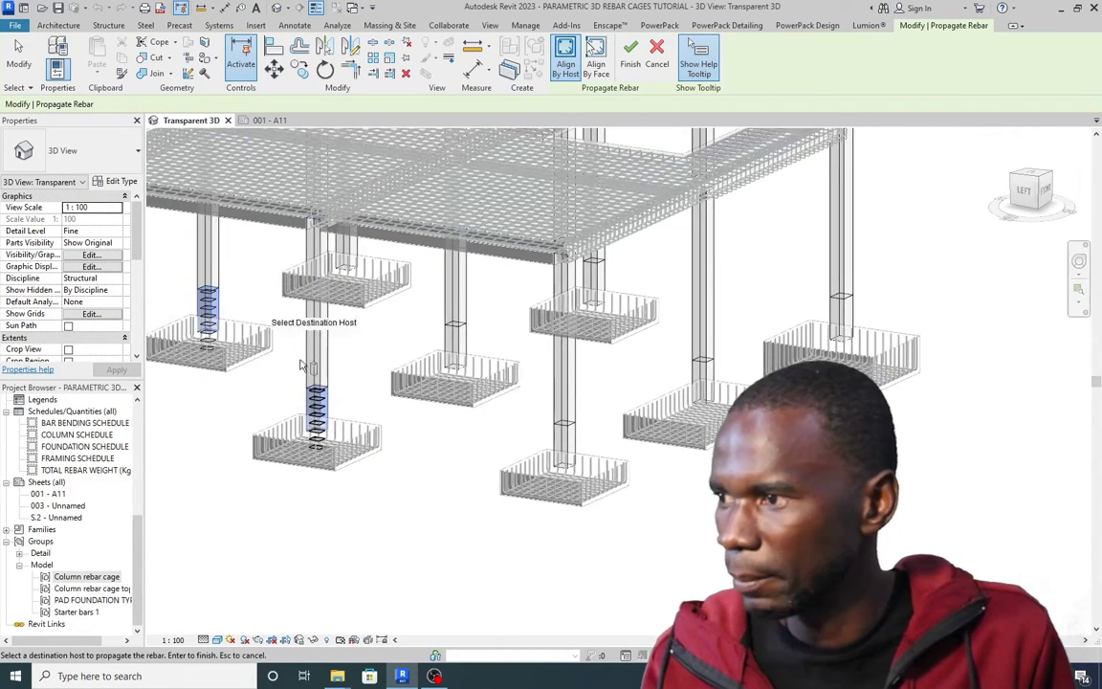
{"action": "scroll", "coordinate": [302, 366], "scroll_direction": "down", "scroll_amount": 3}
{"action": "scroll", "coordinate": [254, 419], "scroll_direction": "up", "scroll_amount": 4}
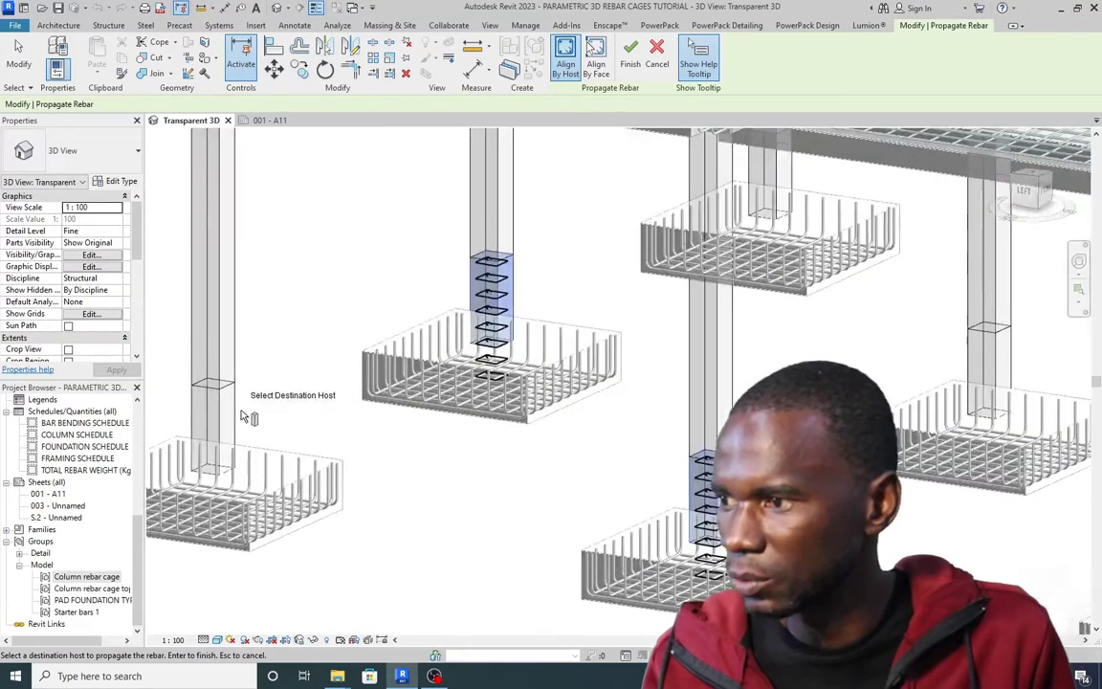
{"action": "scroll", "coordinate": [230, 416], "scroll_direction": "down", "scroll_amount": 5}
{"action": "scroll", "coordinate": [756, 383], "scroll_direction": "up", "scroll_amount": 6}
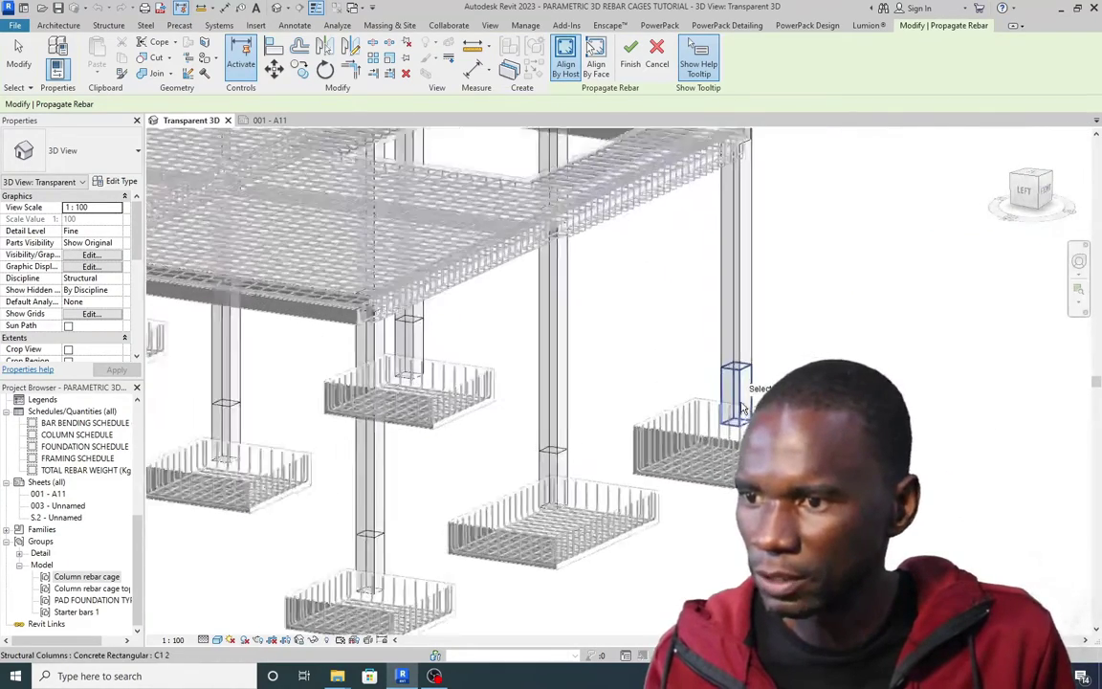
Add the short lower columns at the building end nearest the cages as destination hosts and finish the propagation
{"action": "left_click", "coordinate": [752, 388]}
{"action": "left_click", "coordinate": [536, 478]}
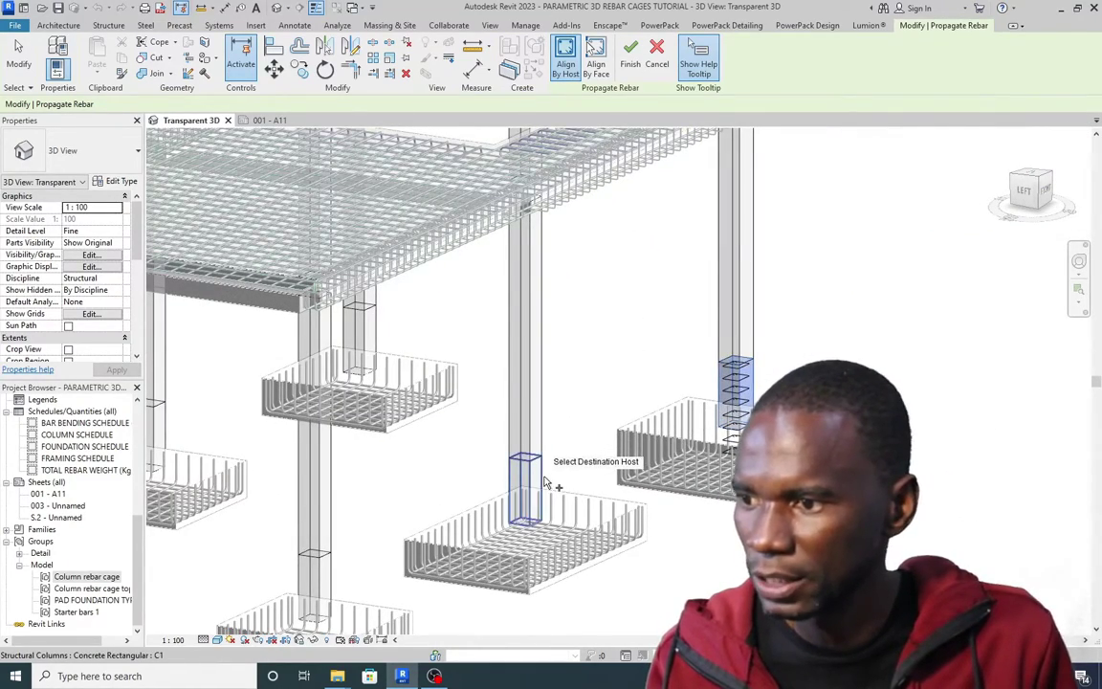
{"action": "left_click", "coordinate": [311, 522]}
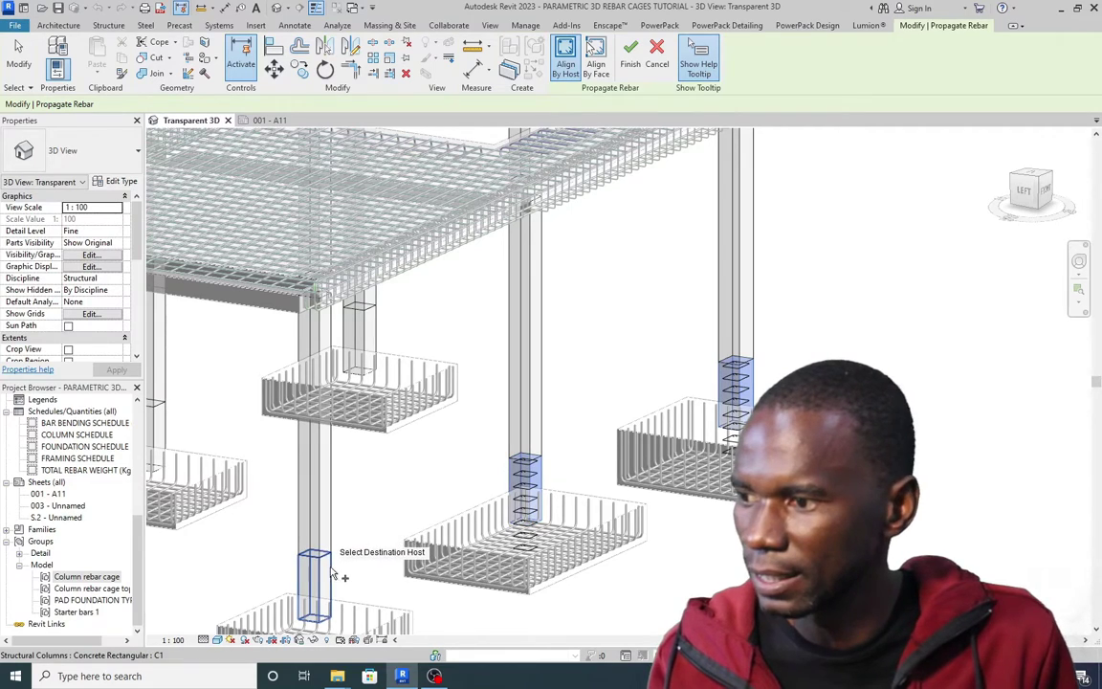
{"action": "left_click", "coordinate": [369, 335]}
{"action": "scroll", "coordinate": [519, 421], "scroll_direction": "down", "scroll_amount": 3}
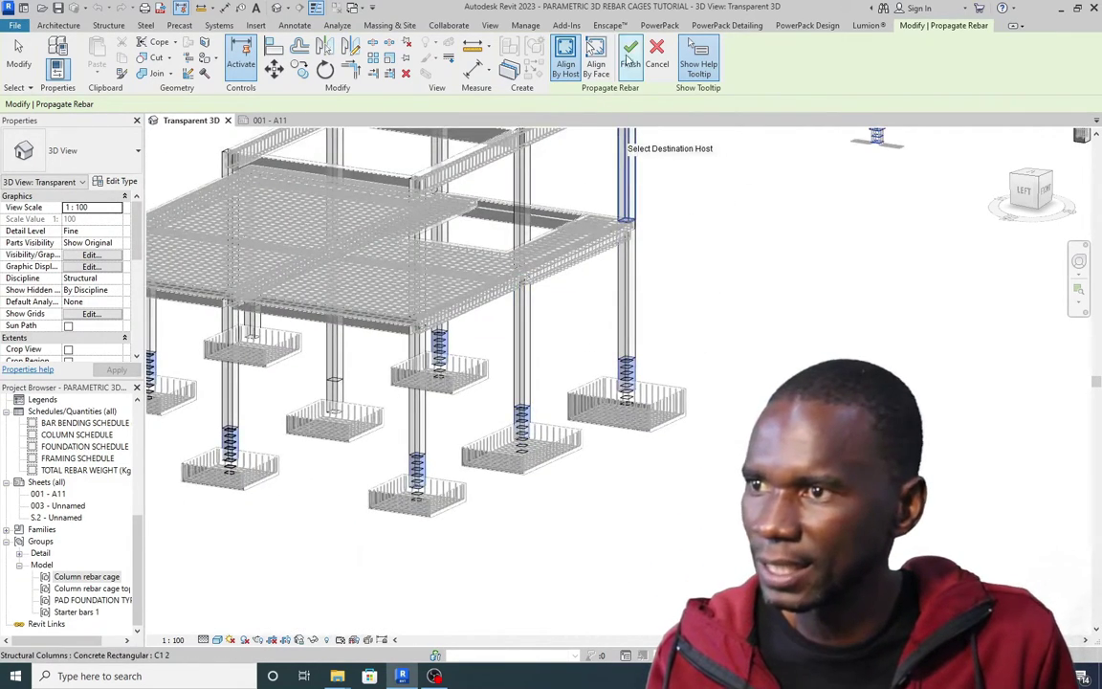
{"action": "key", "text": "Return"}
Start Propagate Rebar, aligned by host, from the tall upper C1 column of the ungrouped starter bars
{"action": "scroll", "coordinate": [745, 203], "scroll_direction": "down", "scroll_amount": 3}
{"action": "scroll", "coordinate": [744, 203], "scroll_direction": "up", "scroll_amount": 8}
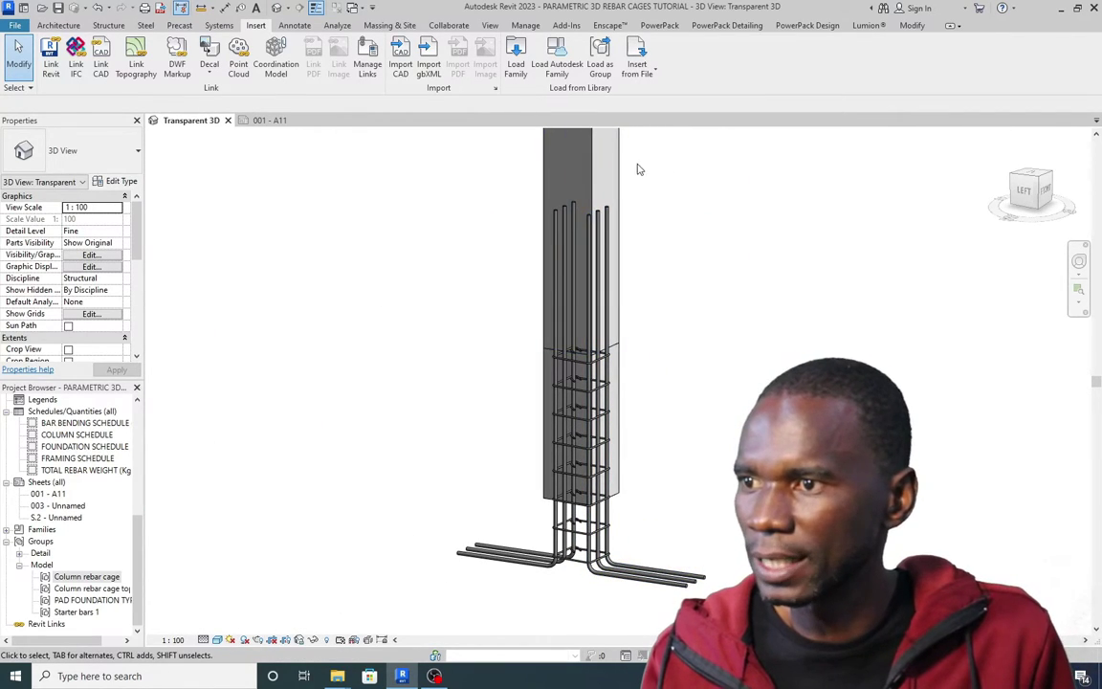
{"action": "left_click", "coordinate": [613, 158]}
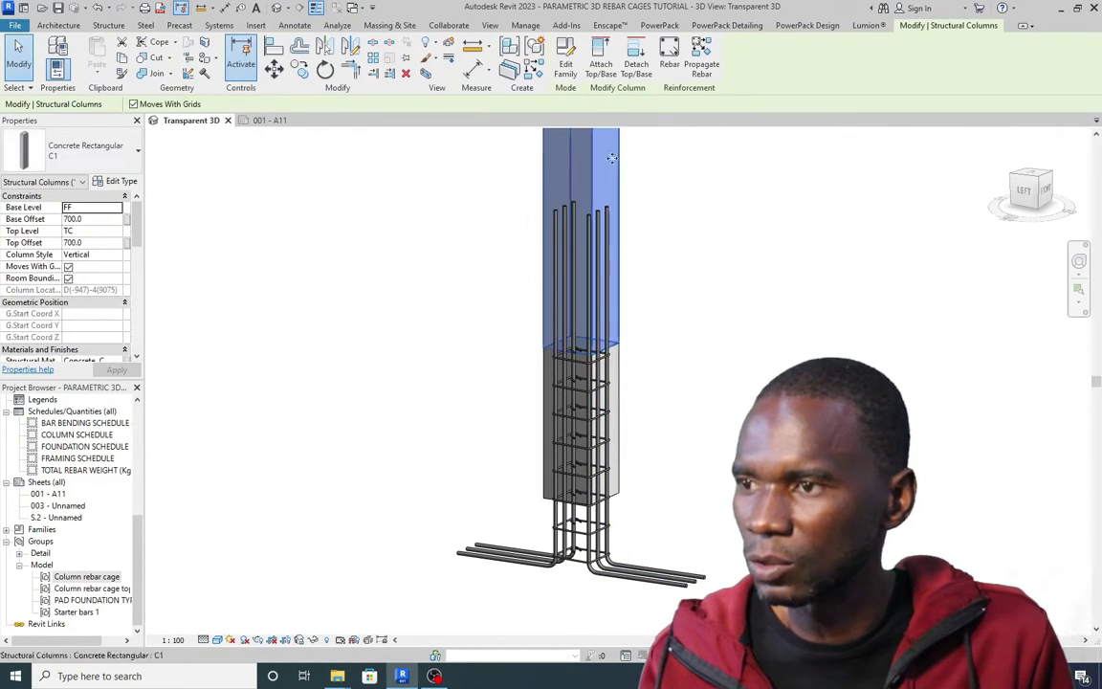
{"action": "left_click", "coordinate": [701, 60]}
{"action": "scroll", "coordinate": [564, 259], "scroll_direction": "down", "scroll_amount": 8}
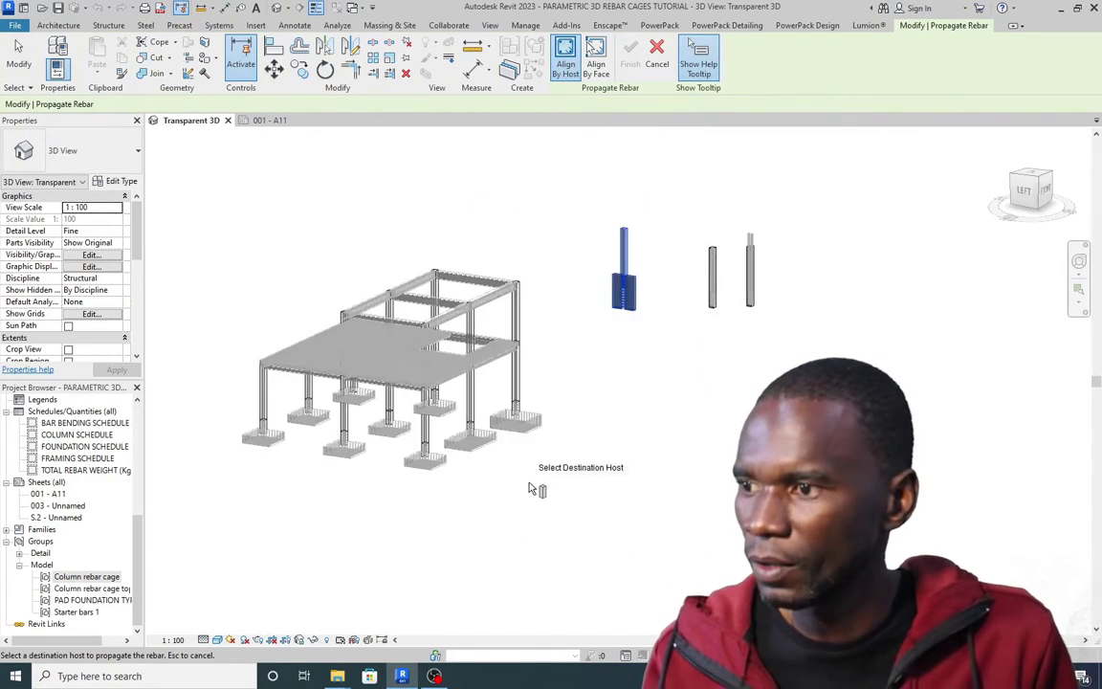
{"action": "scroll", "coordinate": [529, 488], "scroll_direction": "up", "scroll_amount": 8}
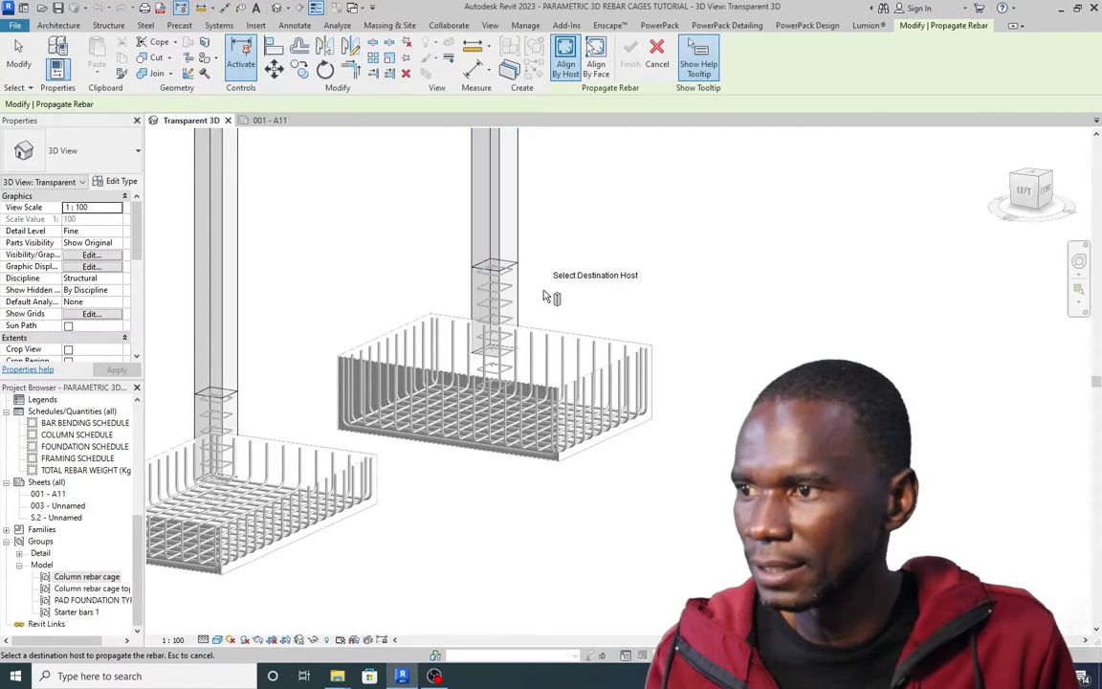
Add the three ground-floor columns along the building end nearest the cages as destination hosts for the starter rebar
{"action": "scroll", "coordinate": [525, 208], "scroll_direction": "down", "scroll_amount": 3}
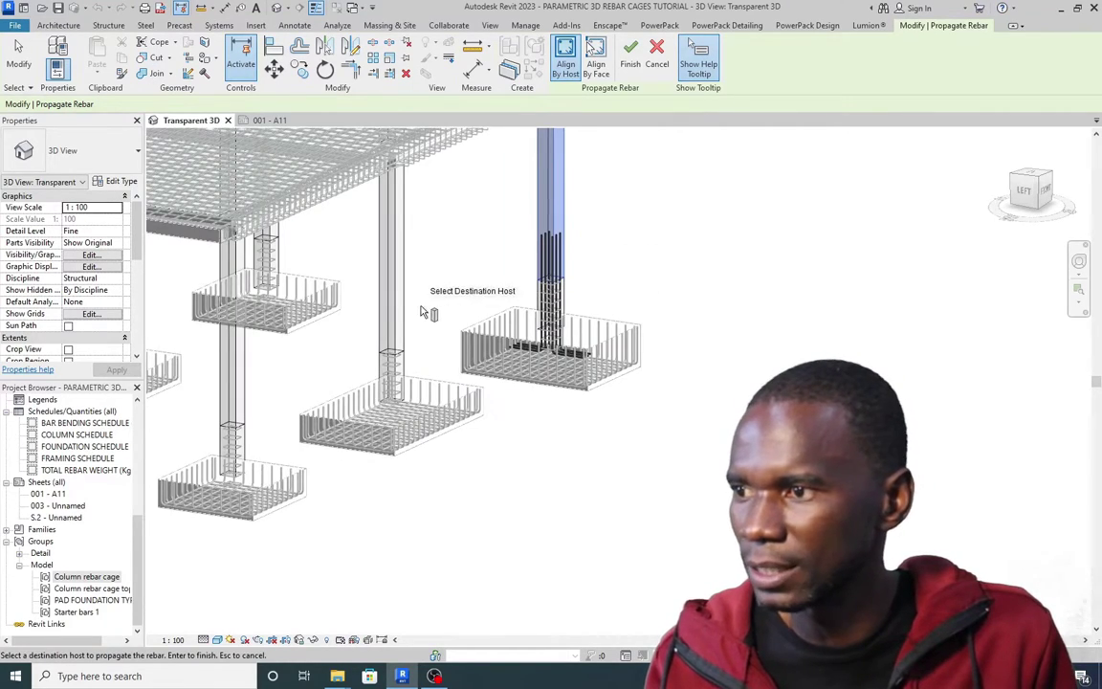
{"action": "left_click", "coordinate": [393, 277]}
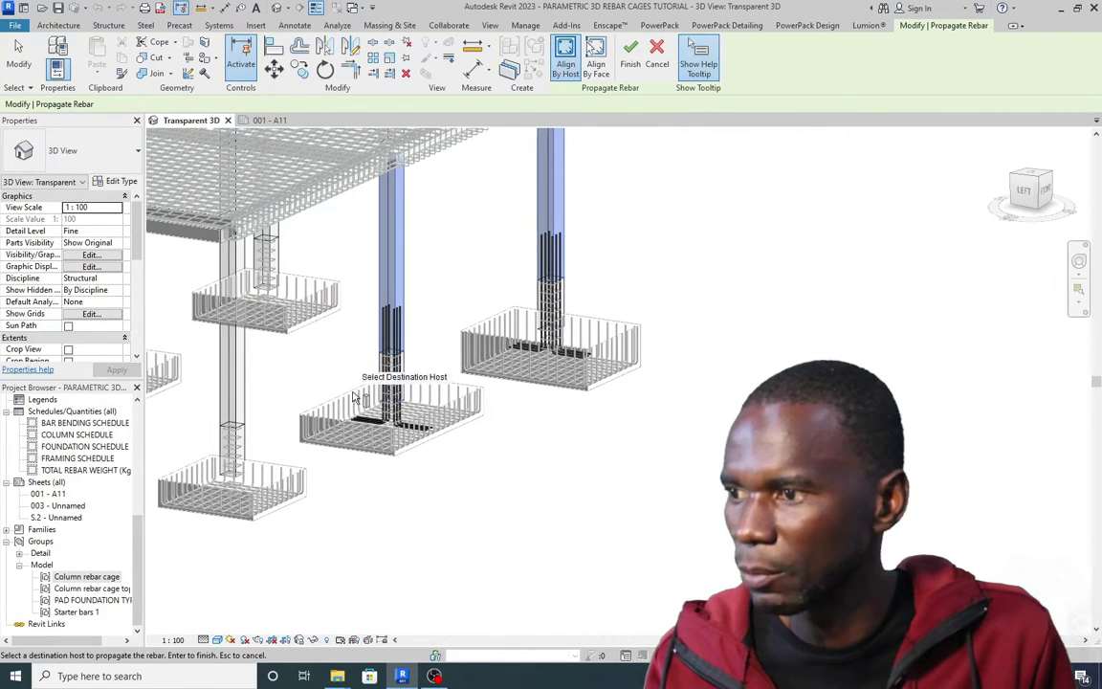
{"action": "left_click", "coordinate": [246, 383]}
{"action": "scroll", "coordinate": [574, 340], "scroll_direction": "down", "scroll_amount": 3}
{"action": "scroll", "coordinate": [423, 345], "scroll_direction": "down", "scroll_amount": 2}
{"action": "scroll", "coordinate": [405, 337], "scroll_direction": "up", "scroll_amount": 3}
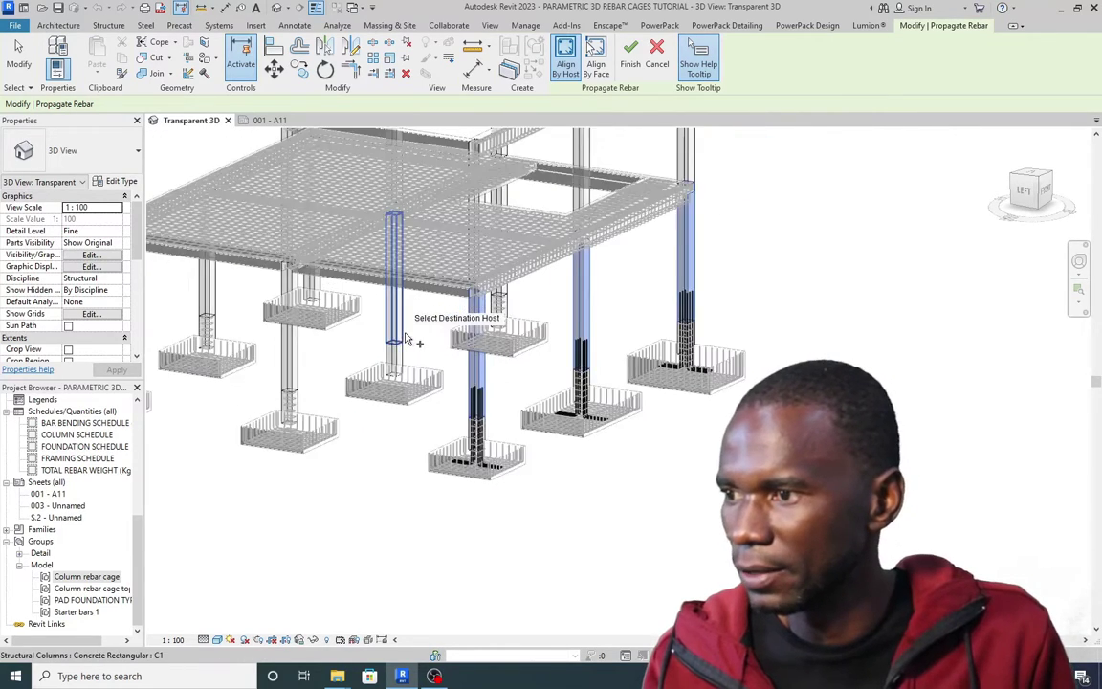
Add the ground-floor columns in the middle and rear of the building as further destination hosts
{"action": "left_click", "coordinate": [405, 337]}
{"action": "scroll", "coordinate": [421, 325], "scroll_direction": "up", "scroll_amount": 2}
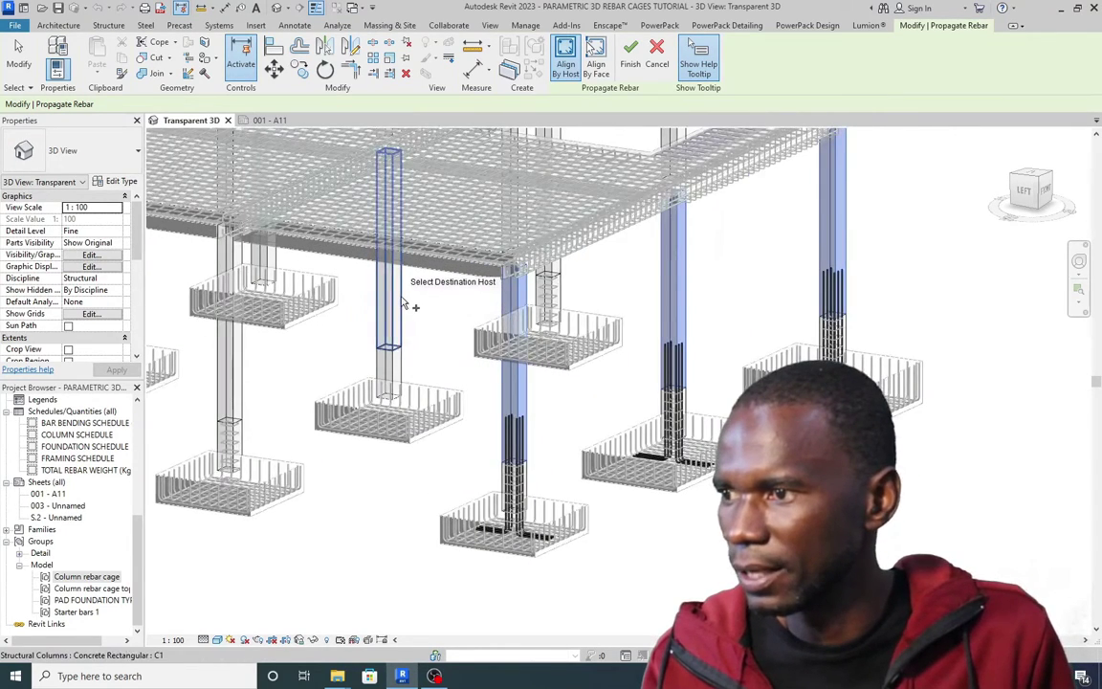
{"action": "left_click", "coordinate": [247, 373]}
{"action": "scroll", "coordinate": [368, 374], "scroll_direction": "down", "scroll_amount": 1}
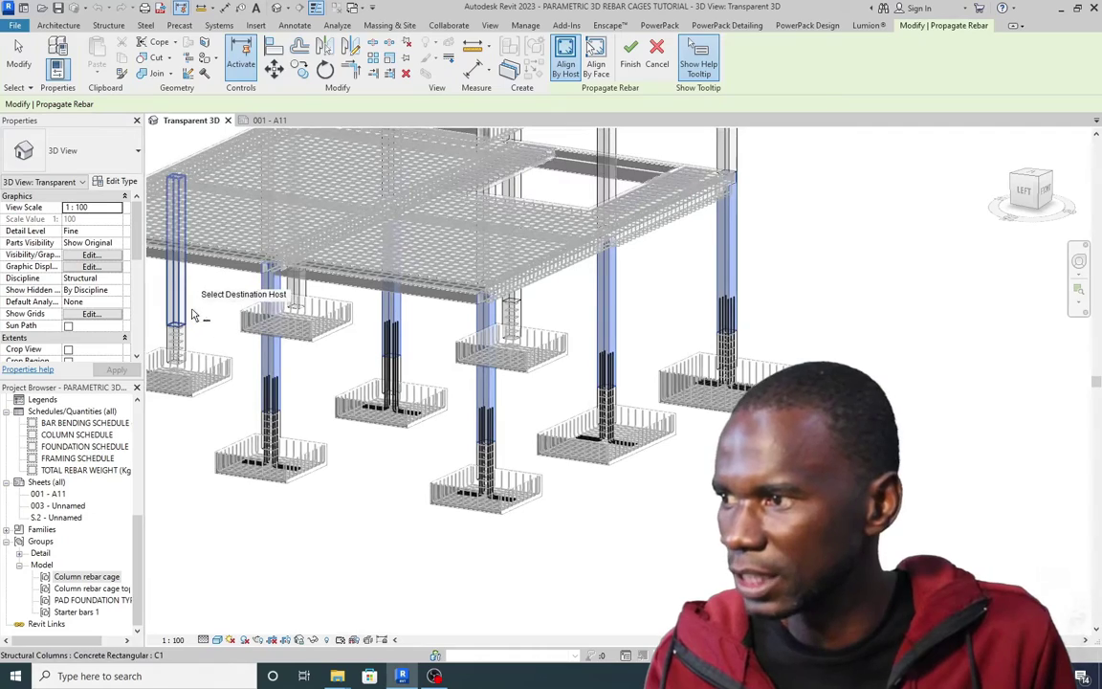
{"action": "left_click", "coordinate": [192, 315]}
{"action": "scroll", "coordinate": [320, 359], "scroll_direction": "down", "scroll_amount": 3}
Add the ground-floor corner column farthest from the cages as a destination host and finish the propagation
{"action": "scroll", "coordinate": [247, 358], "scroll_direction": "up", "scroll_amount": 4}
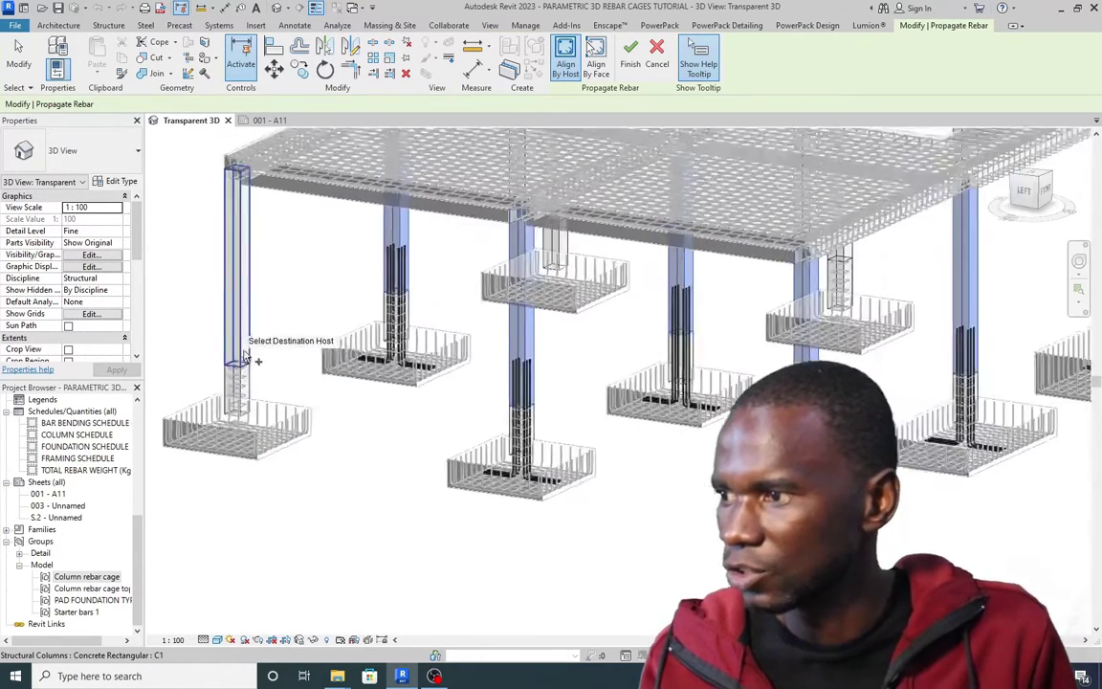
{"action": "scroll", "coordinate": [244, 356], "scroll_direction": "up", "scroll_amount": 1}
{"action": "left_click", "coordinate": [239, 316]}
{"action": "scroll", "coordinate": [240, 387], "scroll_direction": "down", "scroll_amount": 3}
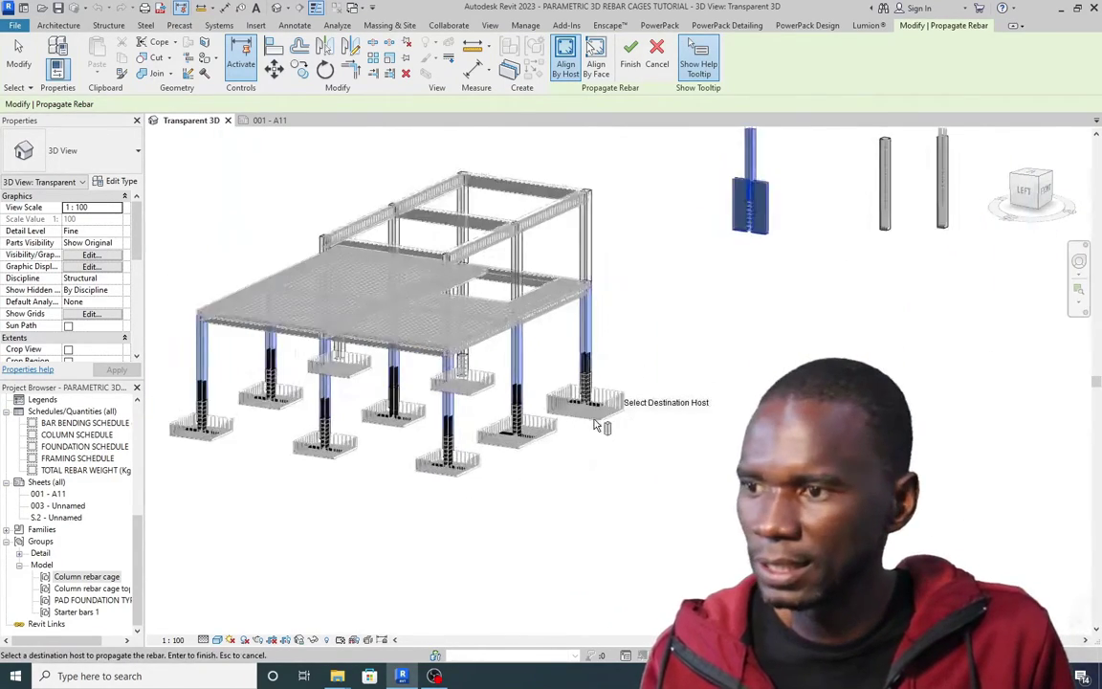
{"action": "scroll", "coordinate": [593, 424], "scroll_direction": "up", "scroll_amount": 5}
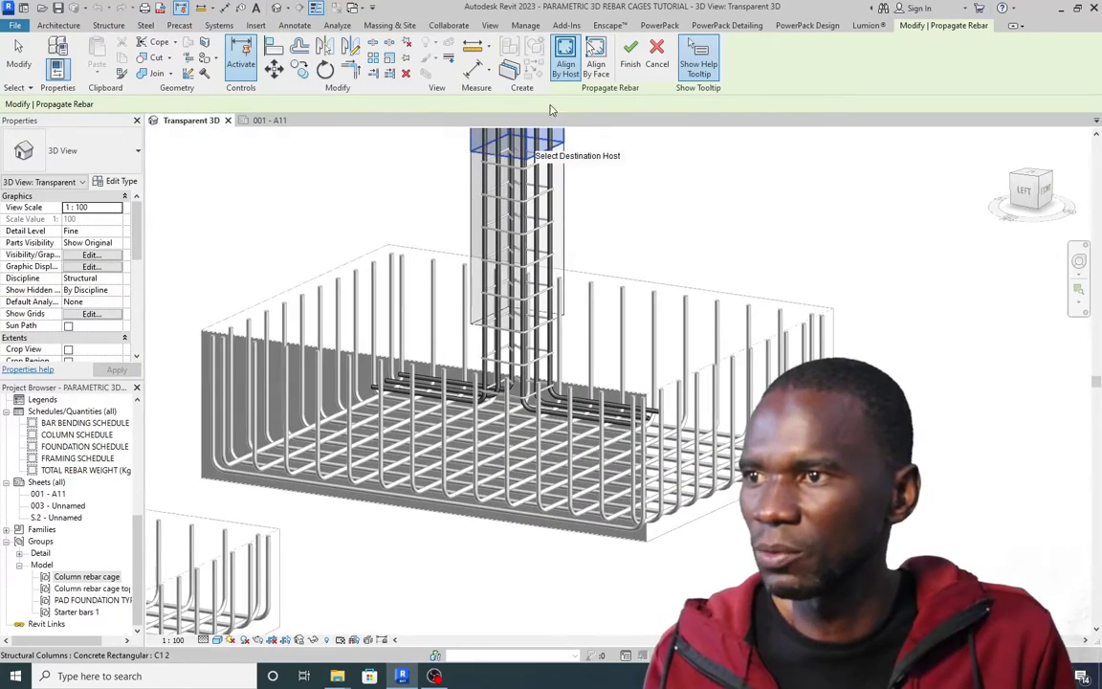
{"action": "left_click", "coordinate": [628, 57]}
Delete the source starter bars cage with its columns and foundation beside the building
{"action": "scroll", "coordinate": [644, 332], "scroll_direction": "down", "scroll_amount": 5}
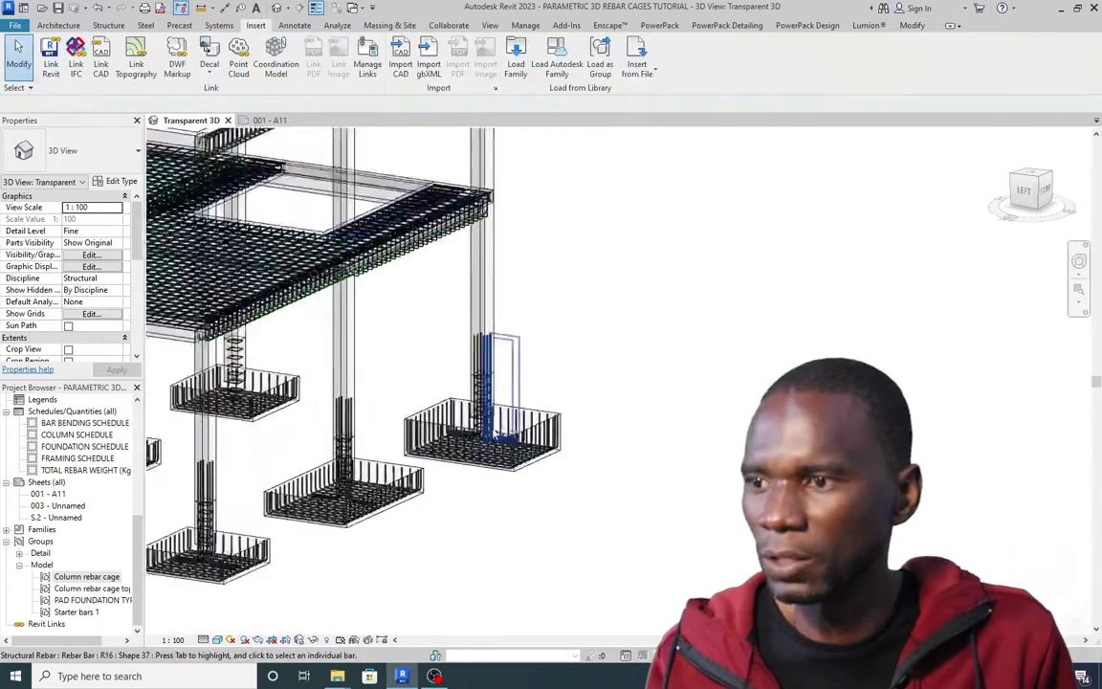
{"action": "scroll", "coordinate": [644, 332], "scroll_direction": "down", "scroll_amount": 3}
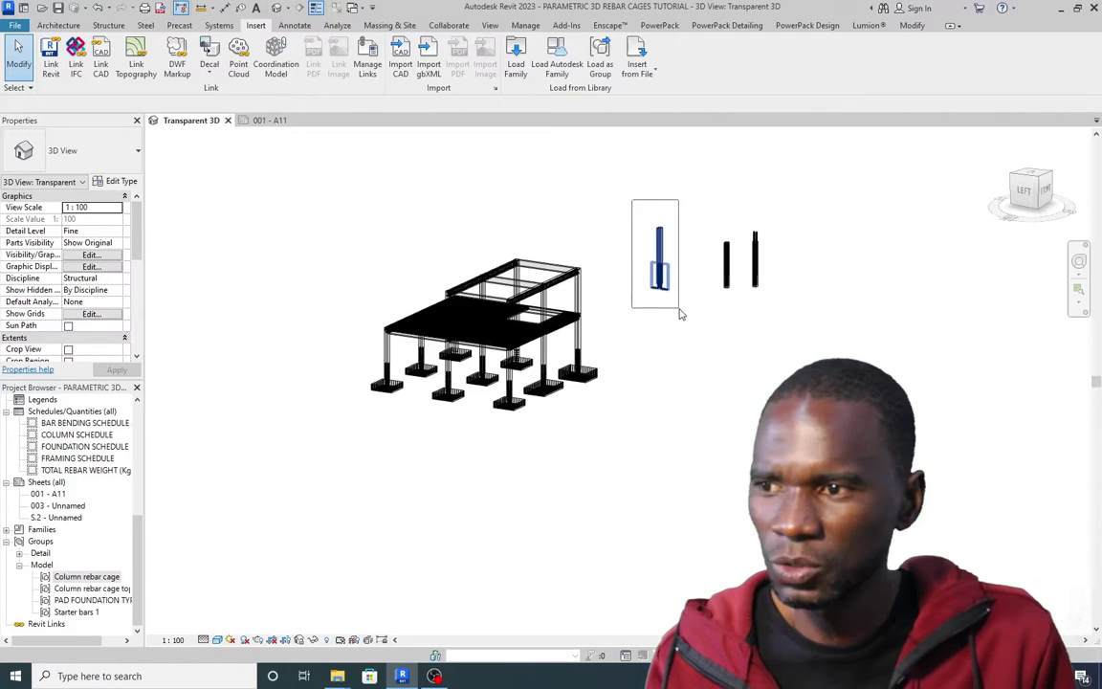
{"action": "left_click_drag", "start_coordinate": [680, 314], "coordinate": [682, 316]}
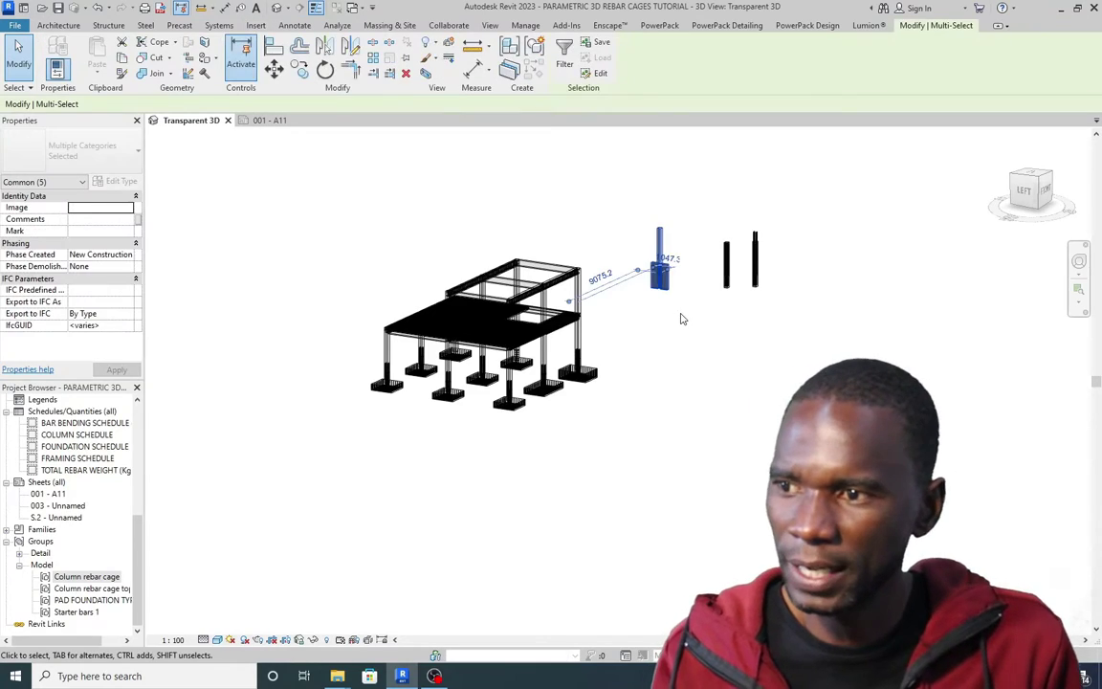
{"action": "left_click", "coordinate": [406, 74]}
Ungroup the placed Column rebar cage model group, the one with projecting top bars, and clear the selection
{"action": "scroll", "coordinate": [738, 290], "scroll_direction": "up", "scroll_amount": 2}
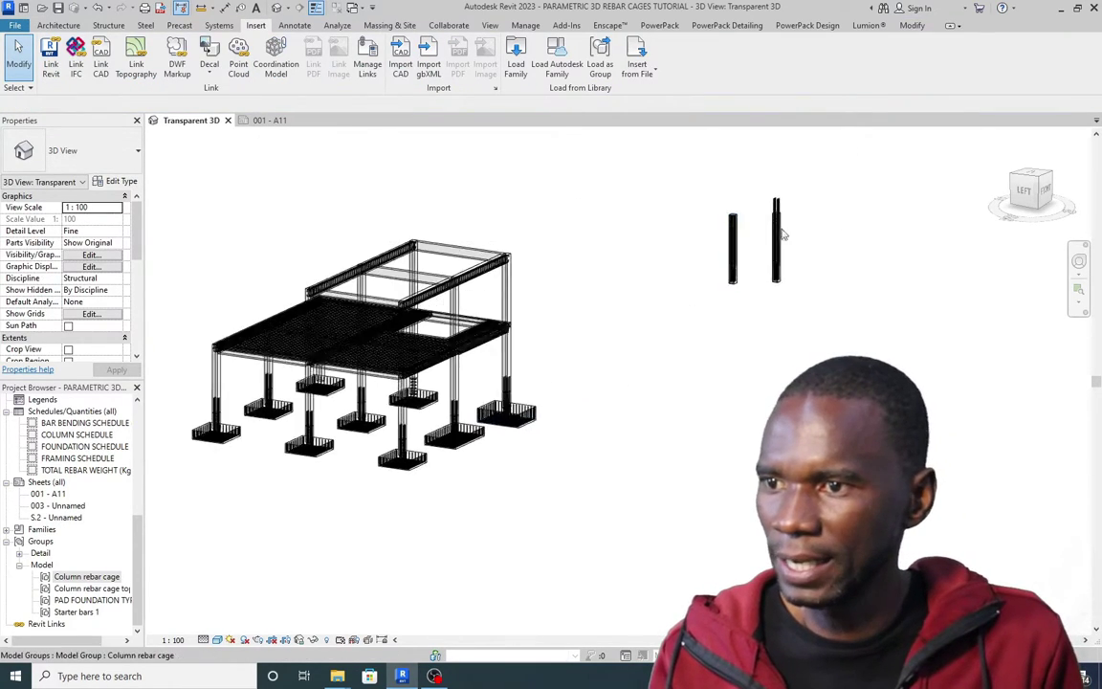
{"action": "scroll", "coordinate": [783, 234], "scroll_direction": "up", "scroll_amount": 3}
{"action": "scroll", "coordinate": [659, 288], "scroll_direction": "down", "scroll_amount": 2}
{"action": "scroll", "coordinate": [667, 300], "scroll_direction": "up", "scroll_amount": 2}
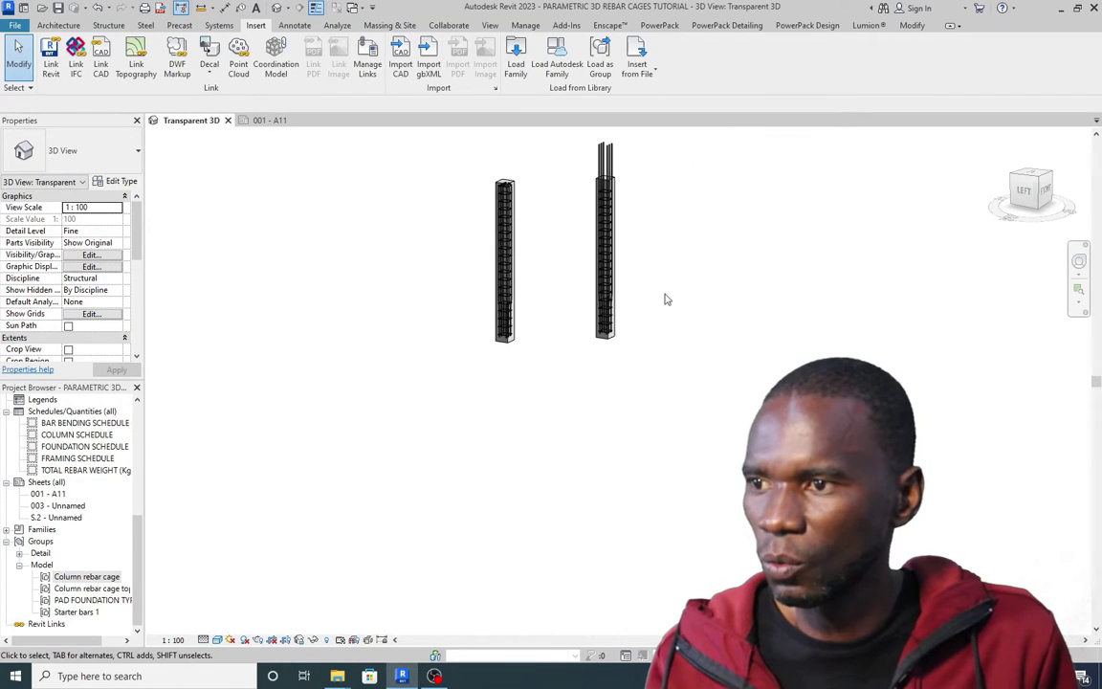
{"action": "scroll", "coordinate": [630, 295], "scroll_direction": "up", "scroll_amount": 2}
{"action": "scroll", "coordinate": [526, 191], "scroll_direction": "down", "scroll_amount": 1}
{"action": "scroll", "coordinate": [468, 155], "scroll_direction": "up", "scroll_amount": 2}
{"action": "scroll", "coordinate": [464, 311], "scroll_direction": "down", "scroll_amount": 1}
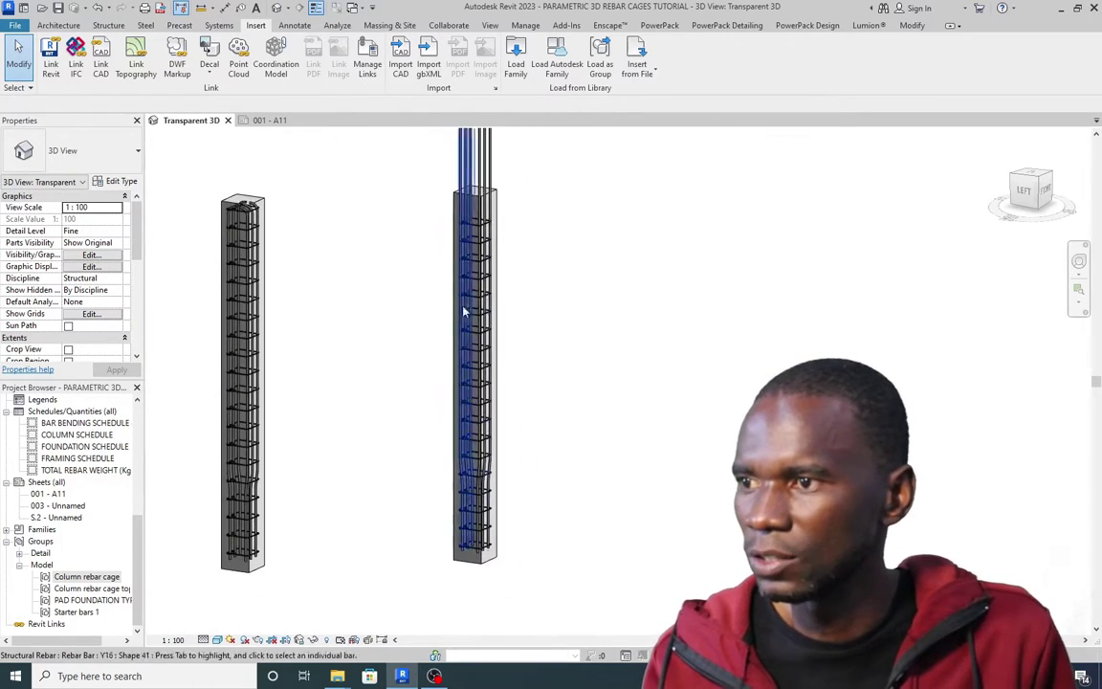
{"action": "scroll", "coordinate": [469, 311], "scroll_direction": "up", "scroll_amount": 2}
{"action": "scroll", "coordinate": [572, 311], "scroll_direction": "down", "scroll_amount": 1}
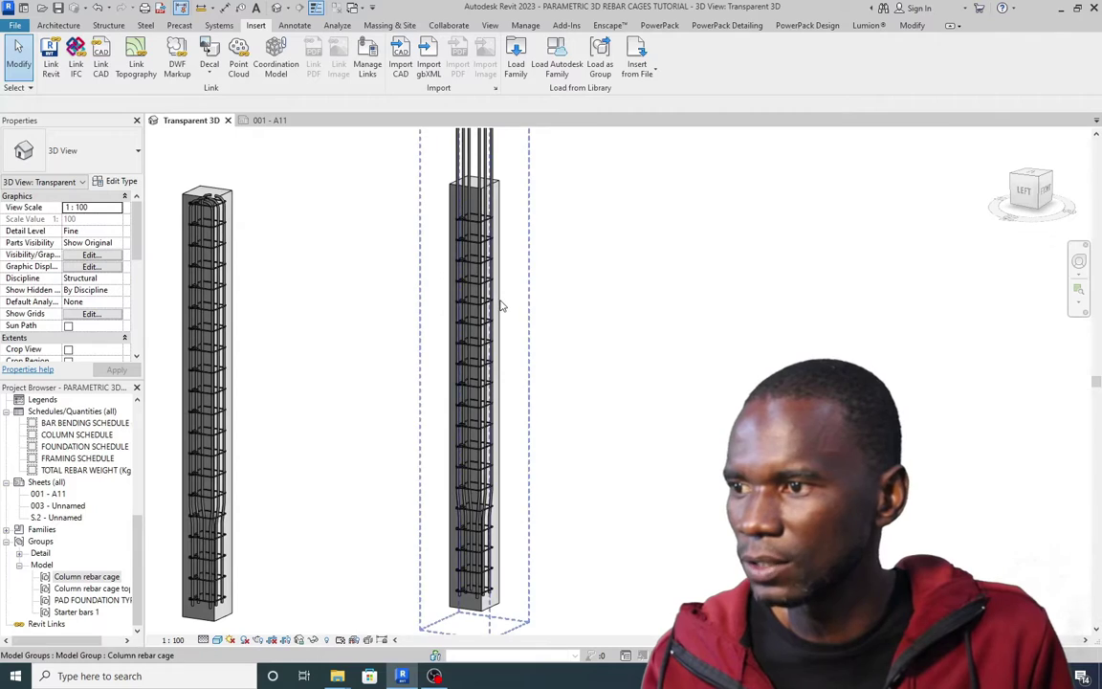
{"action": "left_click", "coordinate": [527, 304]}
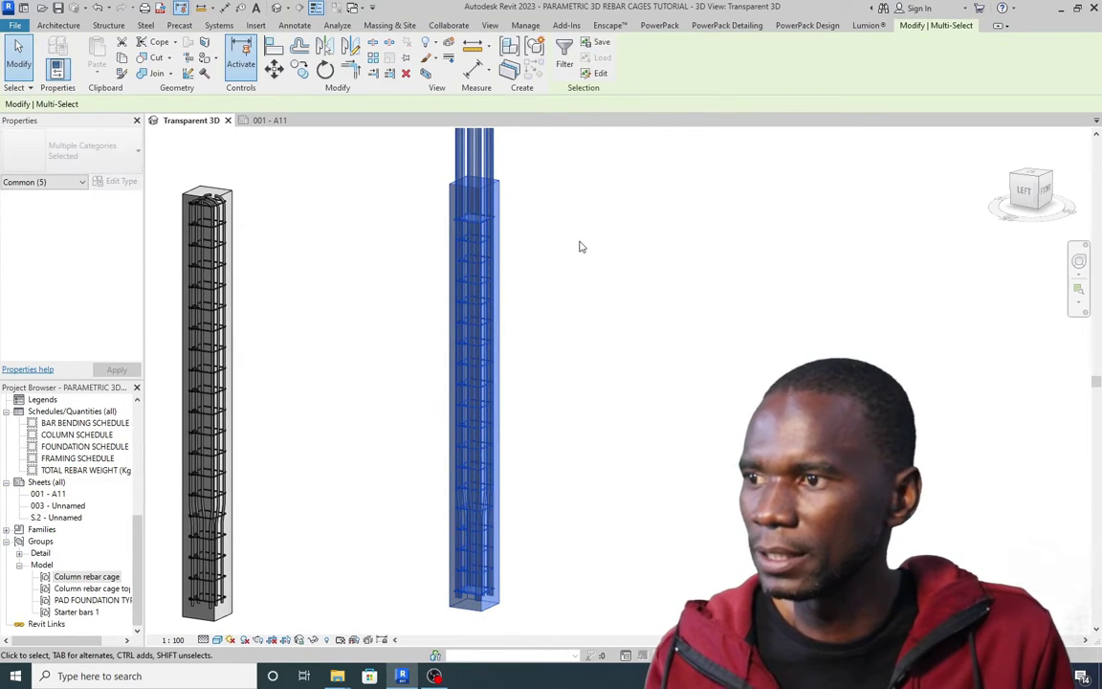
{"action": "left_click", "coordinate": [535, 171]}
Start Propagate Rebar, aligned by host, from the C1 column of the ungrouped column rebar cage
{"action": "left_click", "coordinate": [504, 187]}
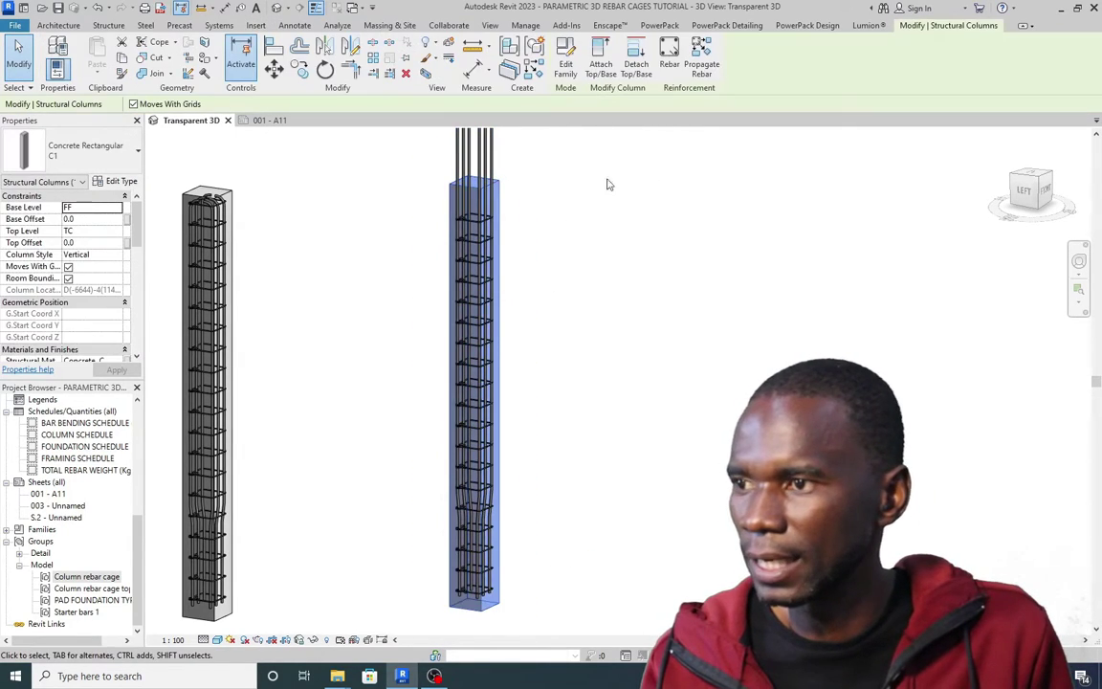
{"action": "left_click", "coordinate": [701, 58]}
{"action": "scroll", "coordinate": [622, 249], "scroll_direction": "down", "scroll_amount": 6}
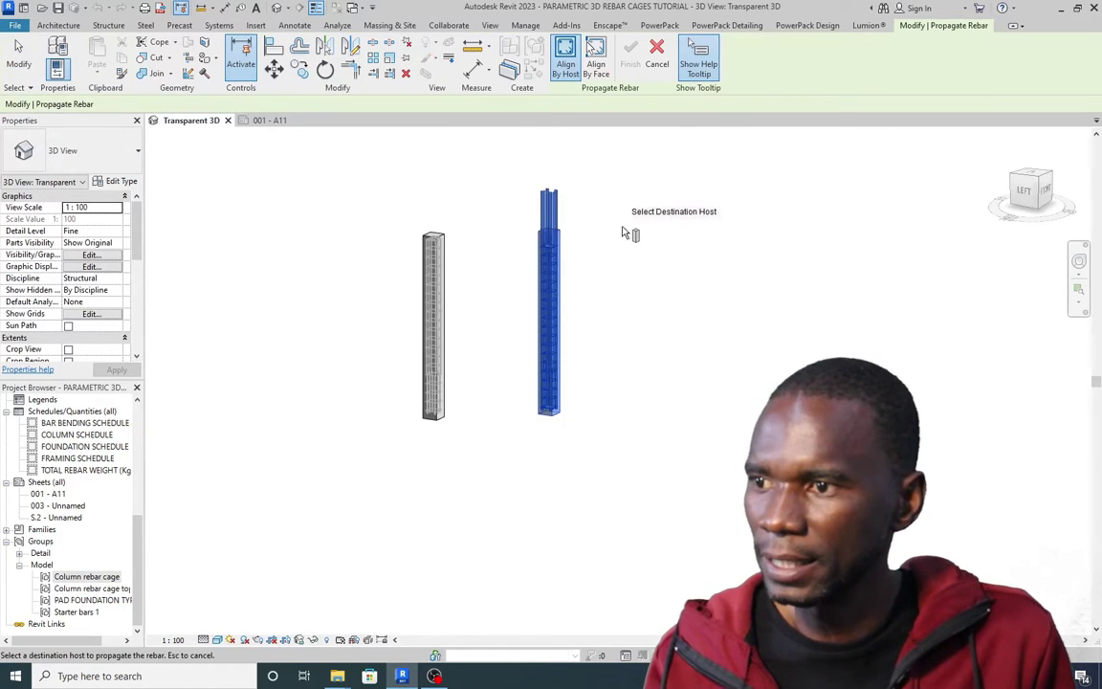
{"action": "scroll", "coordinate": [515, 277], "scroll_direction": "up", "scroll_amount": 8}
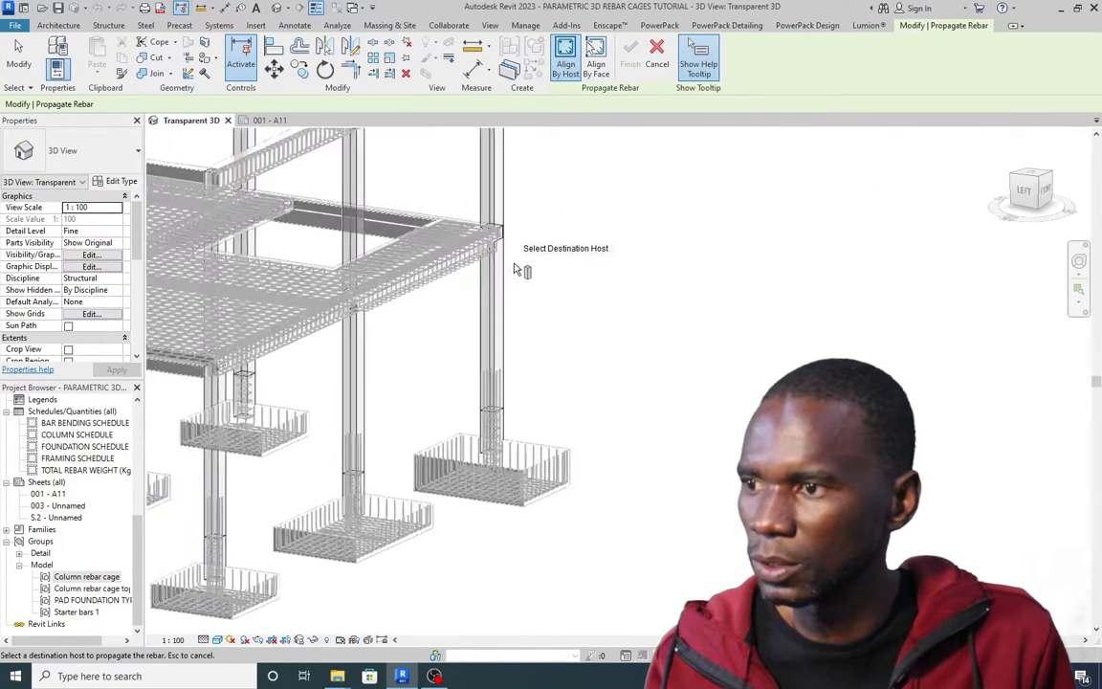
Add three ground-floor columns that continue above the slab as destination hosts for the column rebar and finish the propagation
{"action": "left_click", "coordinate": [500, 274]}
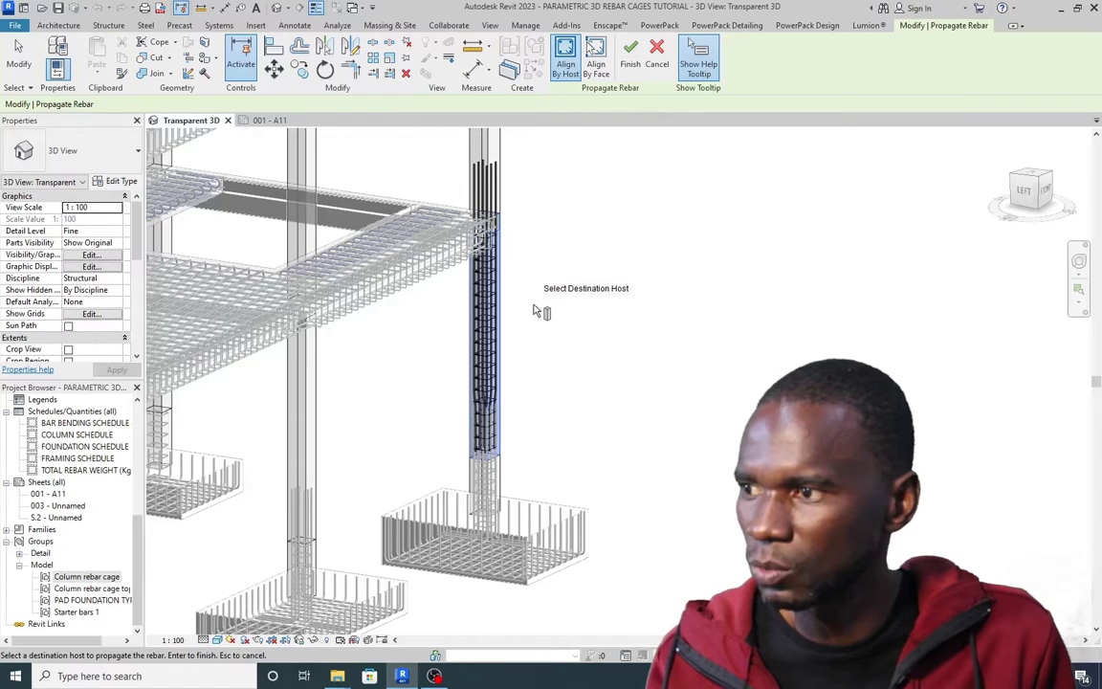
{"action": "scroll", "coordinate": [536, 311], "scroll_direction": "down", "scroll_amount": 3}
{"action": "left_click", "coordinate": [388, 368]}
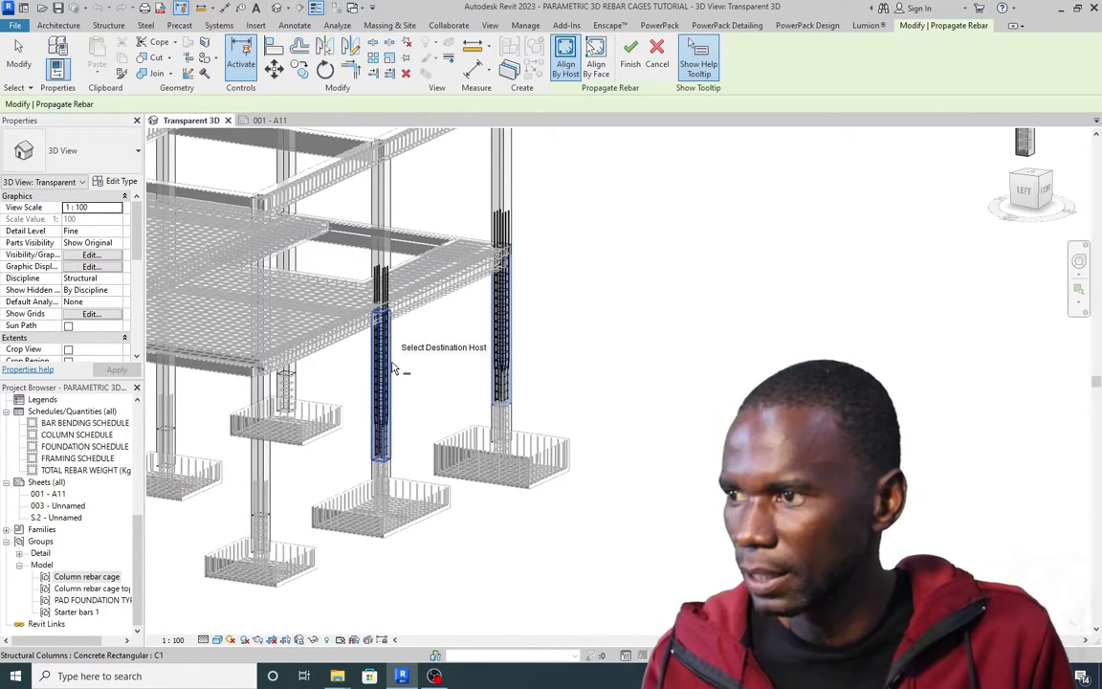
{"action": "scroll", "coordinate": [452, 364], "scroll_direction": "down", "scroll_amount": 3}
{"action": "scroll", "coordinate": [346, 266], "scroll_direction": "up", "scroll_amount": 2}
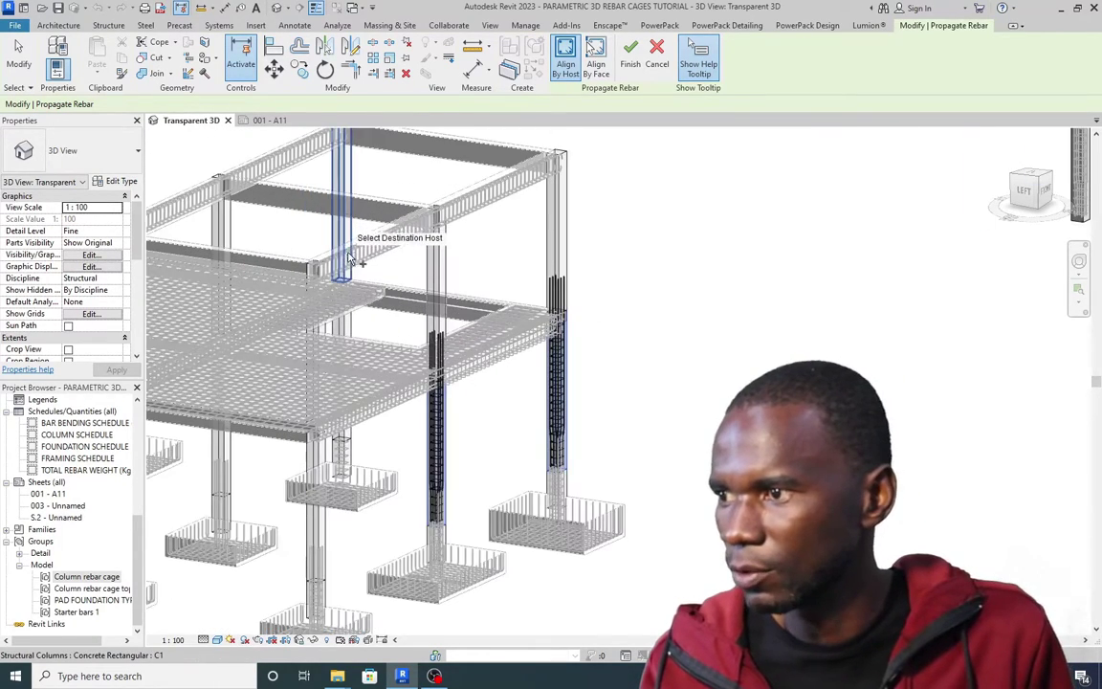
{"action": "left_click", "coordinate": [352, 334]}
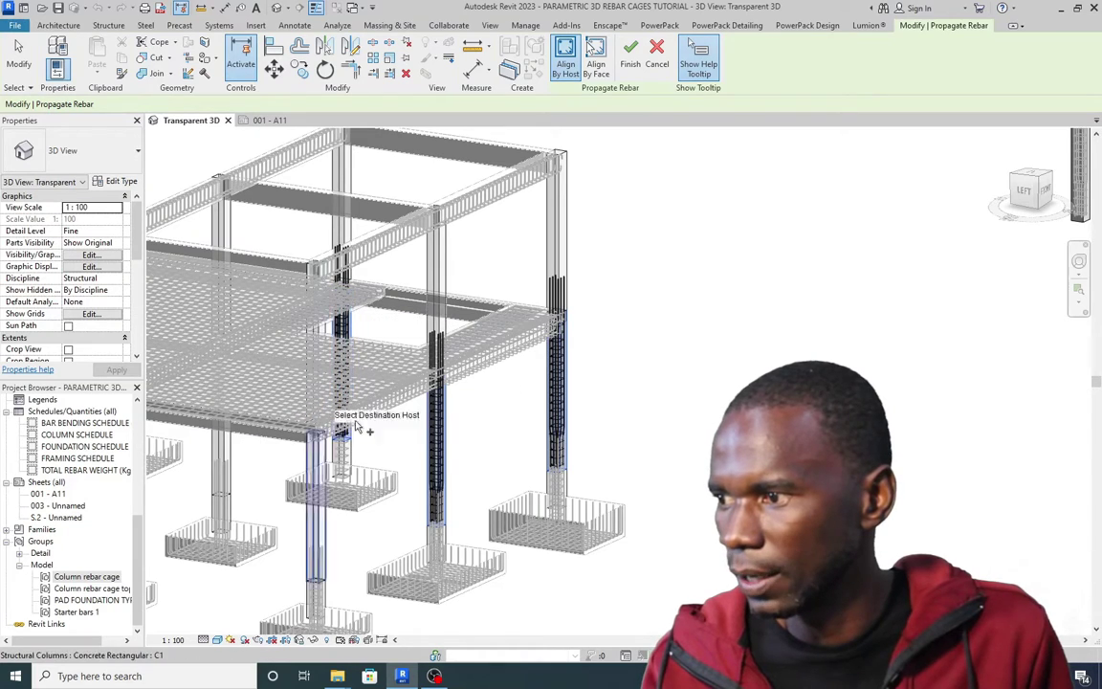
{"action": "scroll", "coordinate": [581, 329], "scroll_direction": "down", "scroll_amount": 3}
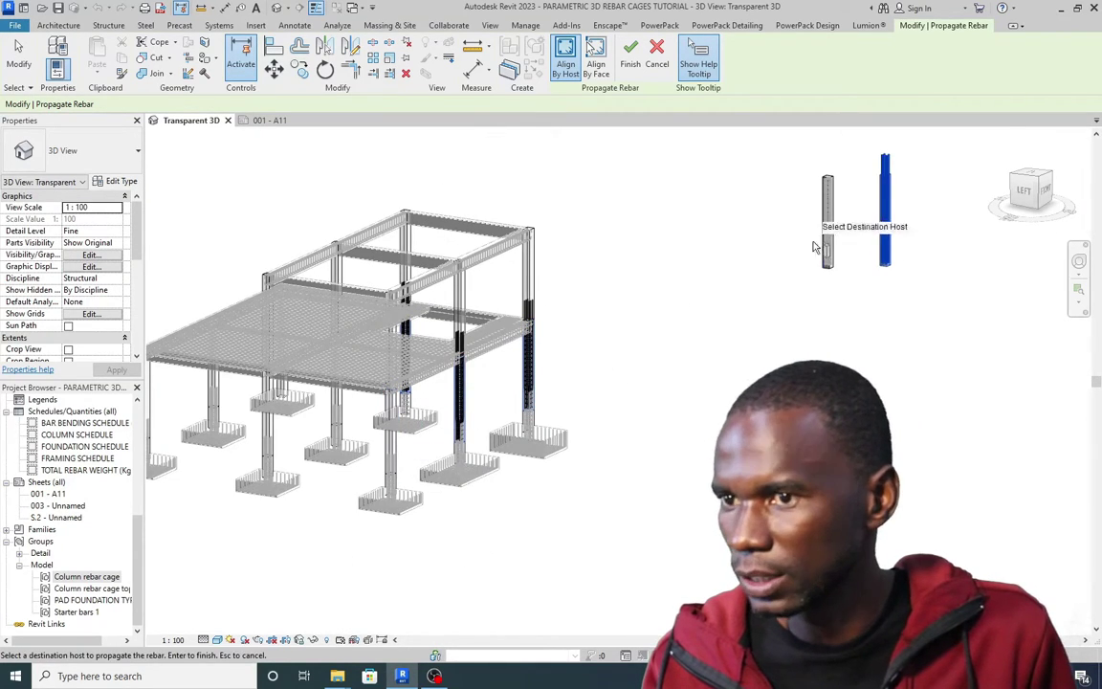
{"action": "scroll", "coordinate": [605, 327], "scroll_direction": "down", "scroll_amount": 2}
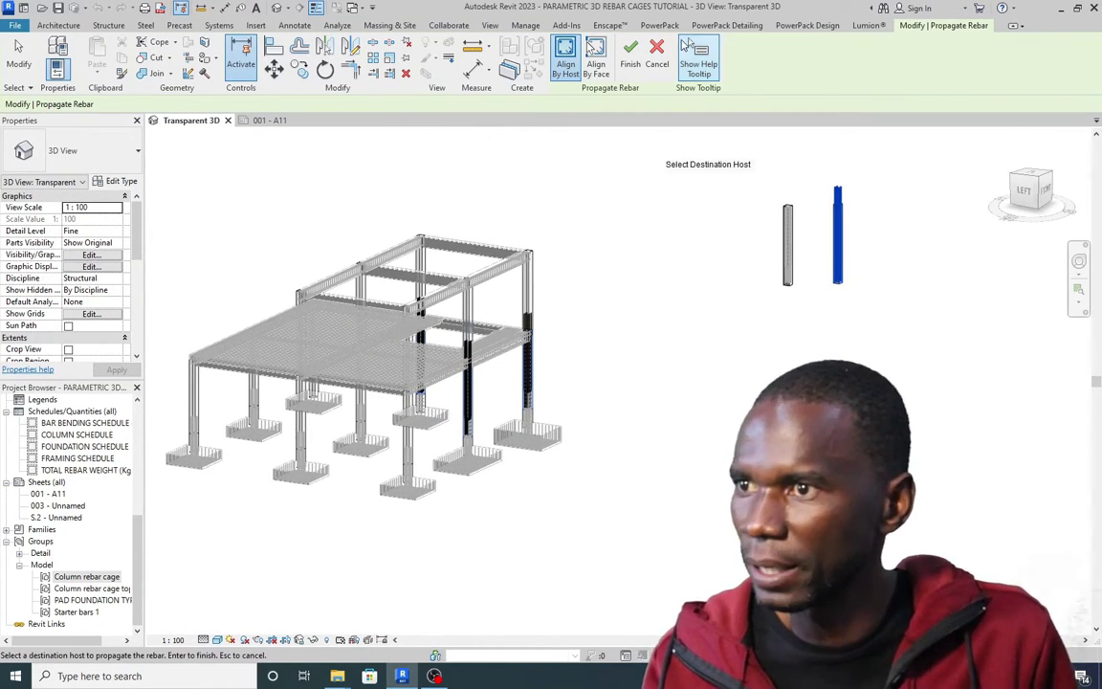
{"action": "left_click", "coordinate": [632, 53]}
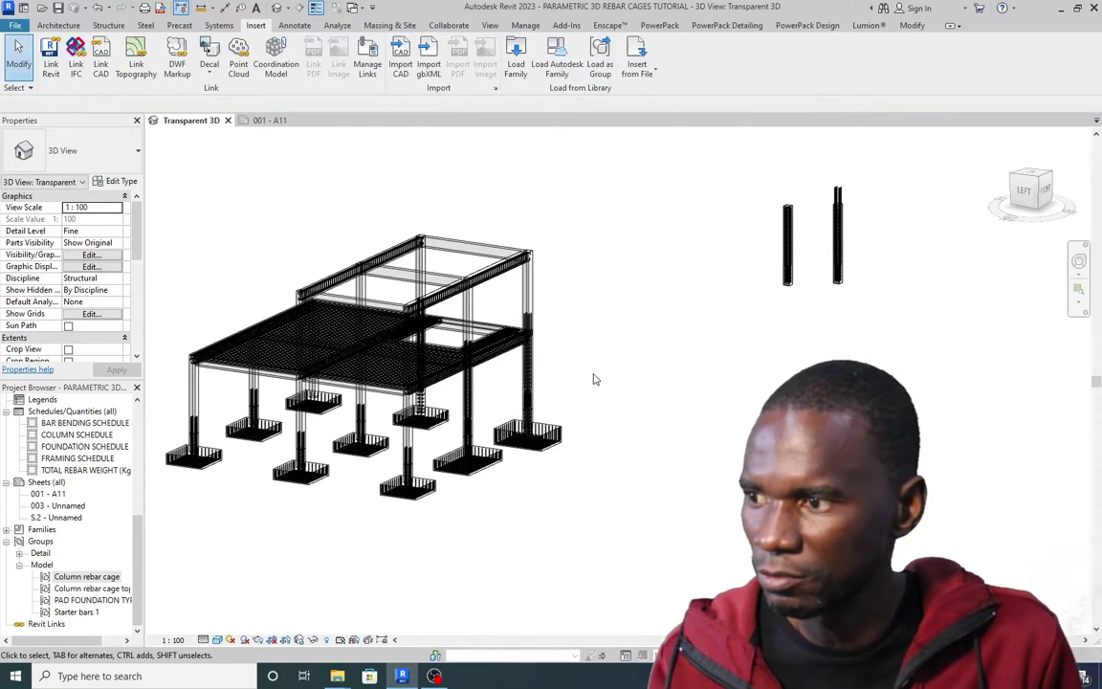
Delete the ungrouped source column with projecting top bars beside the building
{"action": "scroll", "coordinate": [541, 388], "scroll_direction": "up", "scroll_amount": 3}
{"action": "scroll", "coordinate": [688, 287], "scroll_direction": "down", "scroll_amount": 3}
{"action": "scroll", "coordinate": [830, 258], "scroll_direction": "up", "scroll_amount": 4}
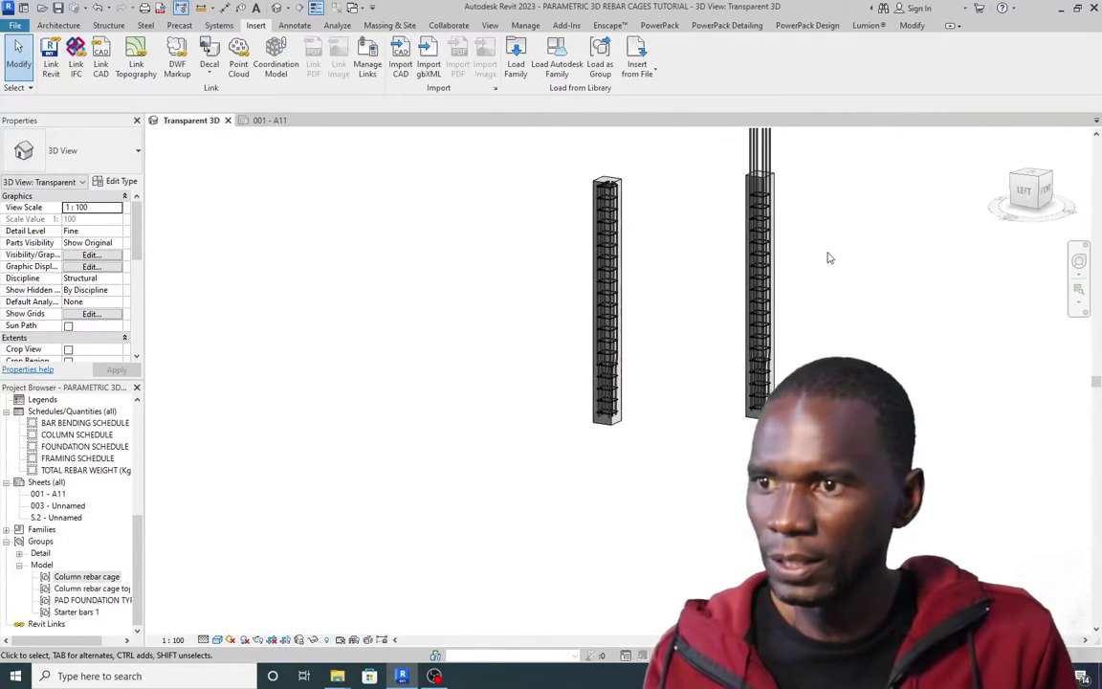
{"action": "scroll", "coordinate": [677, 274], "scroll_direction": "down", "scroll_amount": 2}
{"action": "left_click_drag", "start_coordinate": [691, 156], "coordinate": [799, 386]}
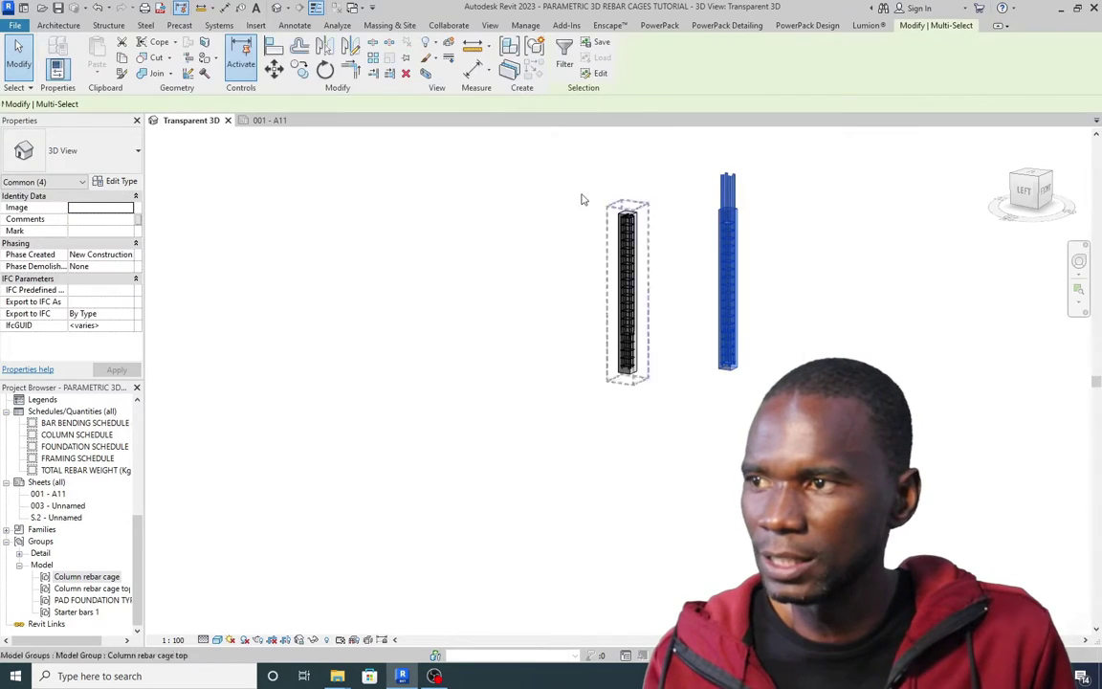
{"action": "left_click", "coordinate": [406, 74]}
{"action": "scroll", "coordinate": [660, 278], "scroll_direction": "up", "scroll_amount": 5}
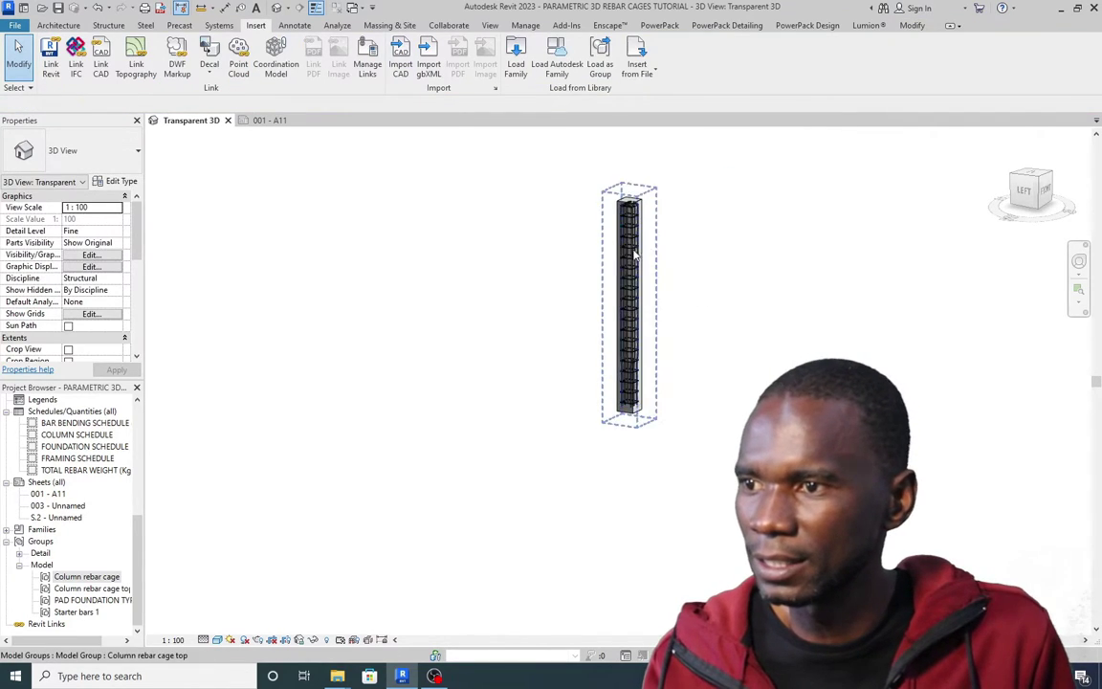
{"action": "middle_click_drag", "start_coordinate": [575, 367], "coordinate": [615, 235], "text": "shift"}
{"action": "scroll", "coordinate": [617, 227], "scroll_direction": "down", "scroll_amount": 3}
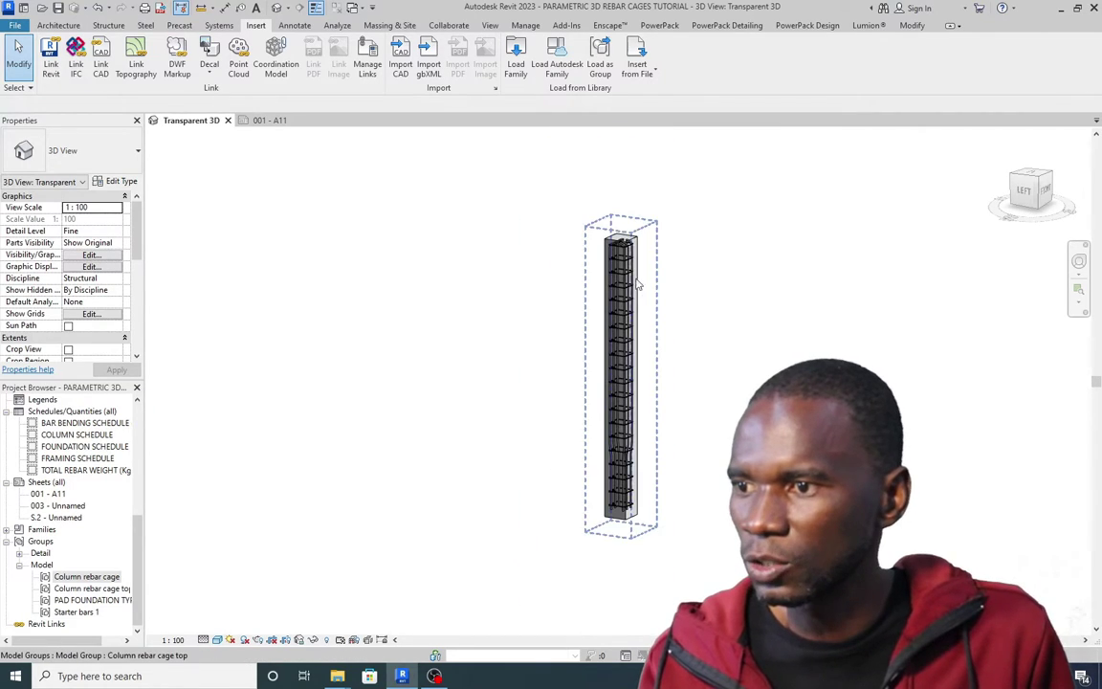
{"action": "scroll", "coordinate": [620, 220], "scroll_direction": "down", "scroll_amount": 5}
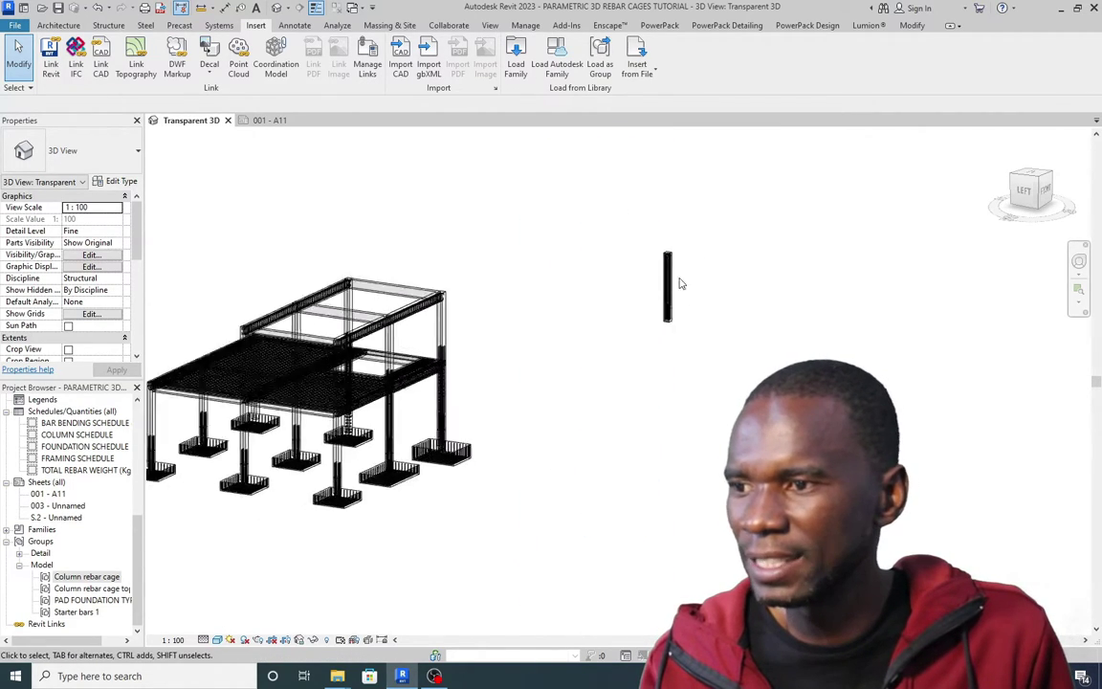
Ungroup the placed Column rebar cage top model group beside the building and clear the selection
{"action": "scroll", "coordinate": [595, 335], "scroll_direction": "up", "scroll_amount": 3}
{"action": "scroll", "coordinate": [595, 335], "scroll_direction": "up", "scroll_amount": 3}
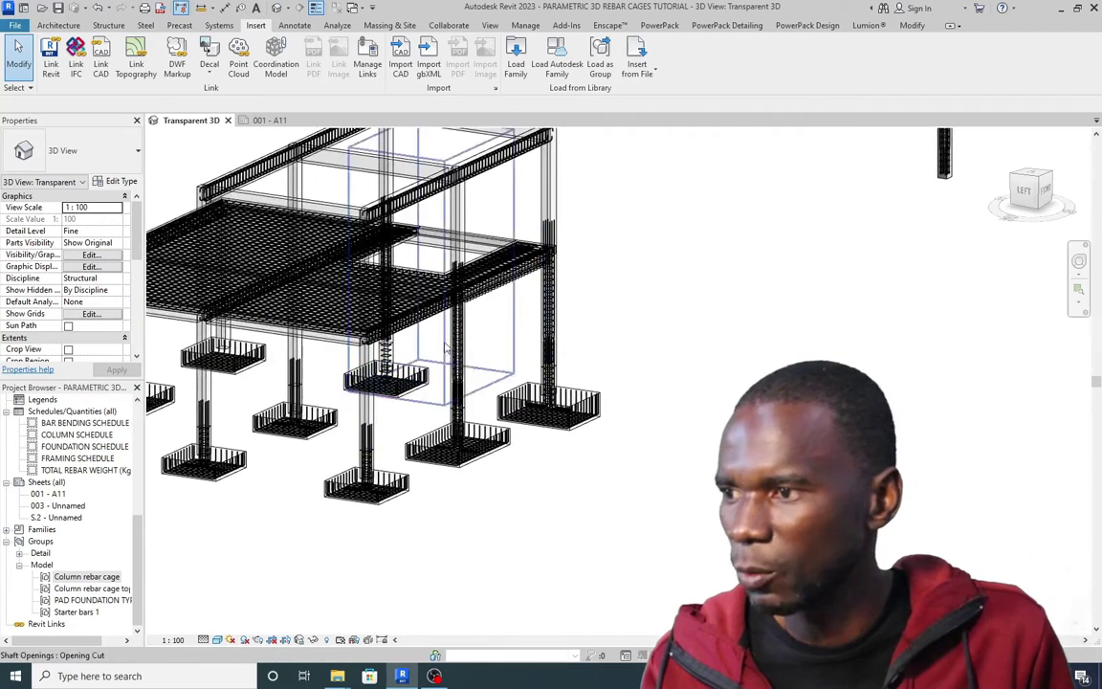
{"action": "scroll", "coordinate": [440, 387], "scroll_direction": "down", "scroll_amount": 2}
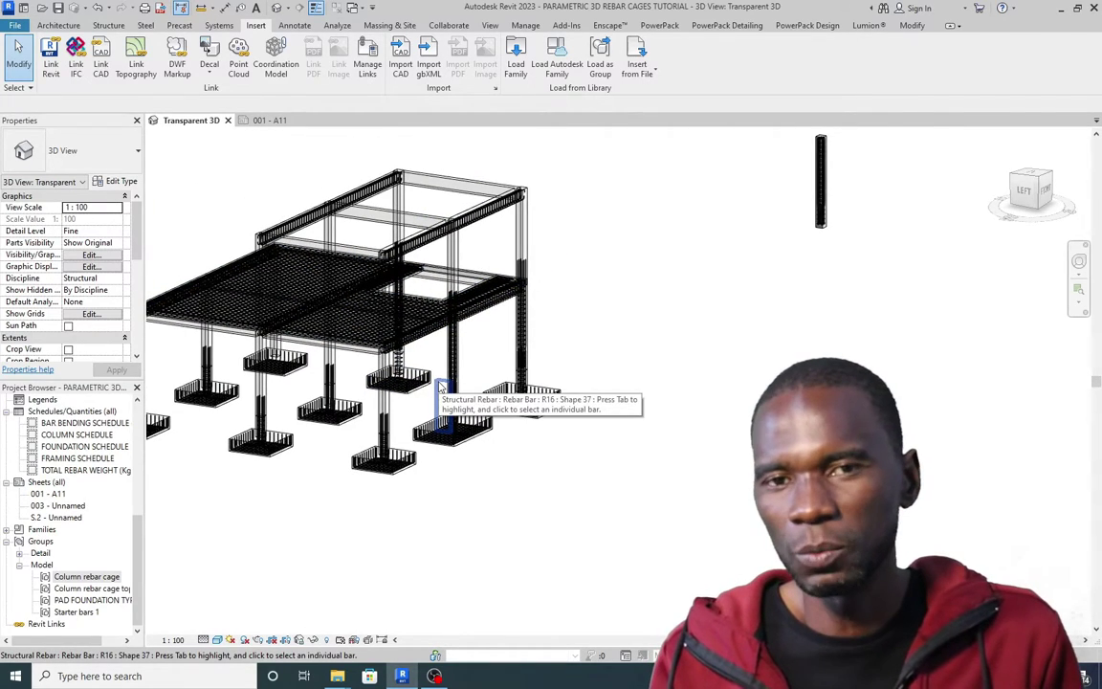
{"action": "scroll", "coordinate": [440, 388], "scroll_direction": "down", "scroll_amount": 2}
{"action": "scroll", "coordinate": [708, 236], "scroll_direction": "up", "scroll_amount": 5}
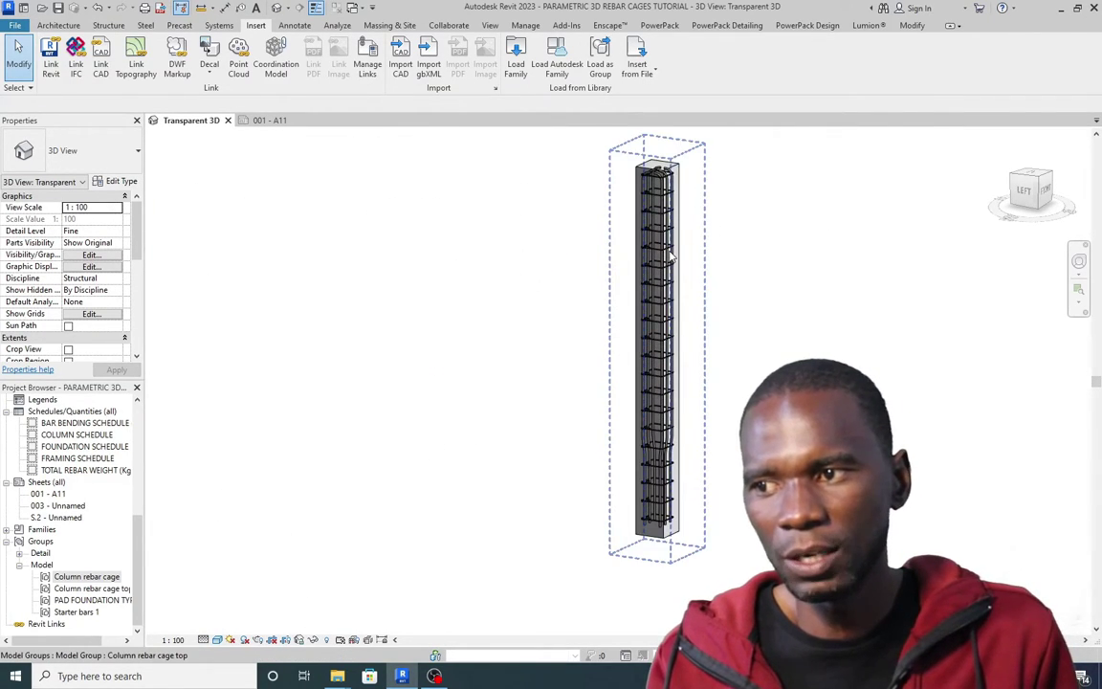
{"action": "scroll", "coordinate": [667, 309], "scroll_direction": "up", "scroll_amount": 2}
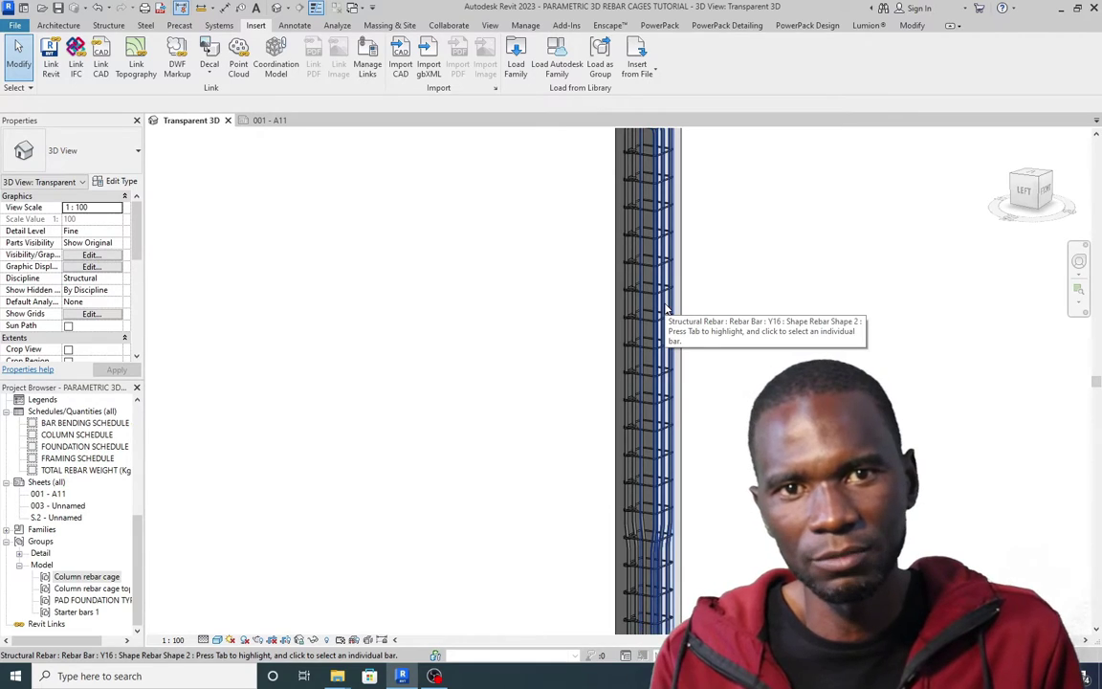
{"action": "scroll", "coordinate": [654, 343], "scroll_direction": "up", "scroll_amount": 2}
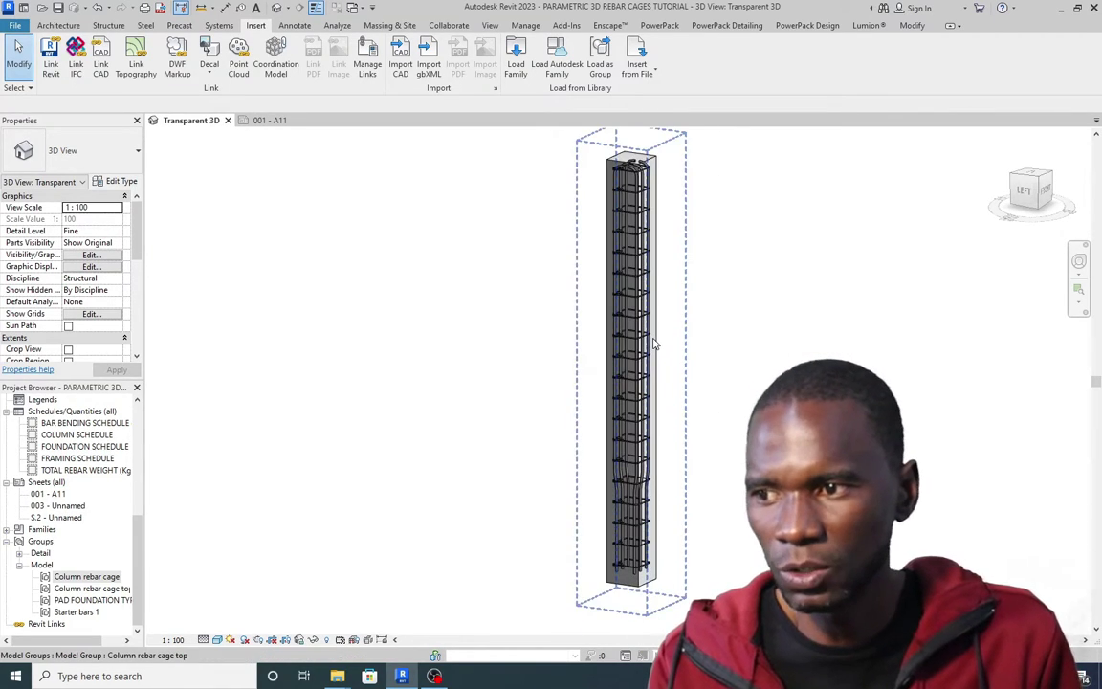
{"action": "scroll", "coordinate": [639, 346], "scroll_direction": "down", "scroll_amount": 2}
{"action": "scroll", "coordinate": [612, 287], "scroll_direction": "up", "scroll_amount": 2}
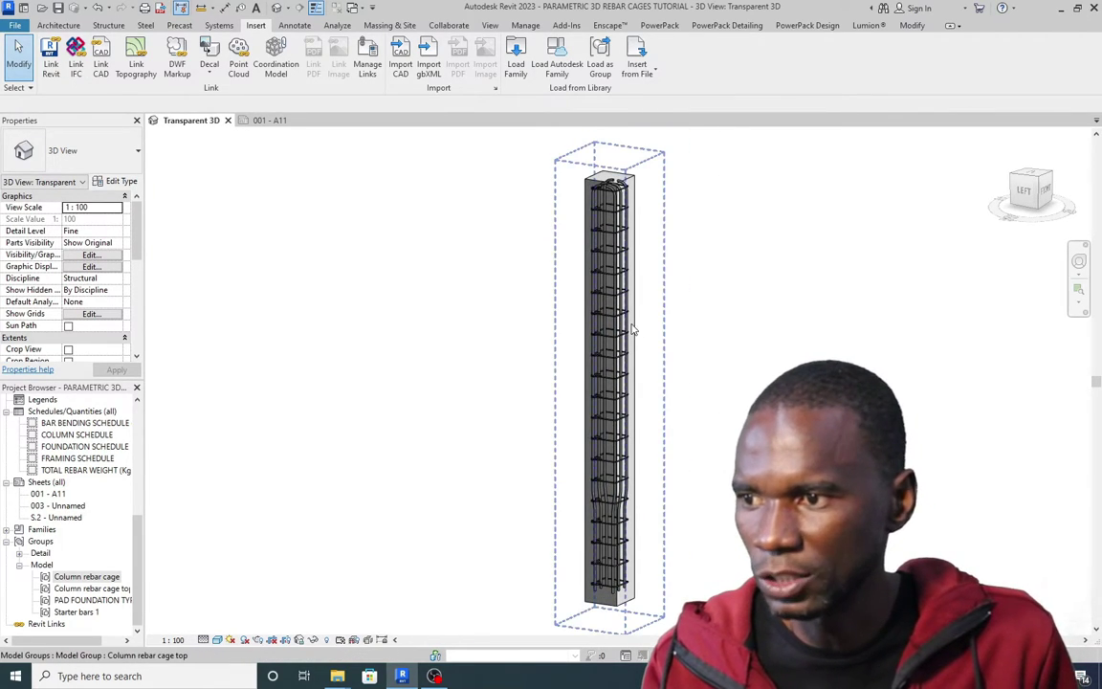
{"action": "left_click", "coordinate": [634, 170]}
{"action": "left_click", "coordinate": [594, 56]}
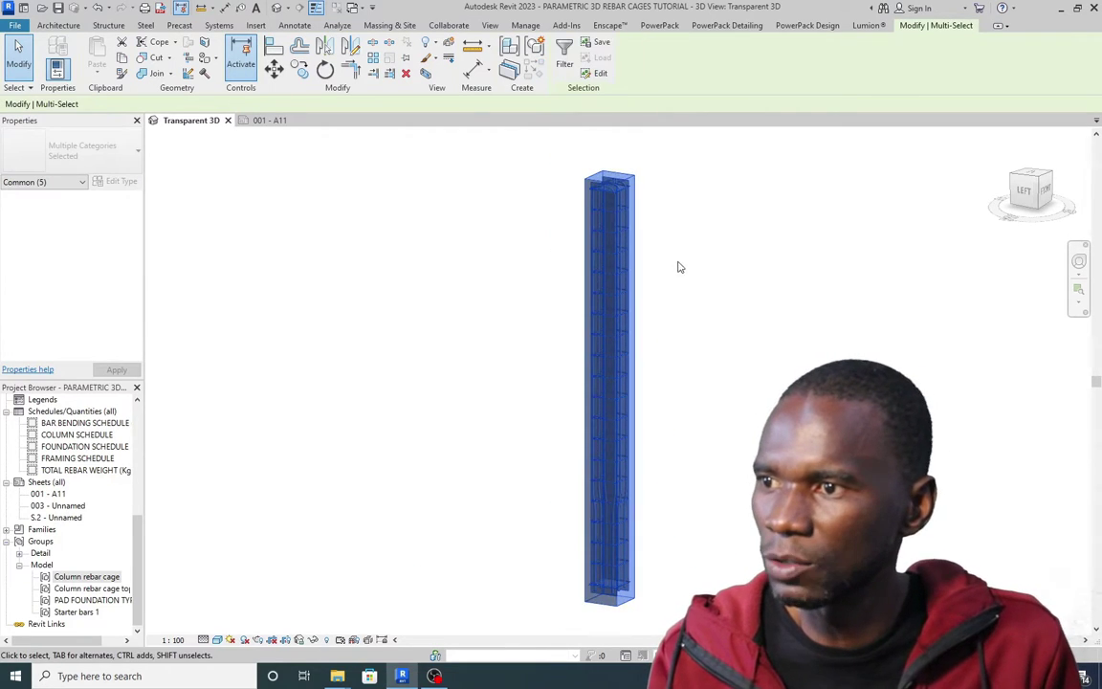
{"action": "left_click", "coordinate": [725, 257]}
Propagate the rebar of the ungrouped C1 column, aligned by host, to the three ground-floor columns along the slab's front edge
{"action": "left_click", "coordinate": [588, 195]}
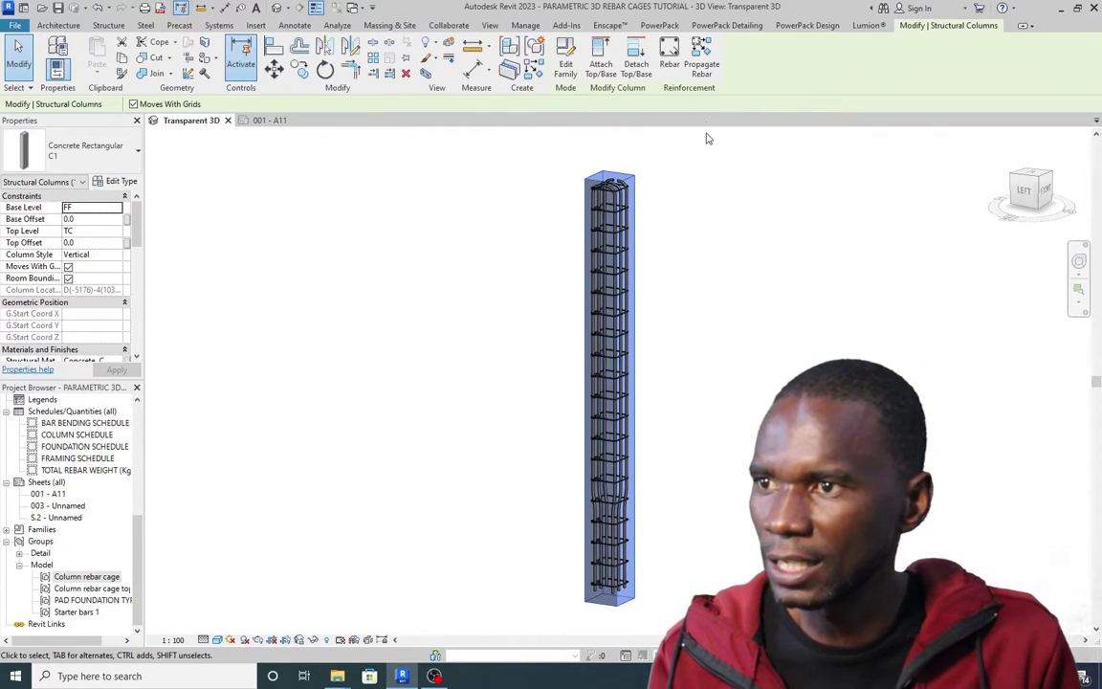
{"action": "left_click", "coordinate": [701, 58]}
{"action": "scroll", "coordinate": [681, 261], "scroll_direction": "down", "scroll_amount": 4}
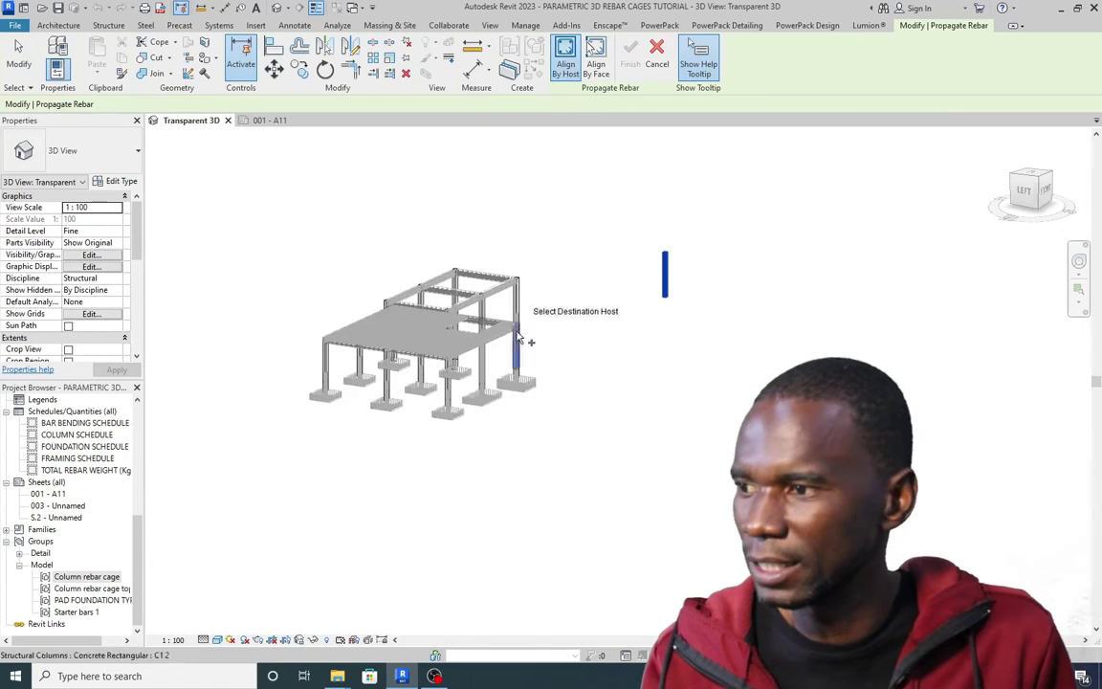
{"action": "scroll", "coordinate": [447, 390], "scroll_direction": "up", "scroll_amount": 2}
{"action": "scroll", "coordinate": [450, 395], "scroll_direction": "up", "scroll_amount": 3}
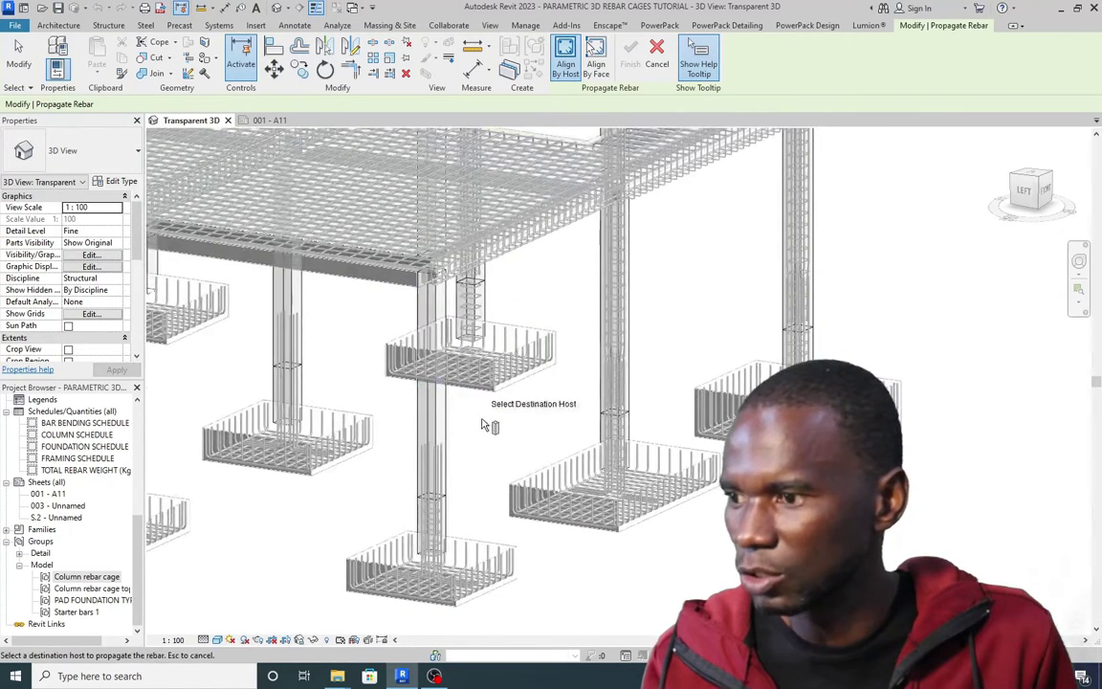
{"action": "left_click", "coordinate": [432, 407]}
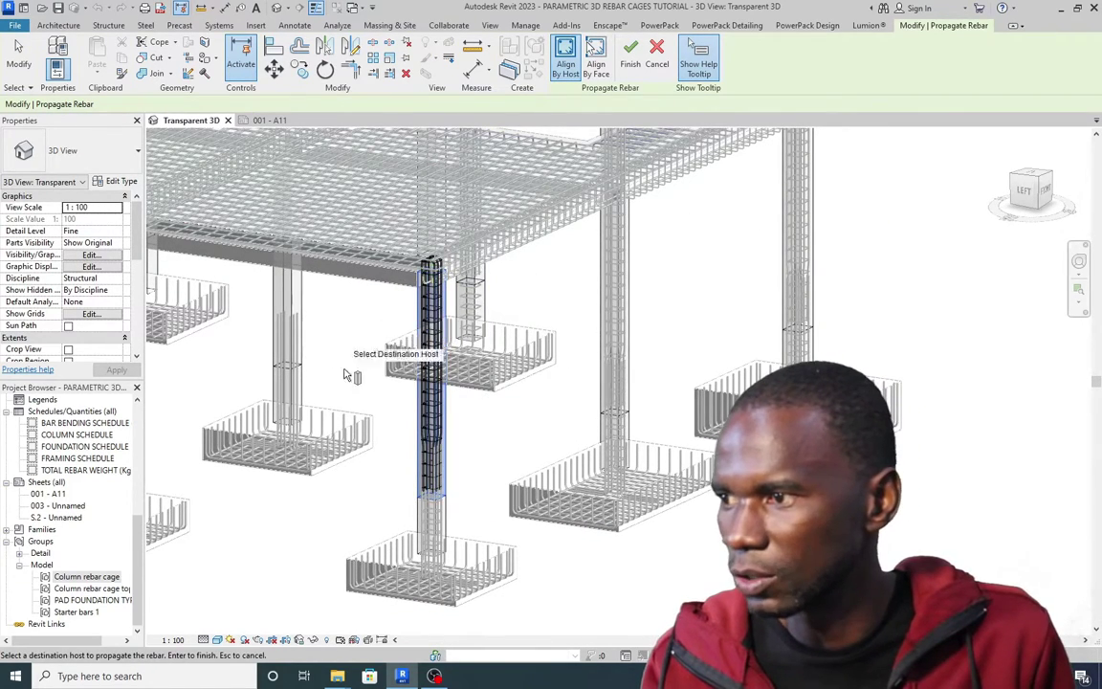
{"action": "scroll", "coordinate": [400, 411], "scroll_direction": "down", "scroll_amount": 3}
{"action": "scroll", "coordinate": [433, 399], "scroll_direction": "up", "scroll_amount": 3}
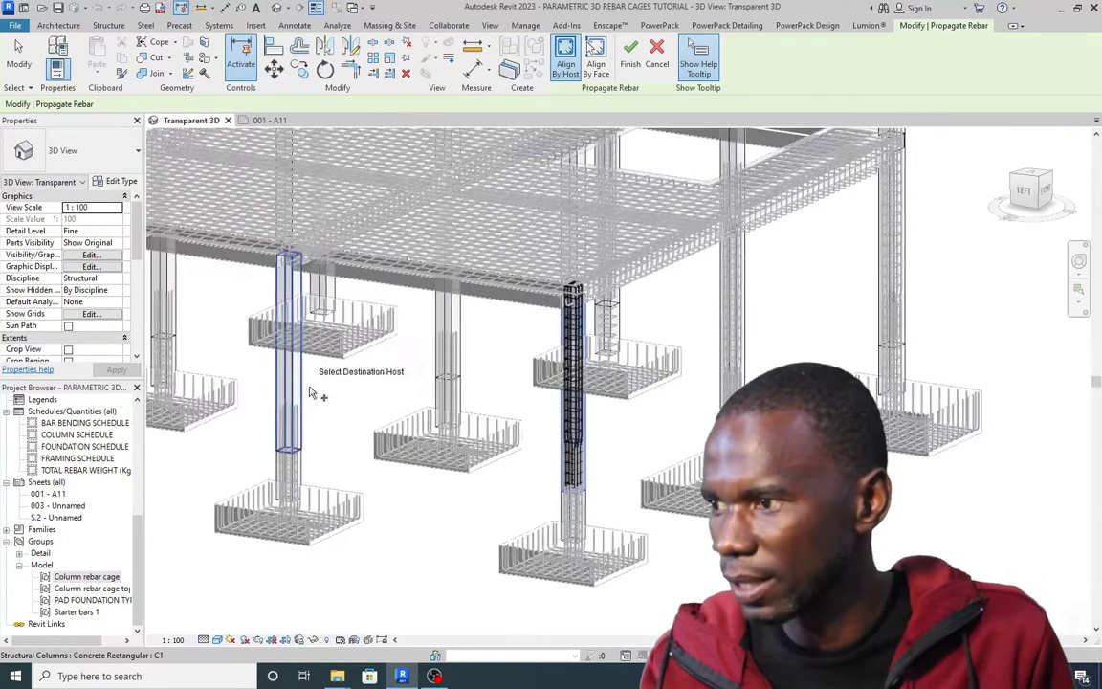
{"action": "left_click", "coordinate": [290, 382]}
{"action": "scroll", "coordinate": [409, 421], "scroll_direction": "down", "scroll_amount": 3}
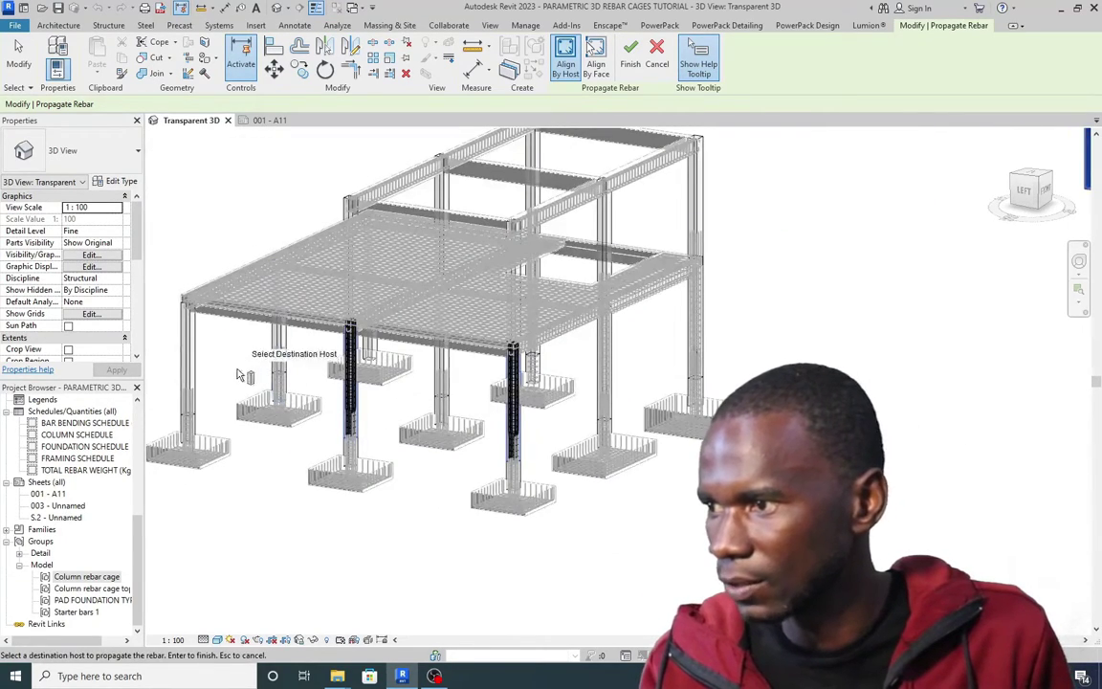
{"action": "left_click", "coordinate": [200, 360]}
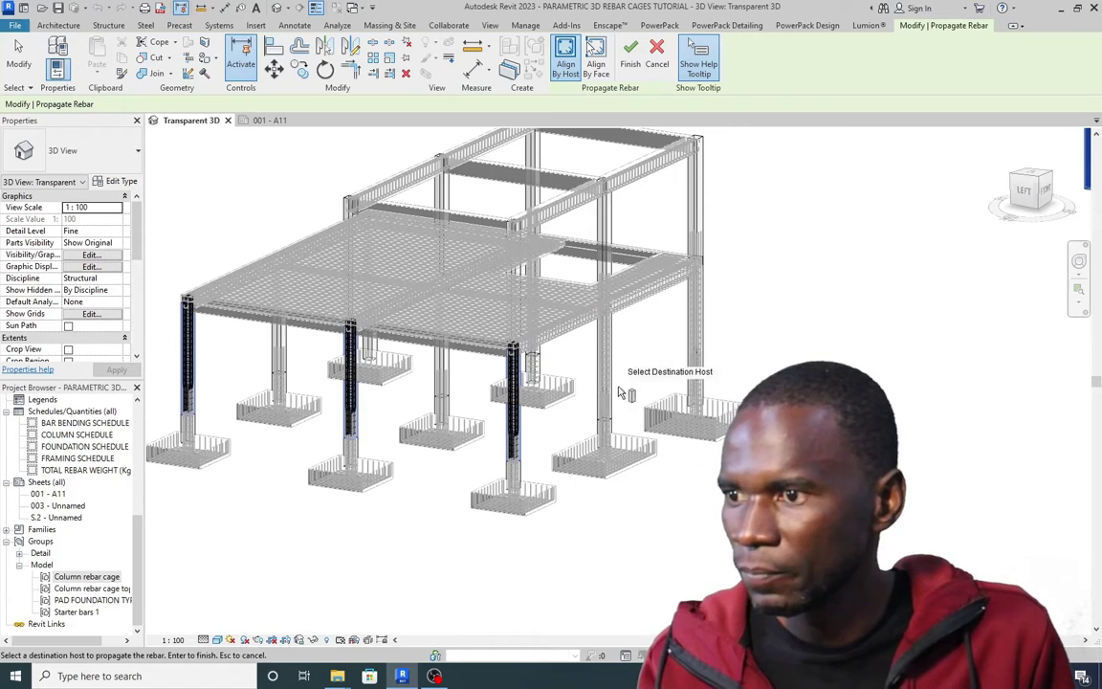
{"action": "left_click", "coordinate": [632, 53]}
Delete the ungrouped source column and its rebar standing beside the building
{"action": "key", "text": "z"}
{"action": "key", "text": "f"}
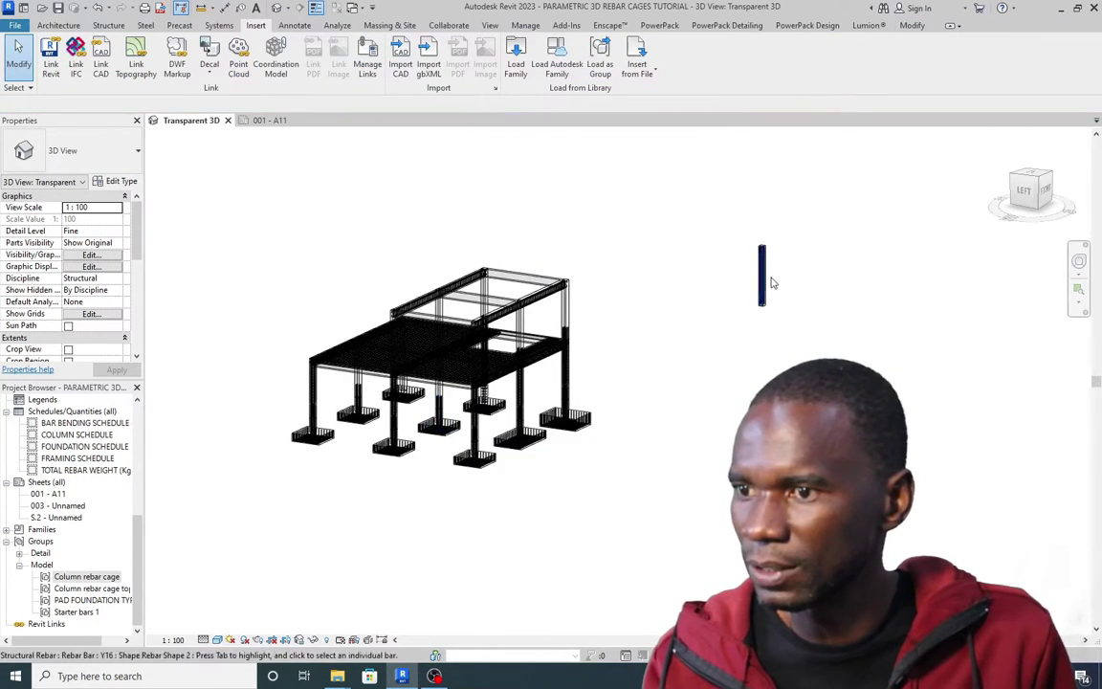
{"action": "scroll", "coordinate": [762, 277], "scroll_direction": "up", "scroll_amount": 3}
{"action": "left_click_drag", "start_coordinate": [721, 180], "coordinate": [819, 364]}
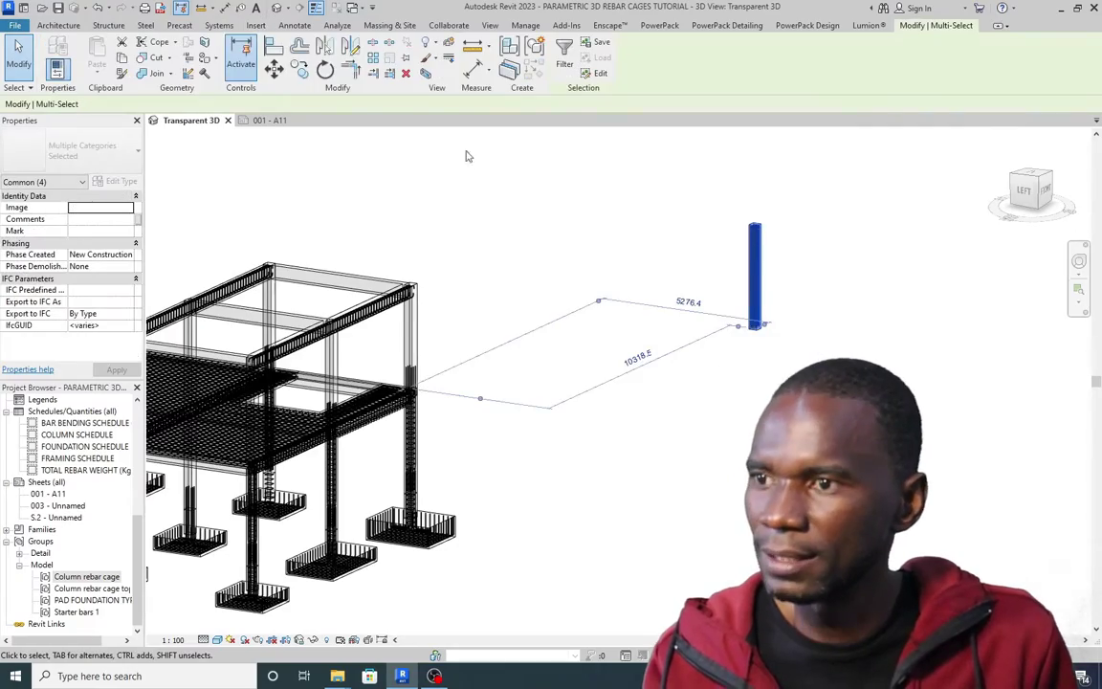
{"action": "left_click", "coordinate": [405, 74]}
Examine the propagated column rebar at the slab, and its laps with the starter bars above the pad foundations
{"action": "scroll", "coordinate": [622, 270], "scroll_direction": "up", "scroll_amount": 5}
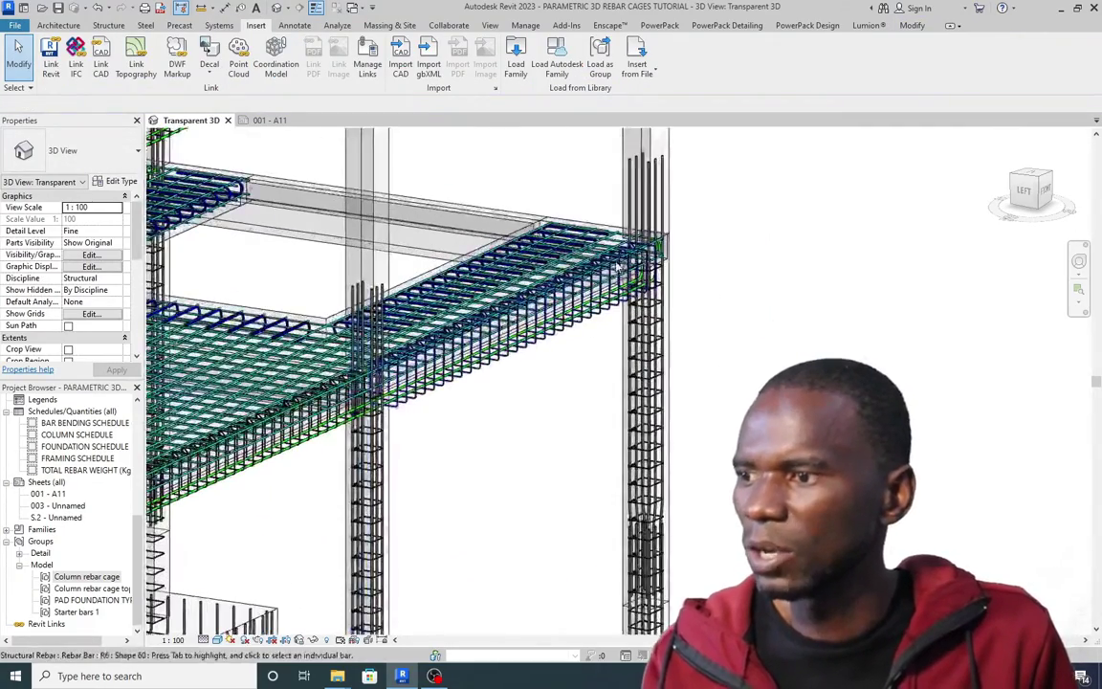
{"action": "scroll", "coordinate": [618, 267], "scroll_direction": "down", "scroll_amount": 5}
{"action": "scroll", "coordinate": [593, 411], "scroll_direction": "up", "scroll_amount": 6}
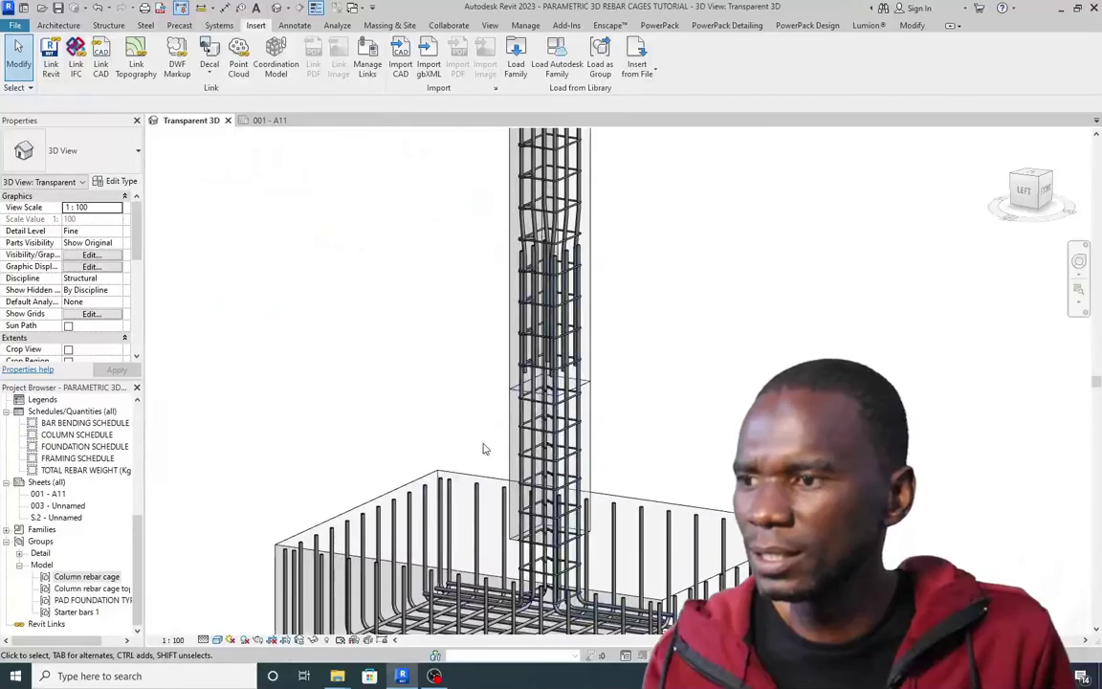
{"action": "scroll", "coordinate": [484, 448], "scroll_direction": "down", "scroll_amount": 2}
{"action": "scroll", "coordinate": [565, 388], "scroll_direction": "down", "scroll_amount": 3}
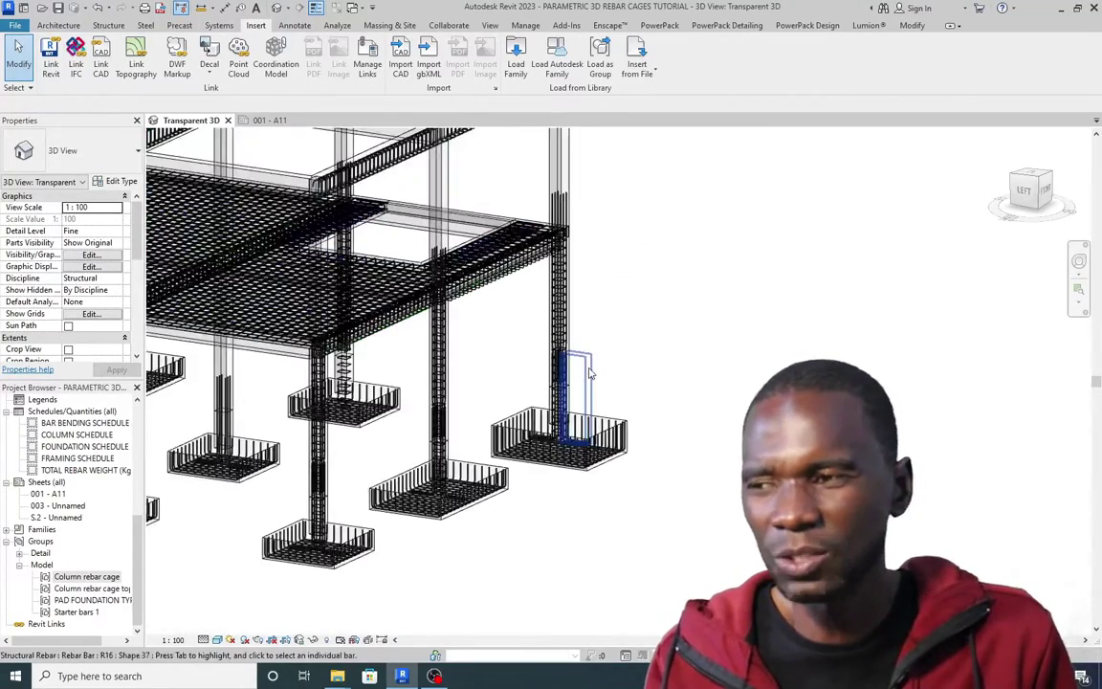
{"action": "scroll", "coordinate": [602, 369], "scroll_direction": "down", "scroll_amount": 5}
{"action": "scroll", "coordinate": [632, 340], "scroll_direction": "up", "scroll_amount": 6}
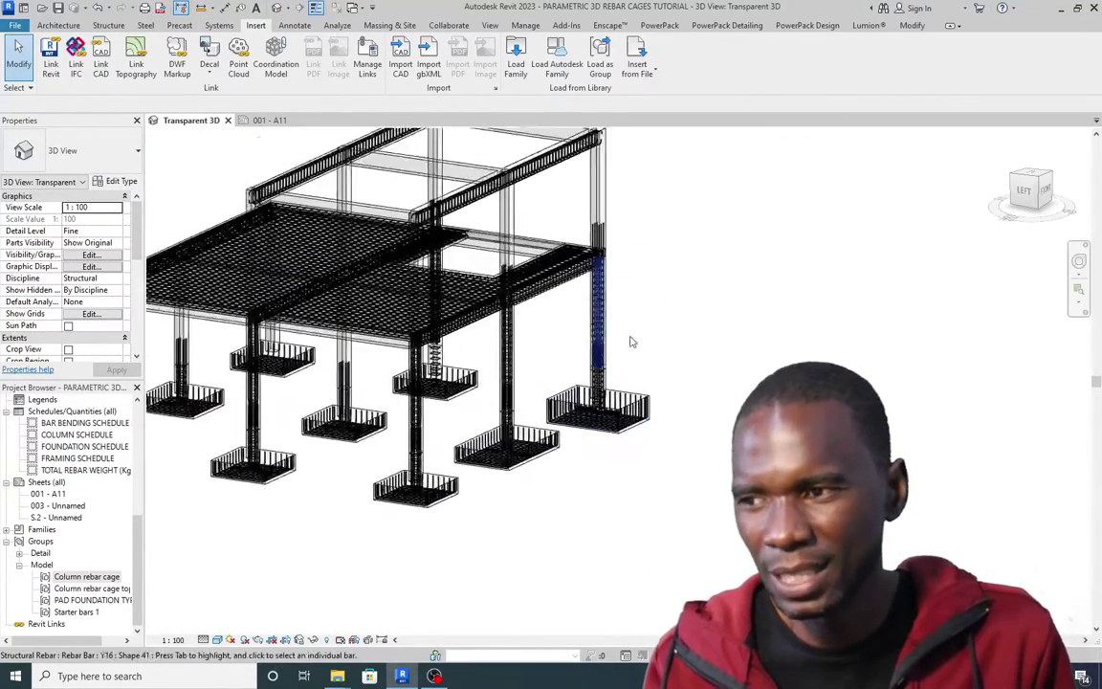
{"action": "scroll", "coordinate": [639, 340], "scroll_direction": "up", "scroll_amount": 2}
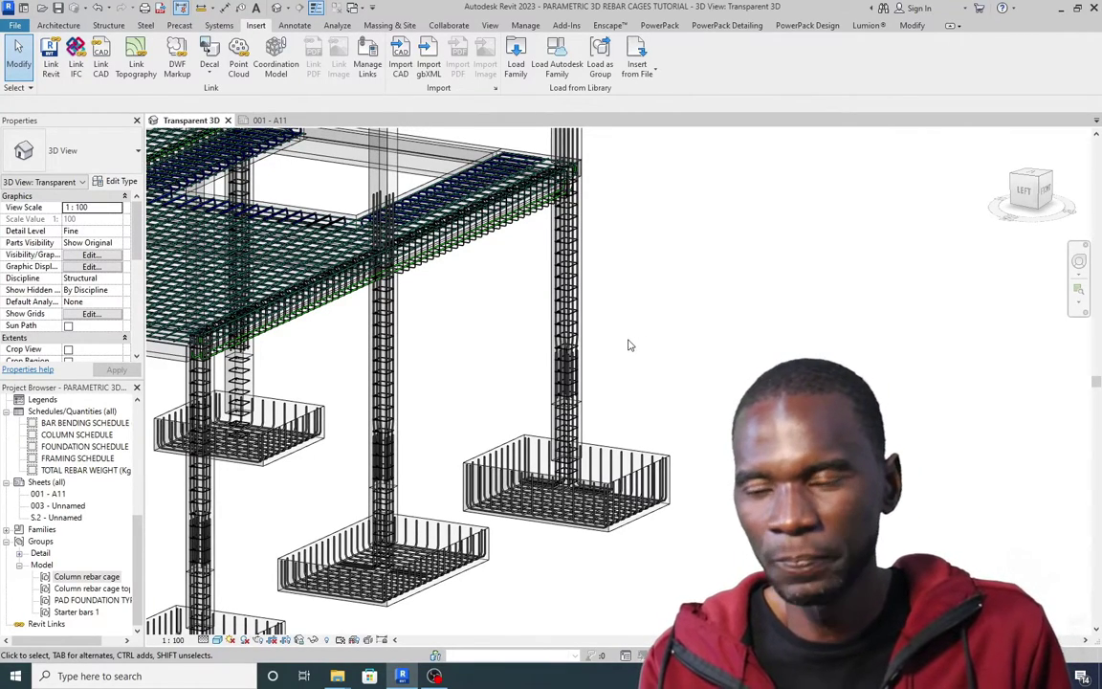
{"action": "scroll", "coordinate": [628, 345], "scroll_direction": "down", "scroll_amount": 2}
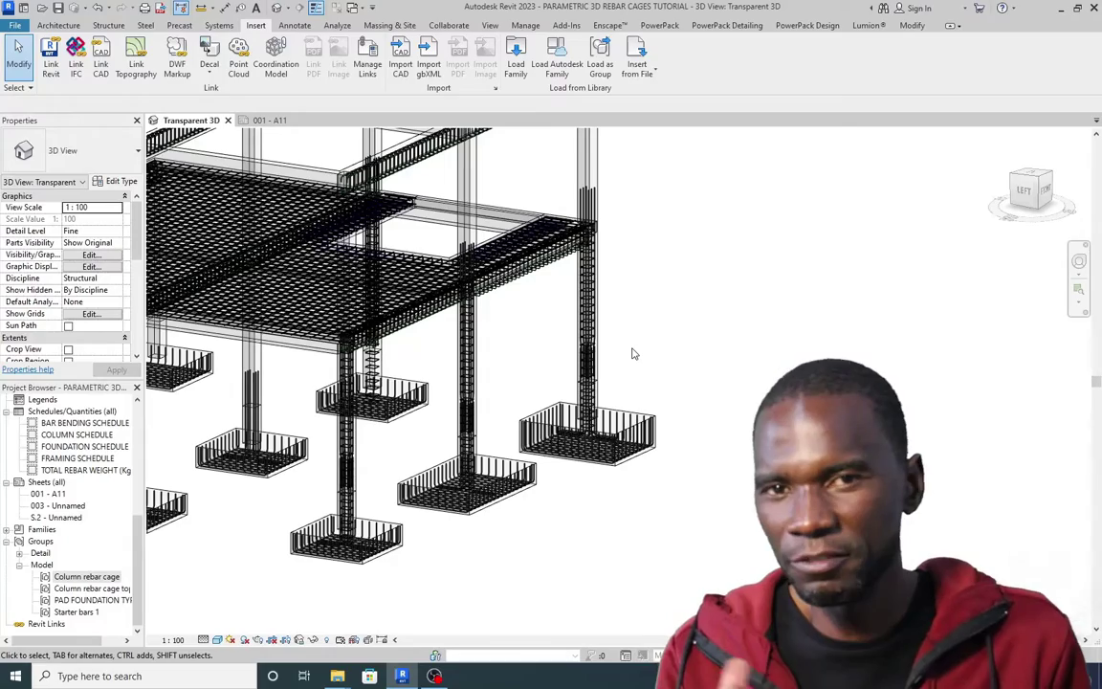
{"action": "scroll", "coordinate": [618, 330], "scroll_direction": "up", "scroll_amount": 2}
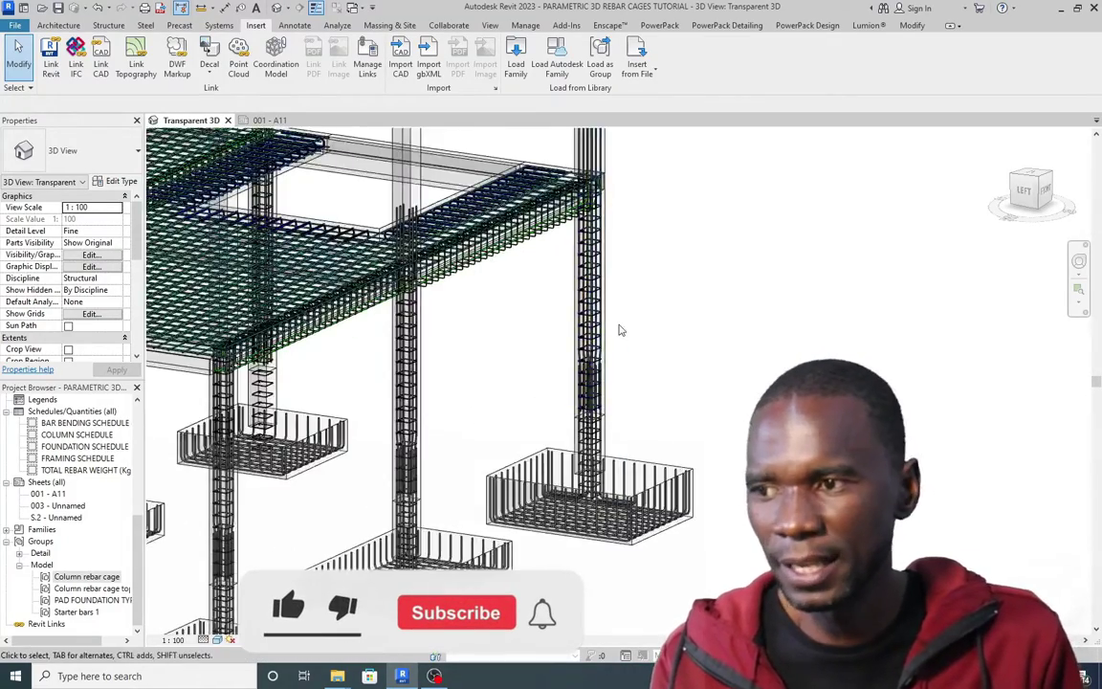
{"action": "scroll", "coordinate": [617, 331], "scroll_direction": "up", "scroll_amount": 3}
{"action": "scroll", "coordinate": [612, 383], "scroll_direction": "down", "scroll_amount": 4}
{"action": "scroll", "coordinate": [565, 507], "scroll_direction": "up", "scroll_amount": 5}
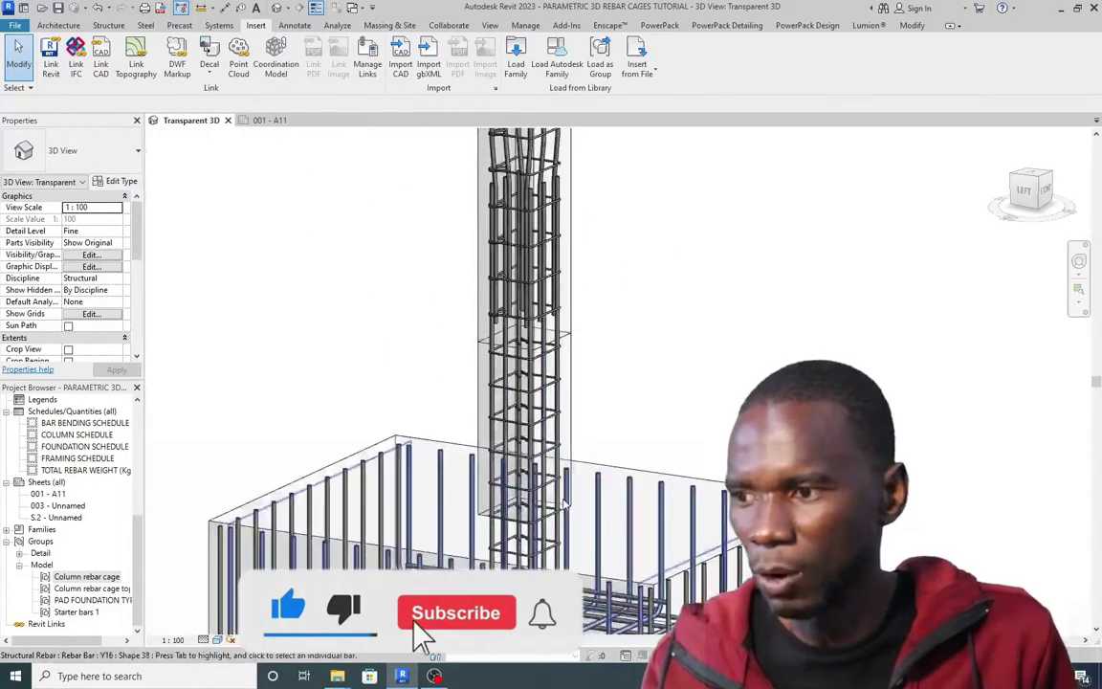
Change the shape 37 starter bar set in the rear corner pad foundation's column to type Y16 and clear the selection
{"action": "scroll", "coordinate": [564, 502], "scroll_direction": "down", "scroll_amount": 2}
{"action": "scroll", "coordinate": [531, 538], "scroll_direction": "up", "scroll_amount": 4}
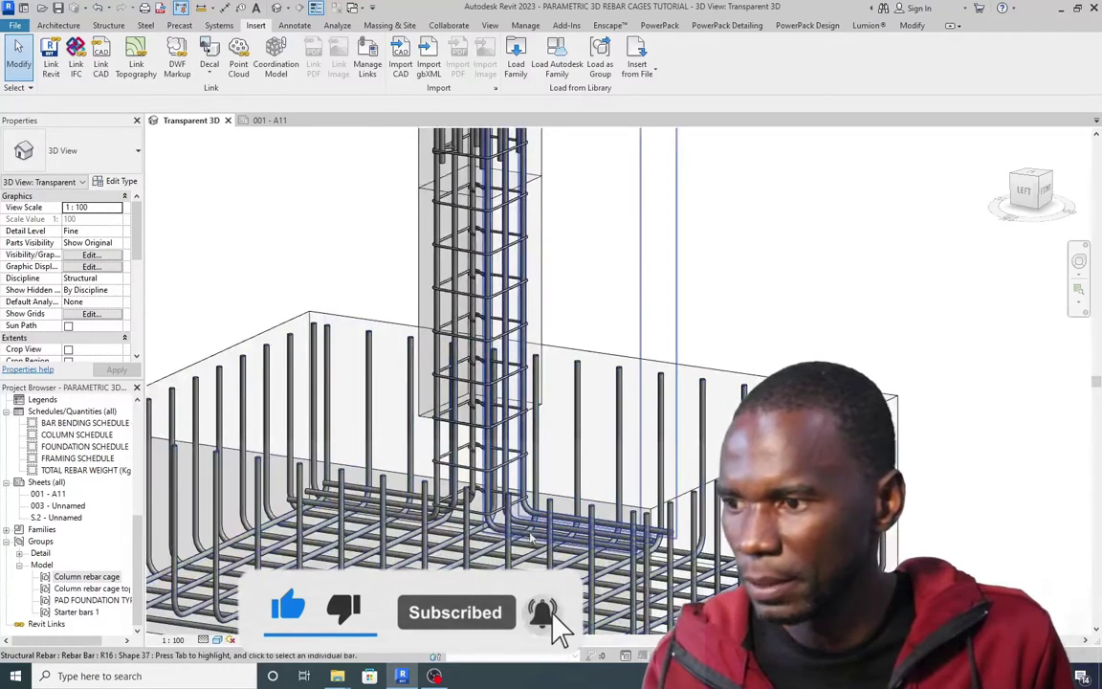
{"action": "left_click", "coordinate": [526, 309]}
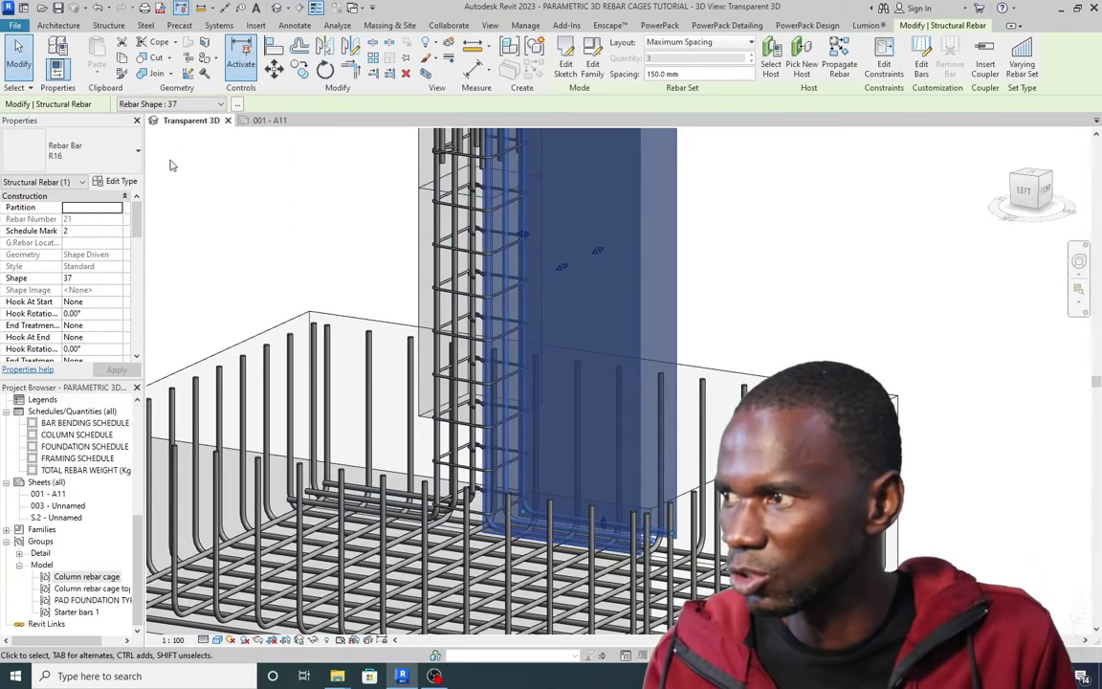
{"action": "left_click", "coordinate": [76, 150]}
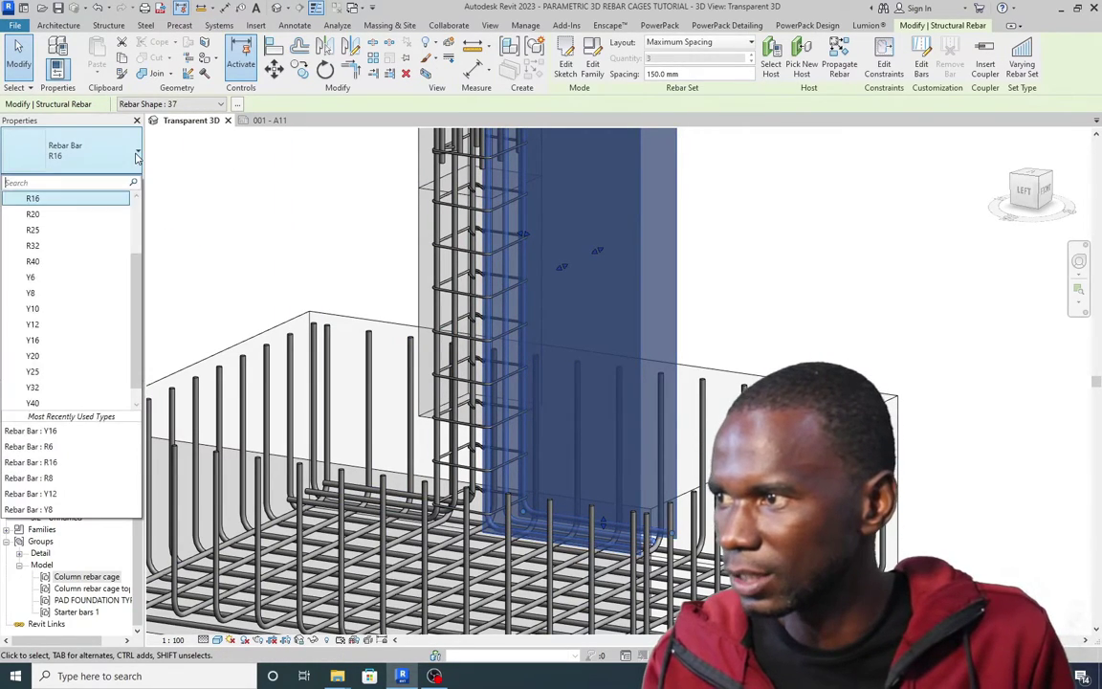
{"action": "left_click", "coordinate": [65, 340]}
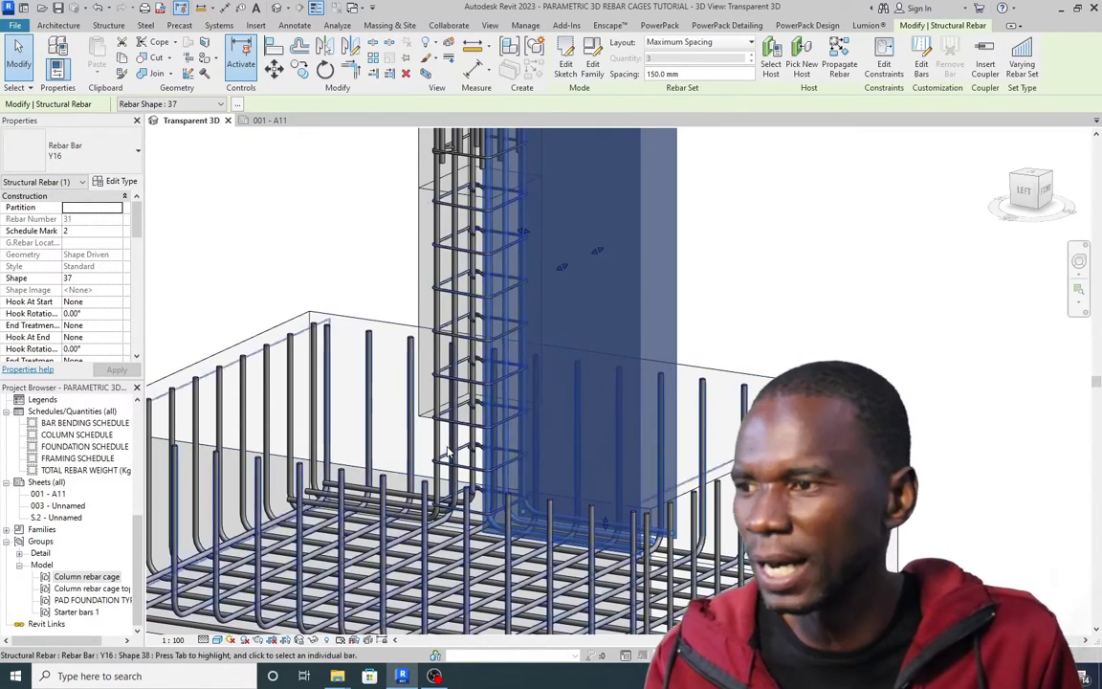
{"action": "scroll", "coordinate": [446, 445], "scroll_direction": "down", "scroll_amount": 3}
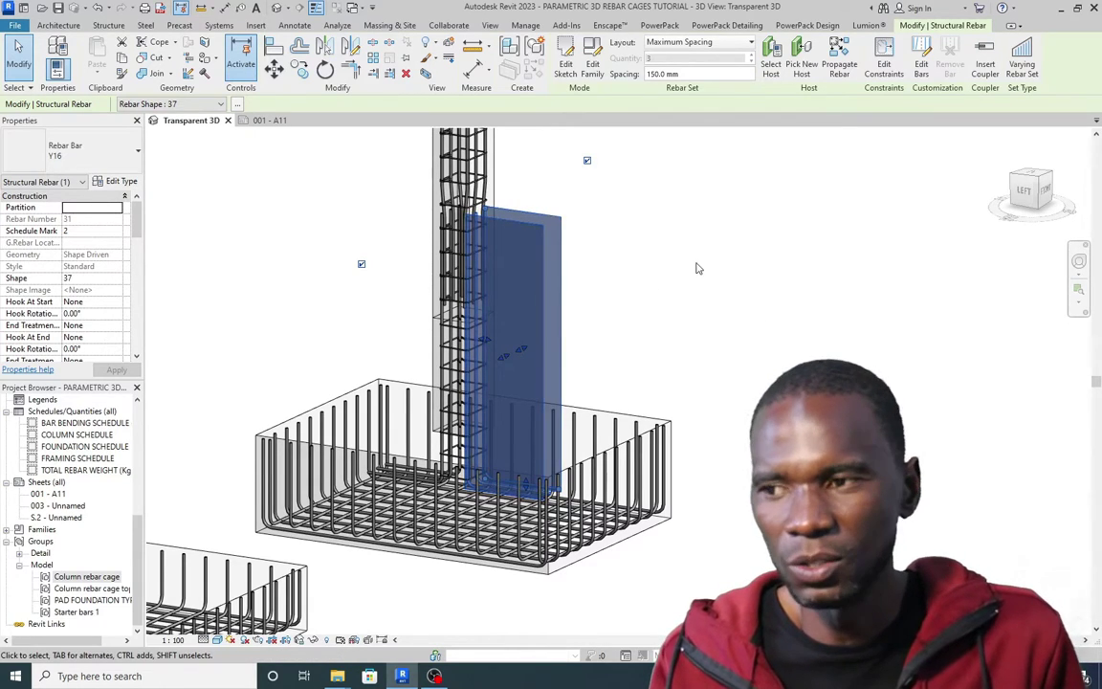
{"action": "key", "text": "Escape"}
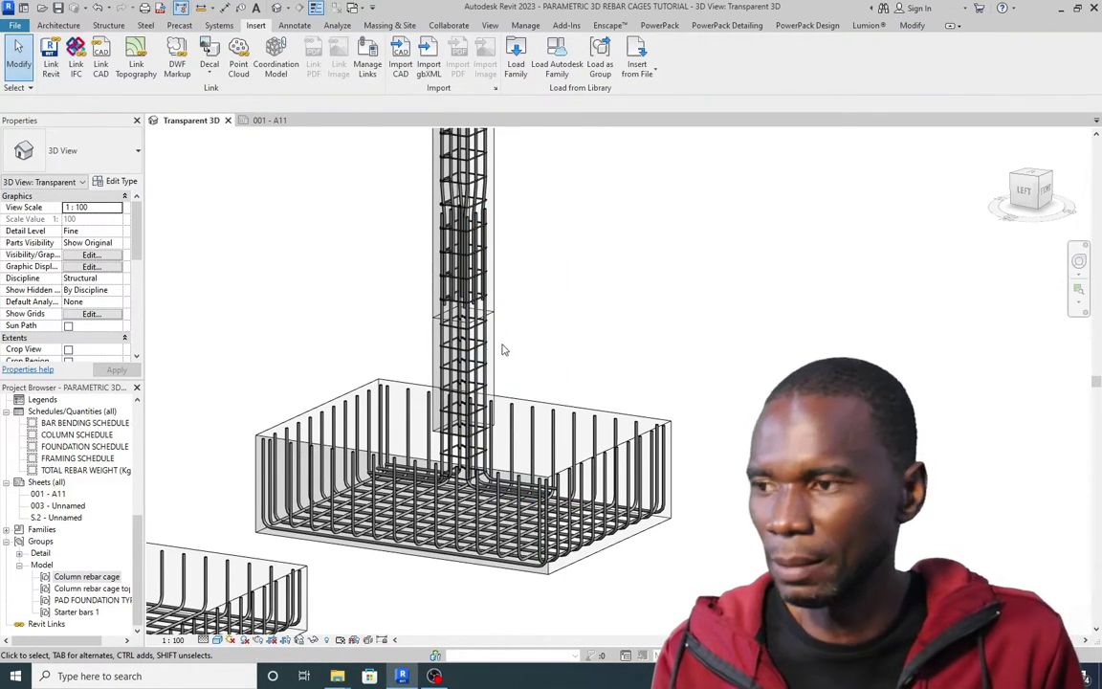
Set the same starter bar set's layout to Fixed Number with a quantity of 2 and clear the selection
{"action": "scroll", "coordinate": [502, 350], "scroll_direction": "up", "scroll_amount": 3}
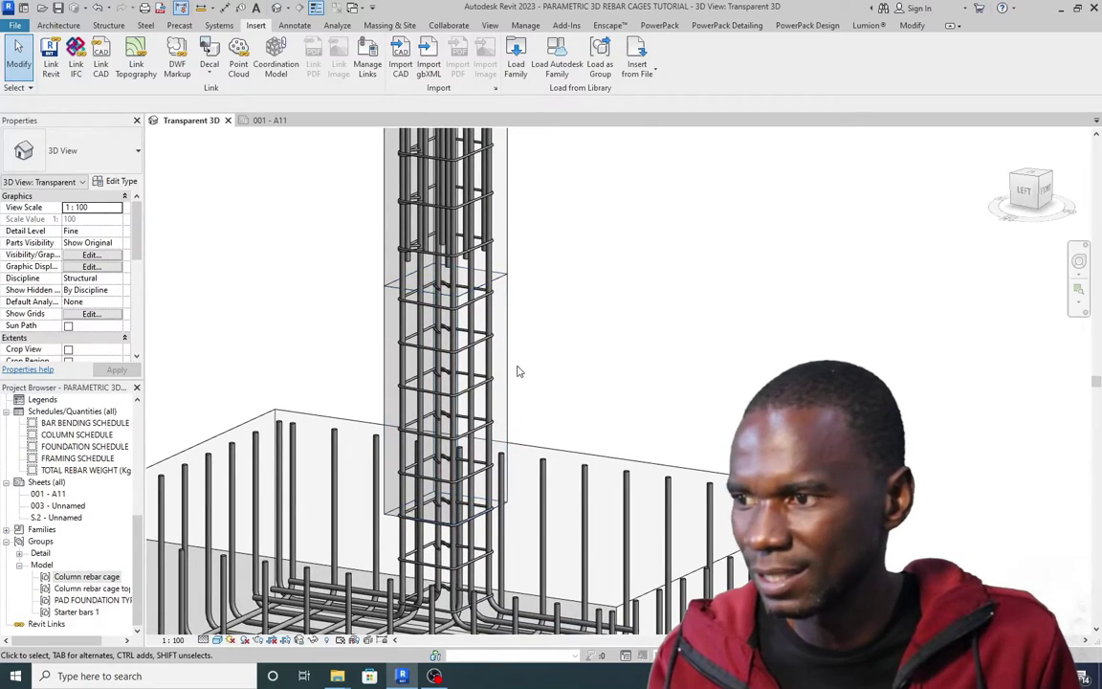
{"action": "left_click", "coordinate": [494, 338]}
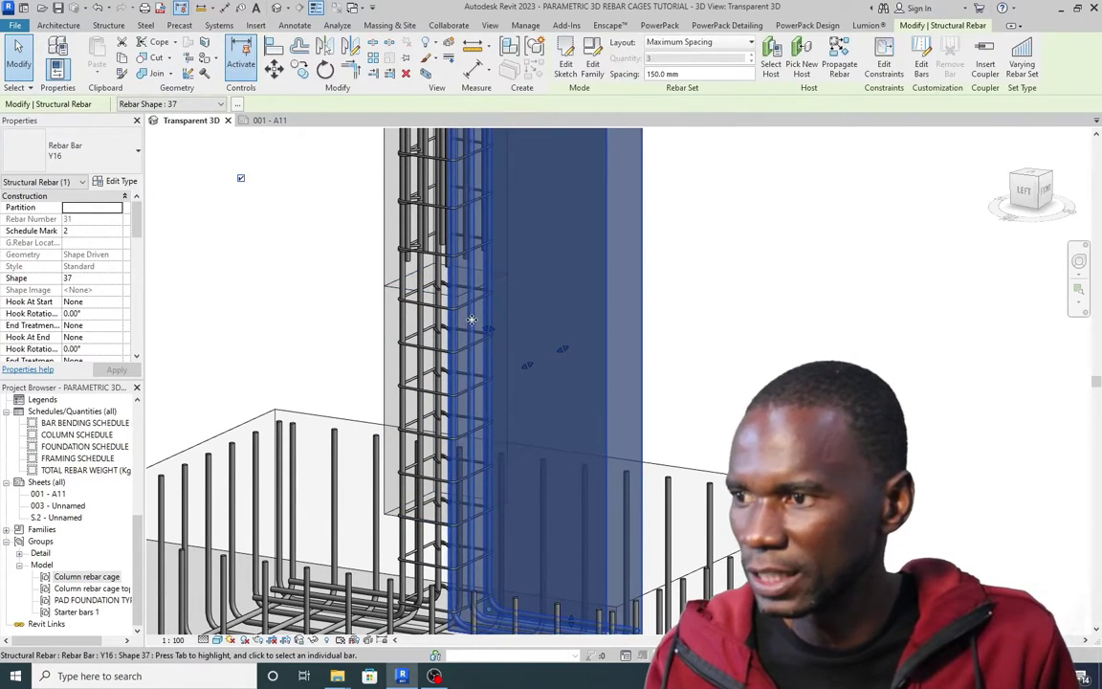
{"action": "left_click", "coordinate": [749, 43]}
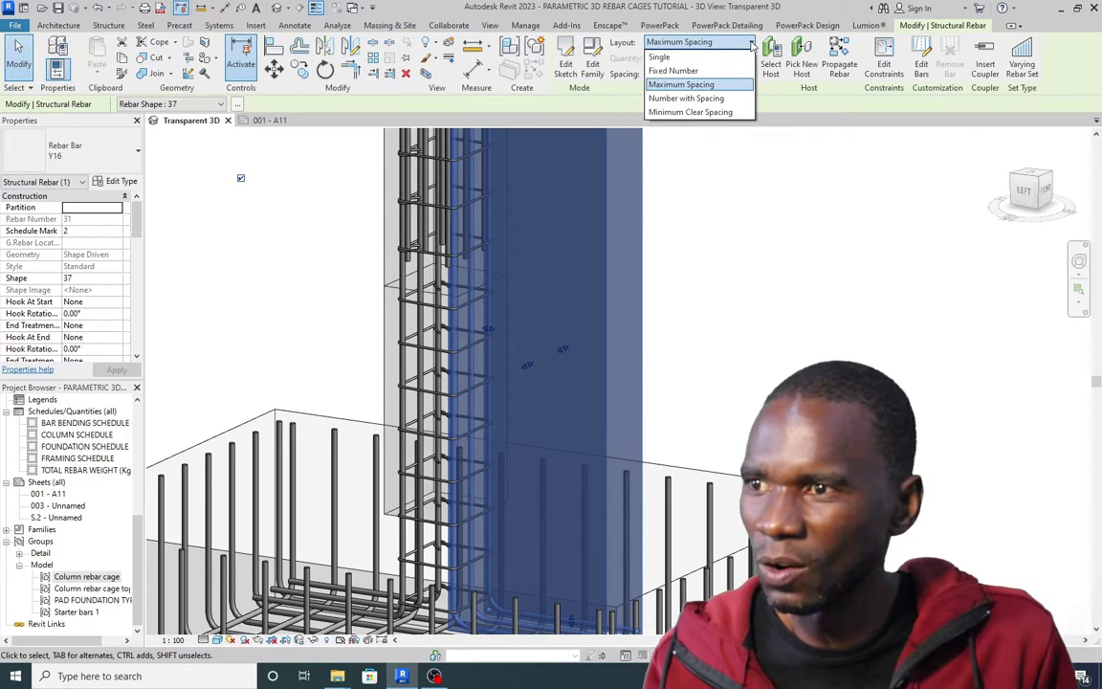
{"action": "left_click", "coordinate": [678, 73]}
{"action": "left_click", "coordinate": [752, 62]}
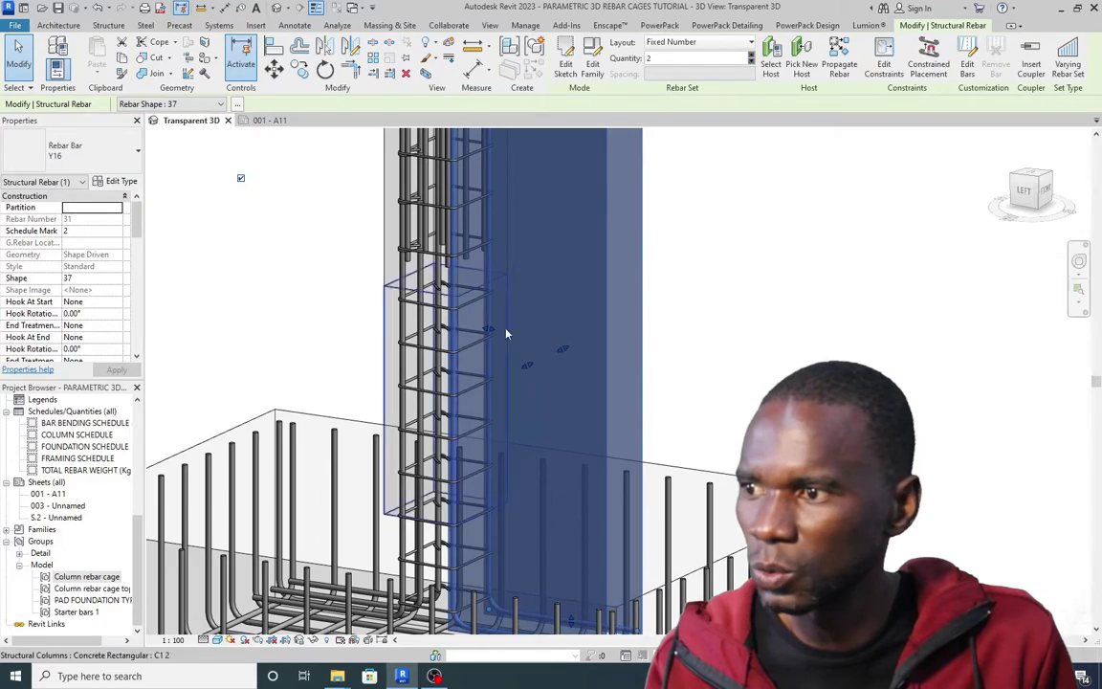
{"action": "scroll", "coordinate": [445, 486], "scroll_direction": "down", "scroll_amount": 3}
{"action": "key", "text": "Escape"}
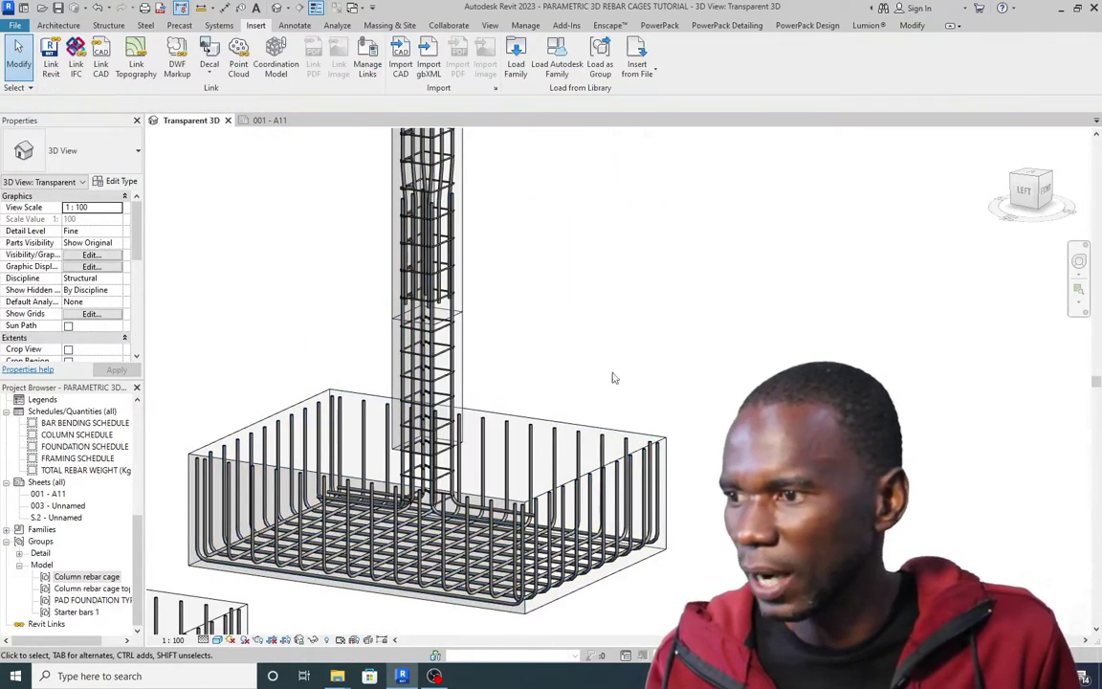
Examine the shape 37 starter bar set in the rear corner pad foundation and the surrounding foundations and columns
{"action": "scroll", "coordinate": [442, 497], "scroll_direction": "up", "scroll_amount": 2}
{"action": "scroll", "coordinate": [441, 501], "scroll_direction": "up", "scroll_amount": 1}
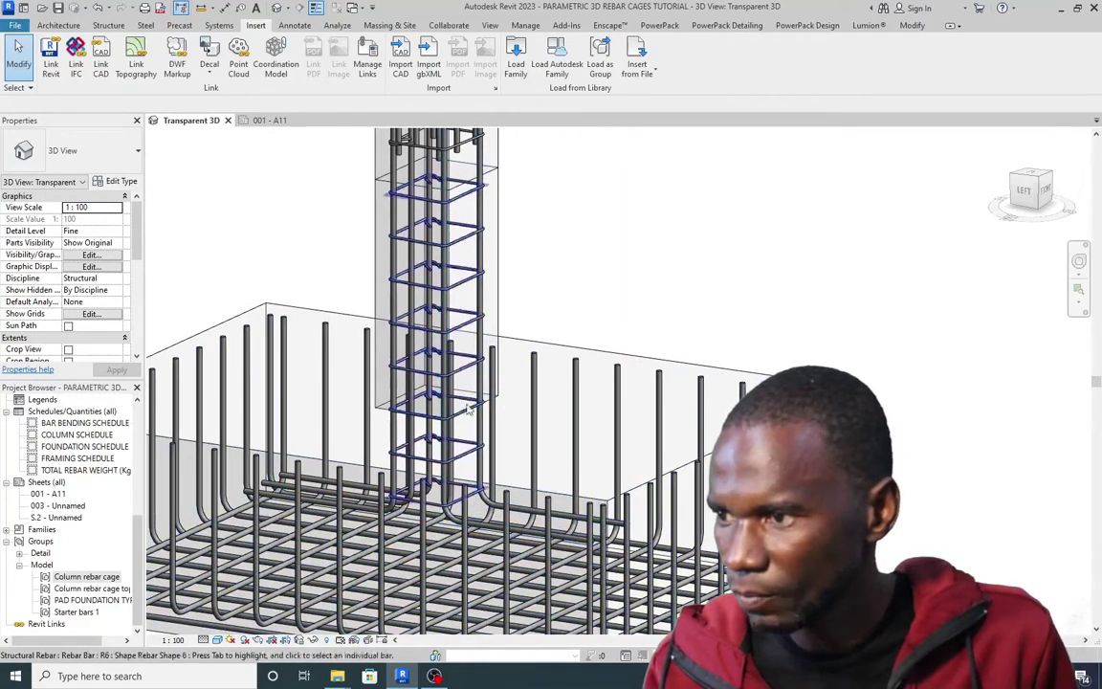
{"action": "scroll", "coordinate": [528, 545], "scroll_direction": "up", "scroll_amount": 1}
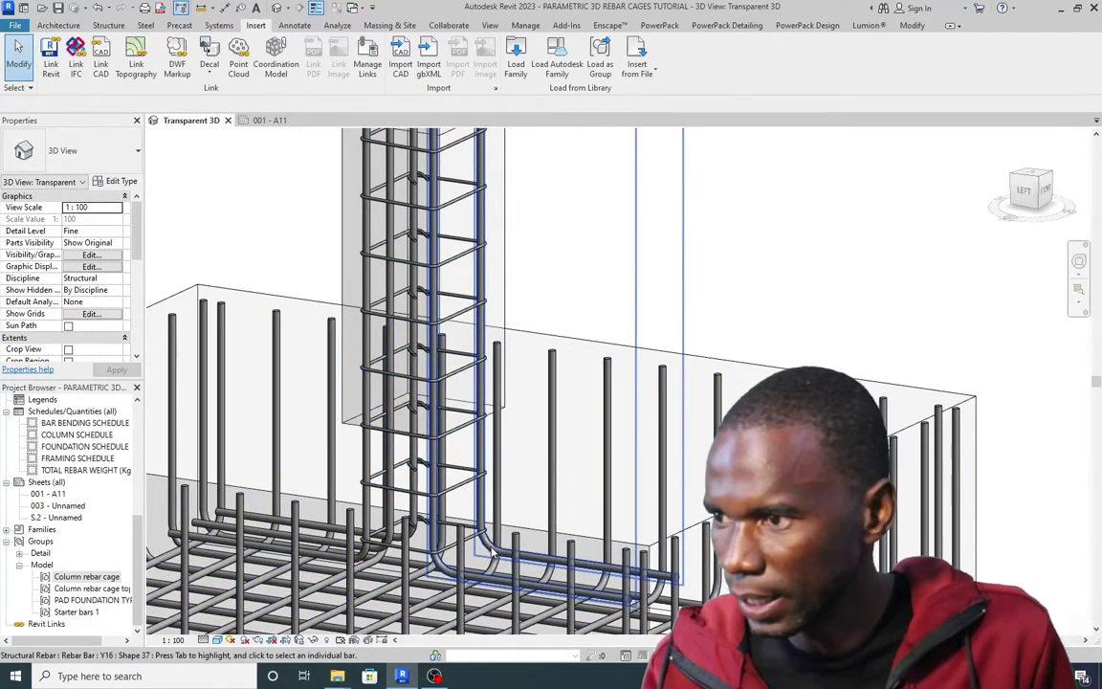
{"action": "left_click", "coordinate": [492, 553]}
{"action": "scroll", "coordinate": [445, 431], "scroll_direction": "down", "scroll_amount": 3}
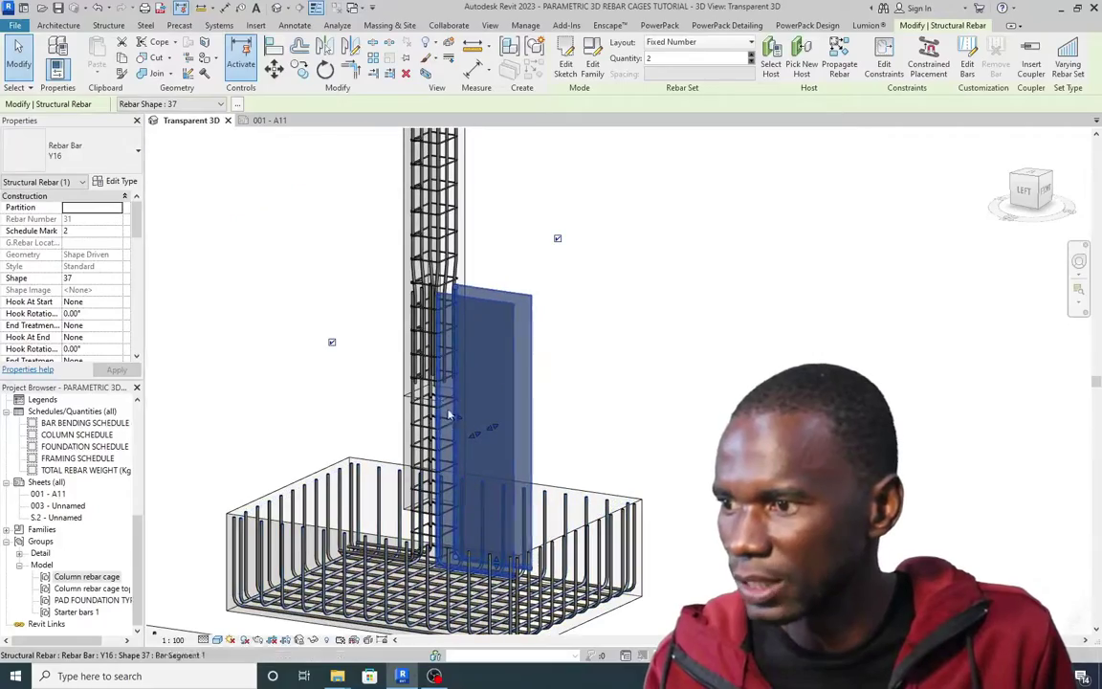
{"action": "key", "text": "Escape"}
{"action": "scroll", "coordinate": [565, 418], "scroll_direction": "down", "scroll_amount": 5}
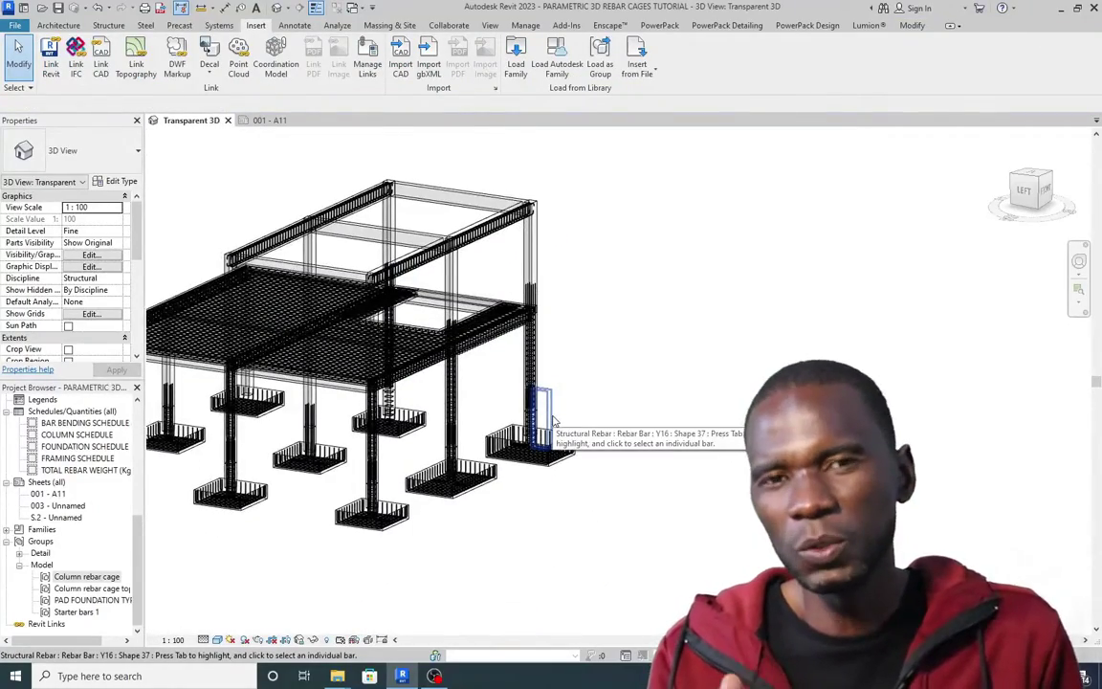
{"action": "middle_click_drag", "start_coordinate": [553, 421], "coordinate": [505, 406], "text": "shift"}
{"action": "scroll", "coordinate": [517, 425], "scroll_direction": "up", "scroll_amount": 5}
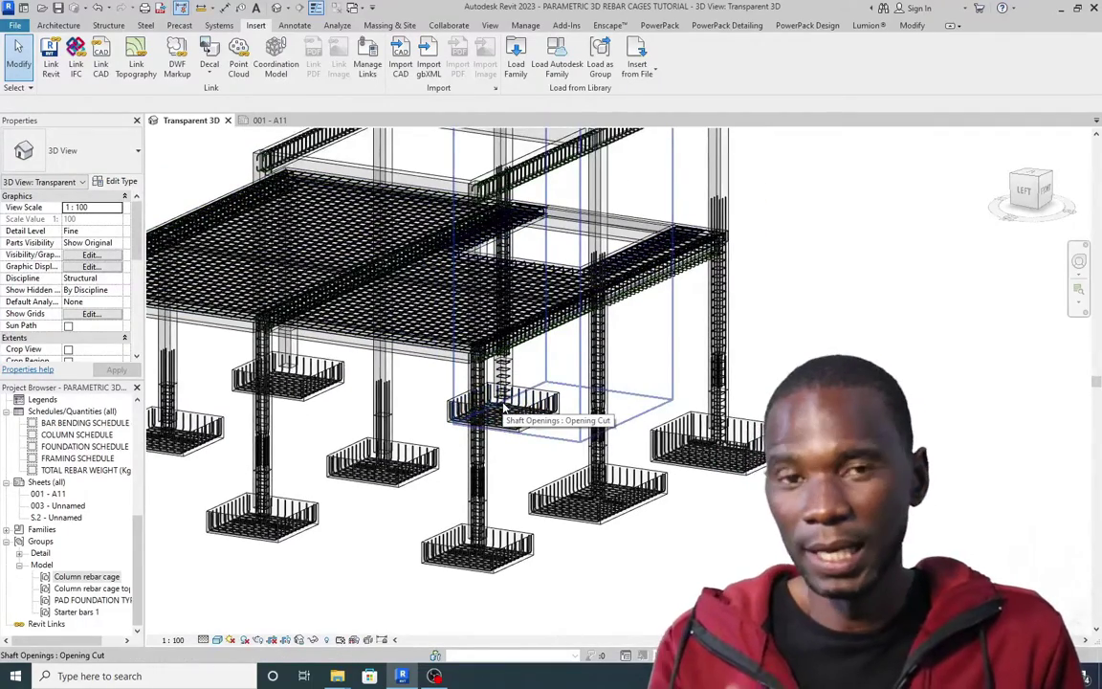
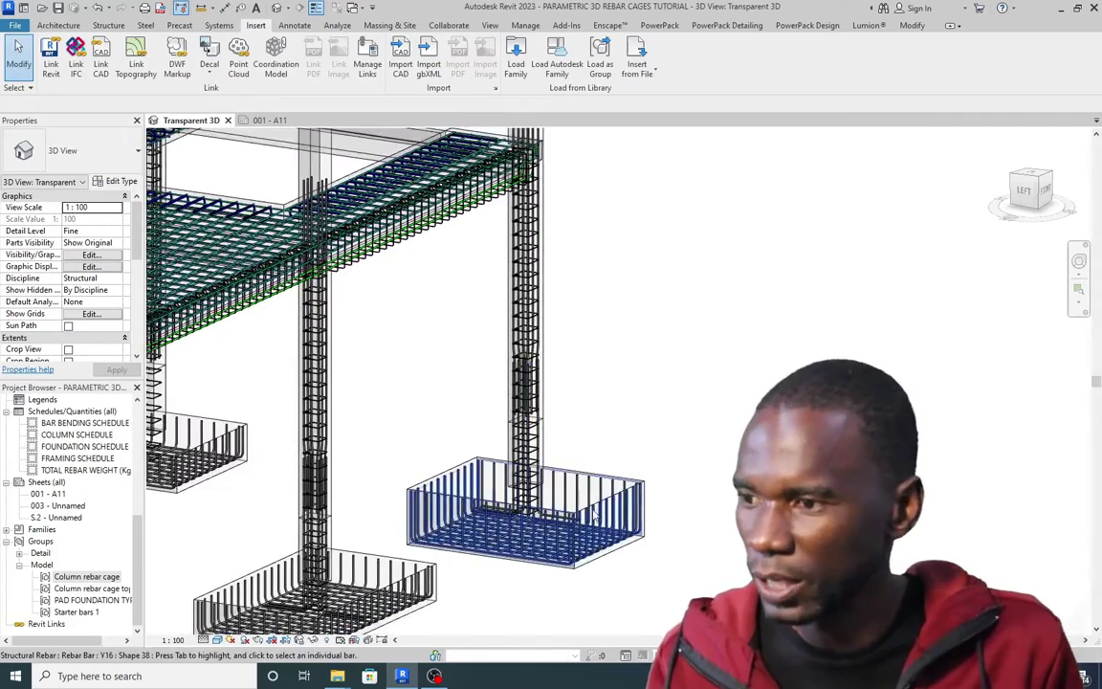
Group the rear corner pad foundation with its enclosed rebar as the model group Group 1, accepting the warnings, and clear the selection
{"action": "scroll", "coordinate": [531, 544], "scroll_direction": "up", "scroll_amount": 2}
{"action": "scroll", "coordinate": [612, 544], "scroll_direction": "up", "scroll_amount": 3}
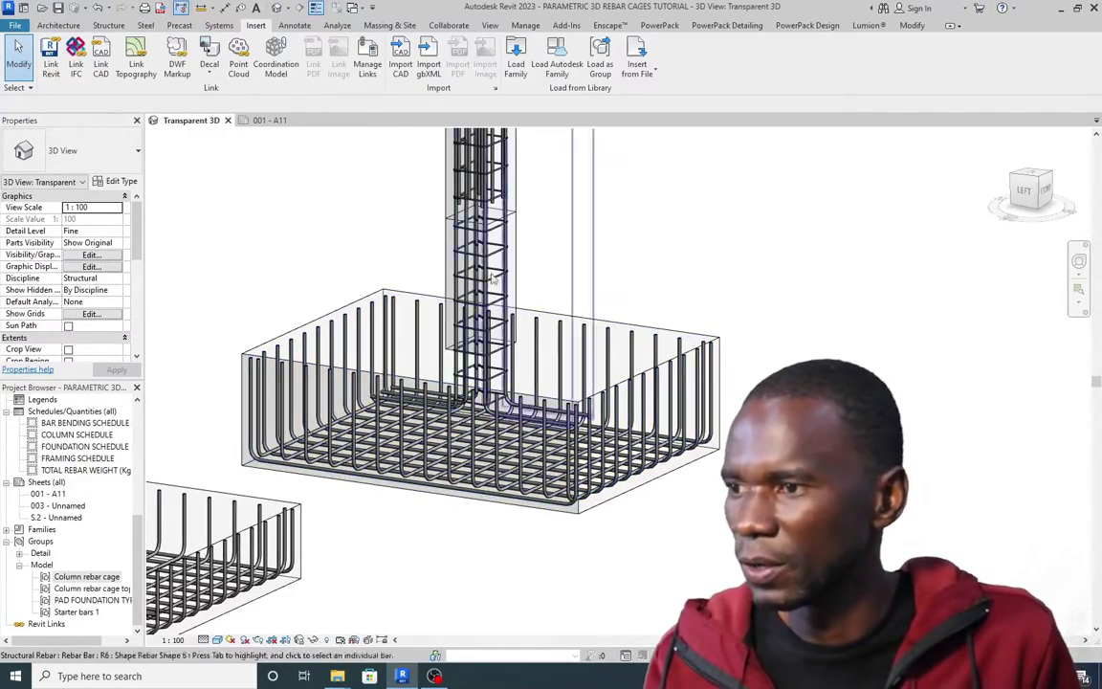
{"action": "middle_click_drag", "start_coordinate": [419, 428], "coordinate": [558, 472], "text": "shift"}
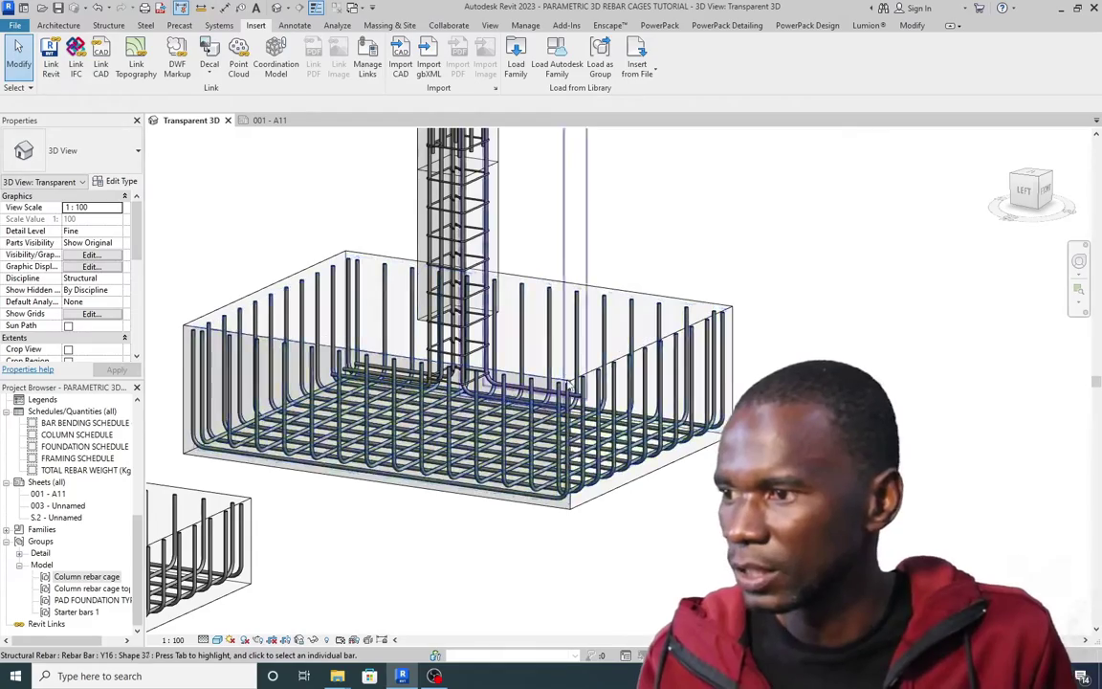
{"action": "middle_click_drag", "start_coordinate": [745, 305], "coordinate": [695, 219], "text": "shift"}
{"action": "scroll", "coordinate": [782, 299], "scroll_direction": "up", "scroll_amount": 2}
{"action": "scroll", "coordinate": [497, 278], "scroll_direction": "down", "scroll_amount": 2}
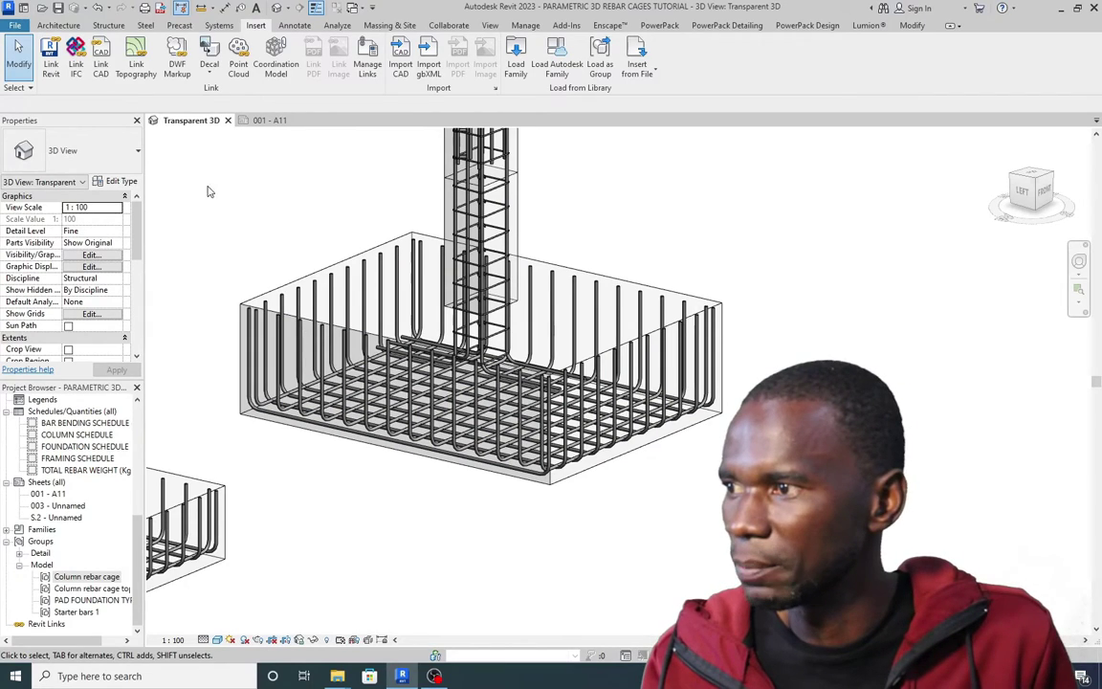
{"action": "left_click_drag", "start_coordinate": [202, 178], "coordinate": [781, 495]}
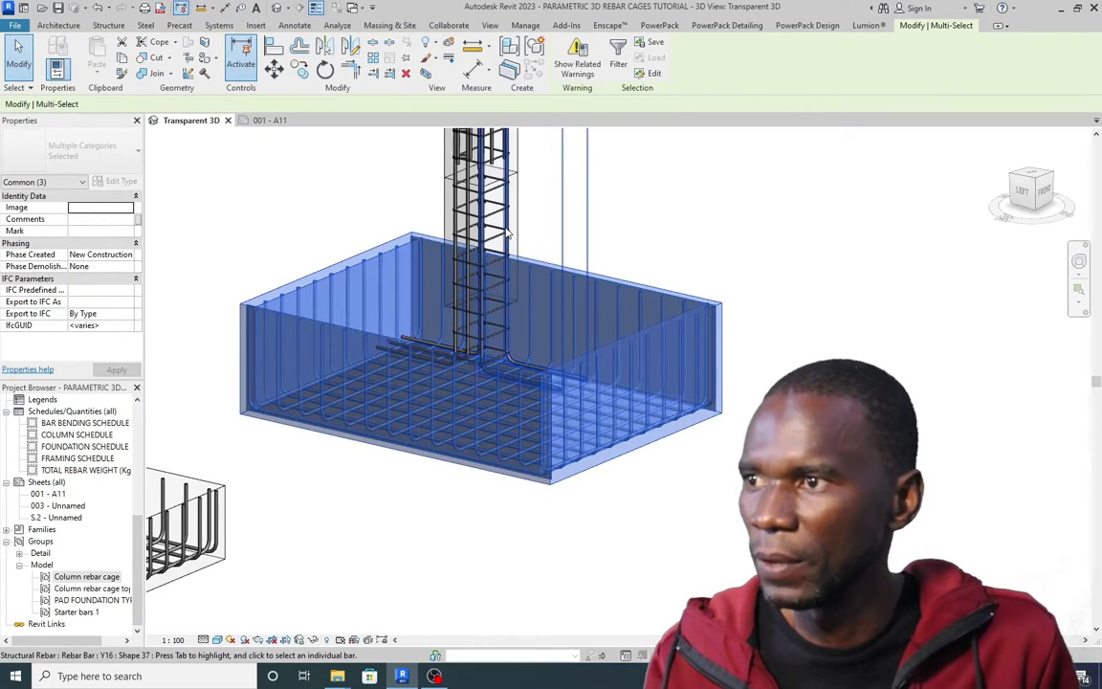
{"action": "left_click", "coordinate": [534, 47]}
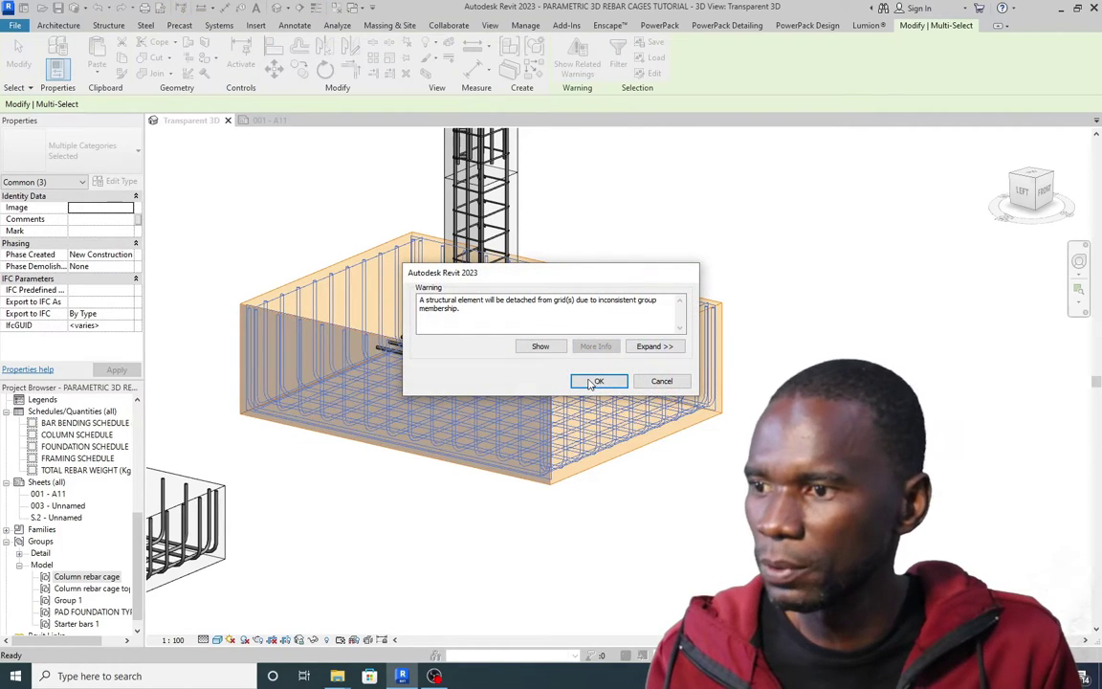
{"action": "left_click", "coordinate": [593, 382]}
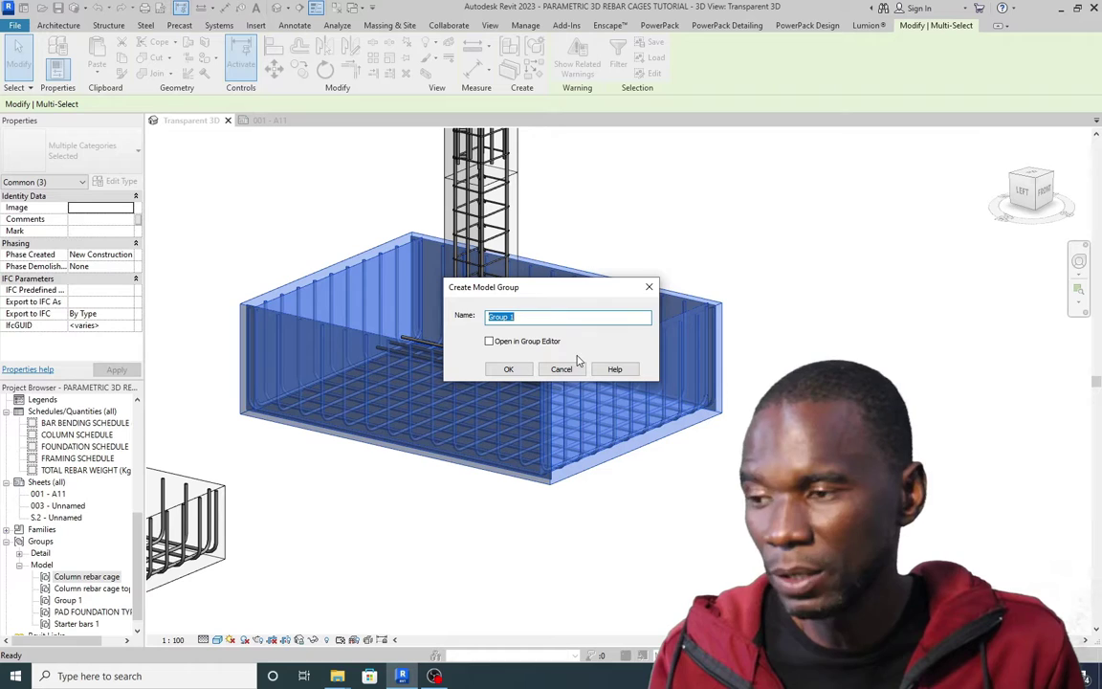
{"action": "left_click", "coordinate": [505, 370]}
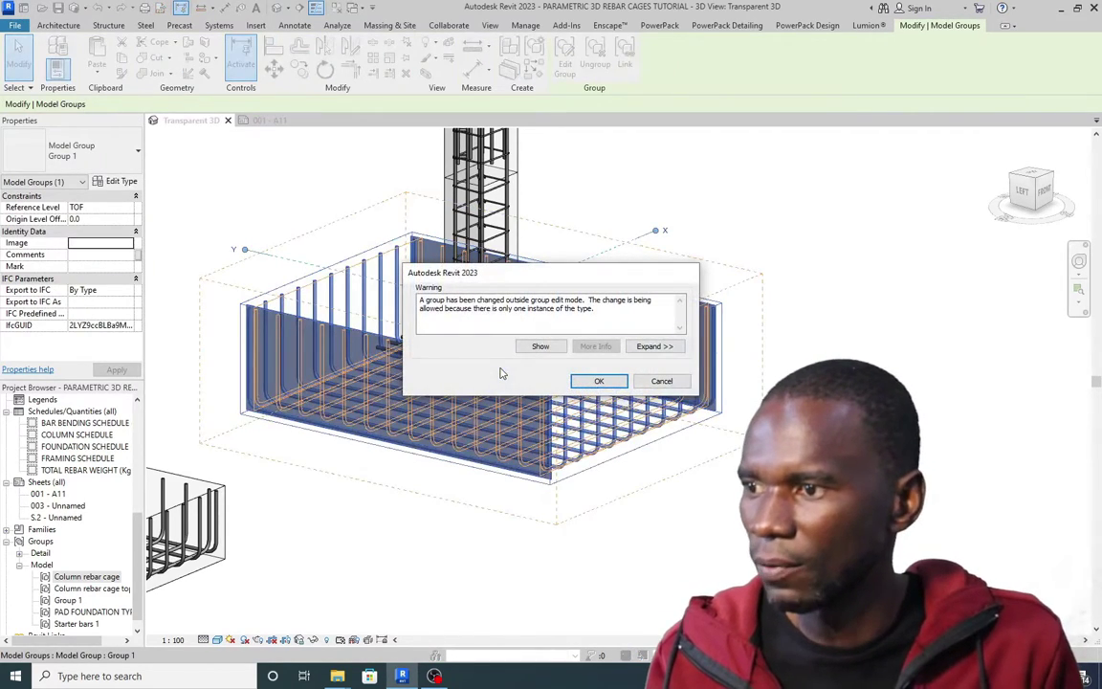
{"action": "left_click", "coordinate": [597, 380]}
{"action": "left_click", "coordinate": [726, 204]}
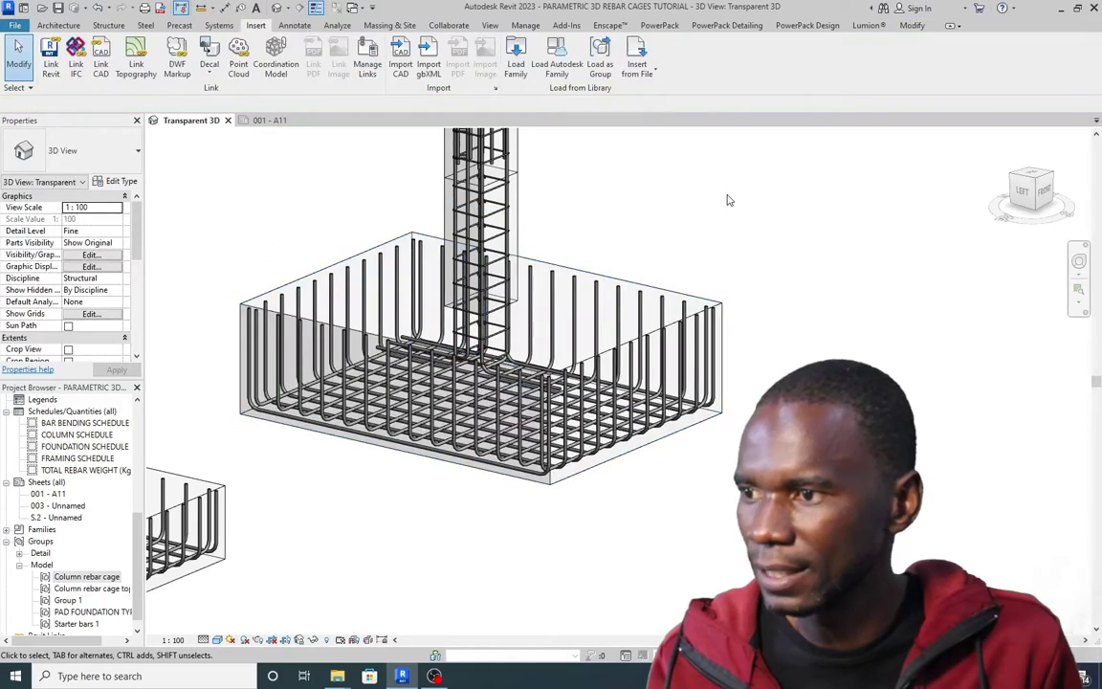
Examine the grouped pad foundation and locate Group 1 among the project's model groups
{"action": "scroll", "coordinate": [521, 291], "scroll_direction": "down", "scroll_amount": 4}
{"action": "scroll", "coordinate": [500, 304], "scroll_direction": "down", "scroll_amount": 5}
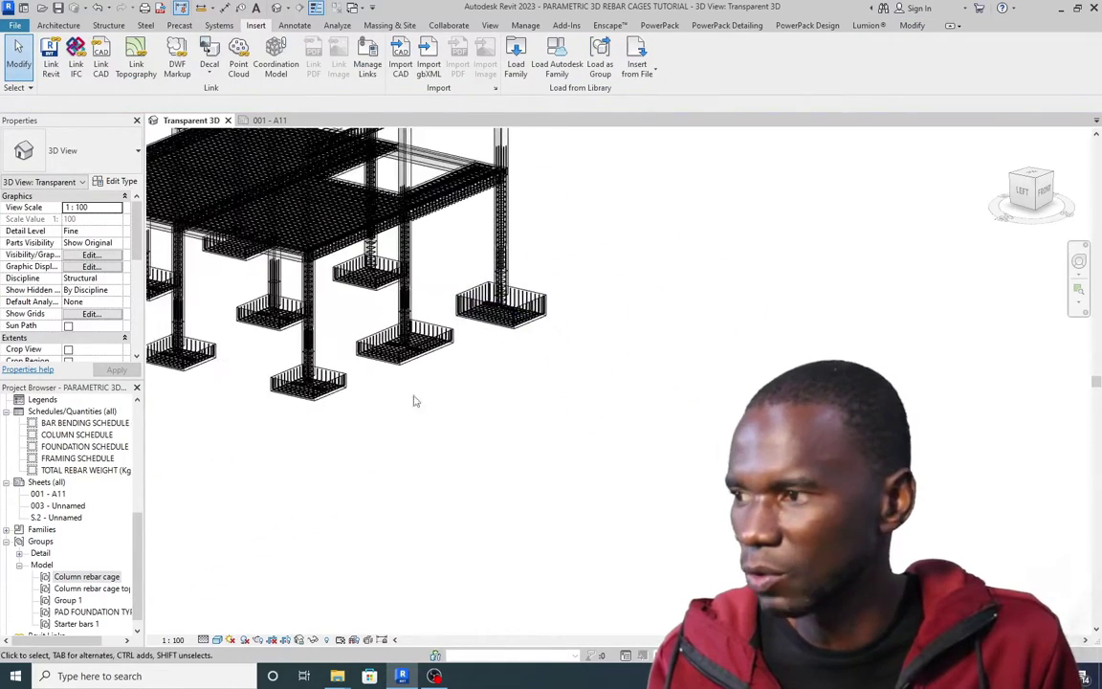
{"action": "scroll", "coordinate": [496, 297], "scroll_direction": "up", "scroll_amount": 6}
{"action": "scroll", "coordinate": [496, 296], "scroll_direction": "down", "scroll_amount": 3}
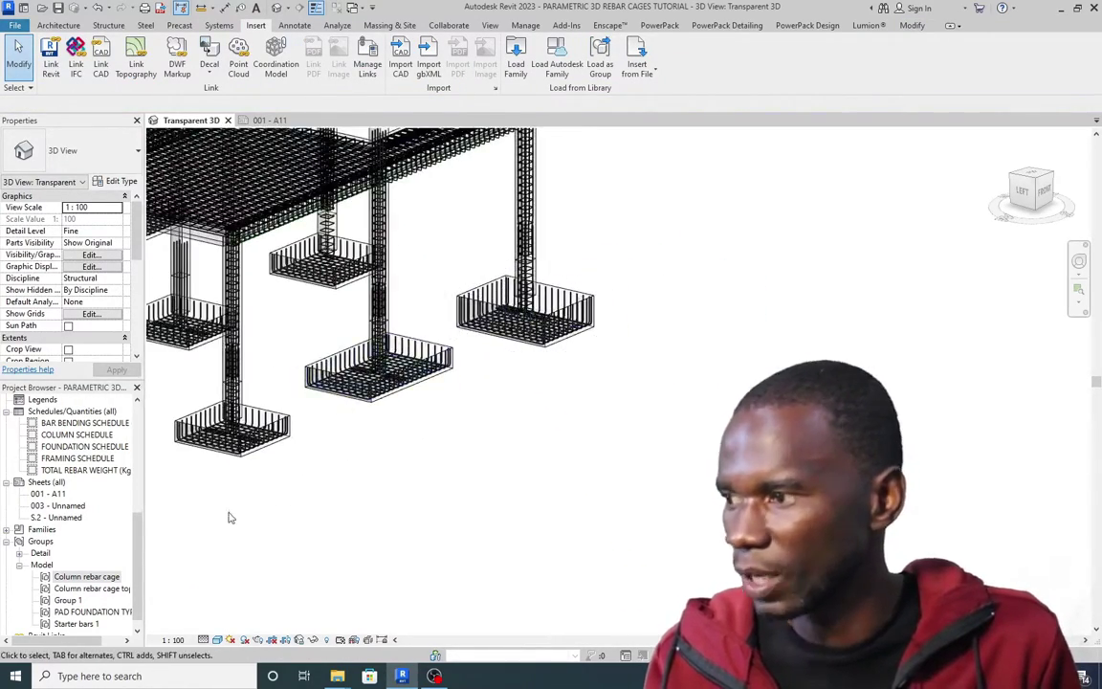
{"action": "scroll", "coordinate": [125, 536], "scroll_direction": "down", "scroll_amount": 1}
{"action": "left_click", "coordinate": [84, 565]}
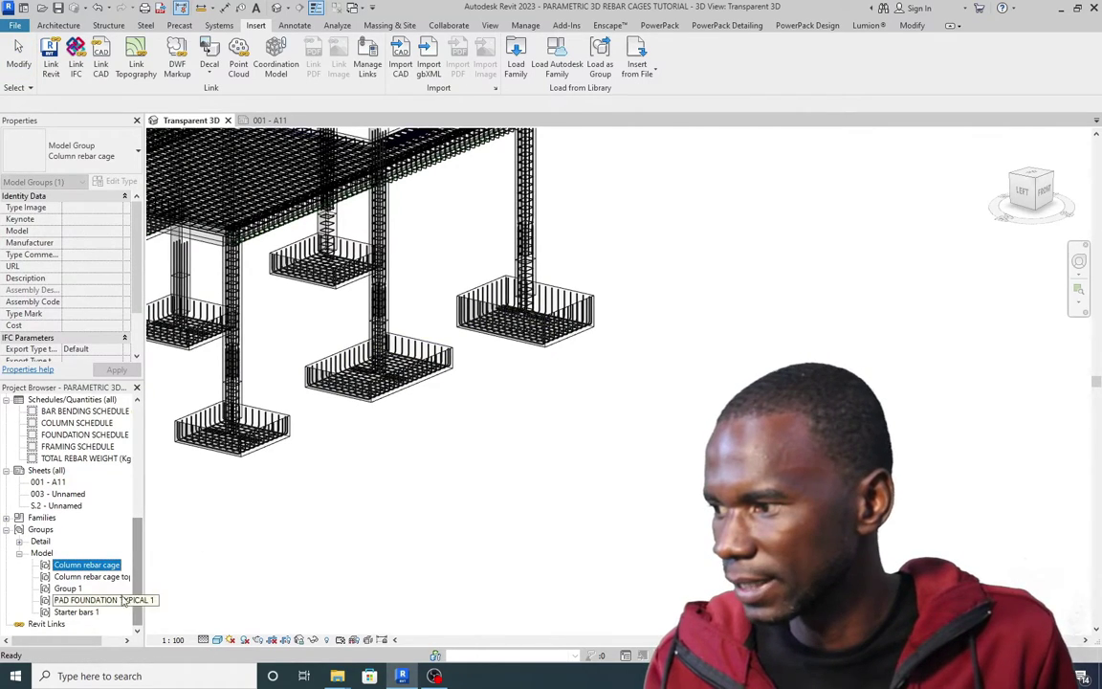
{"action": "left_click", "coordinate": [67, 588]}
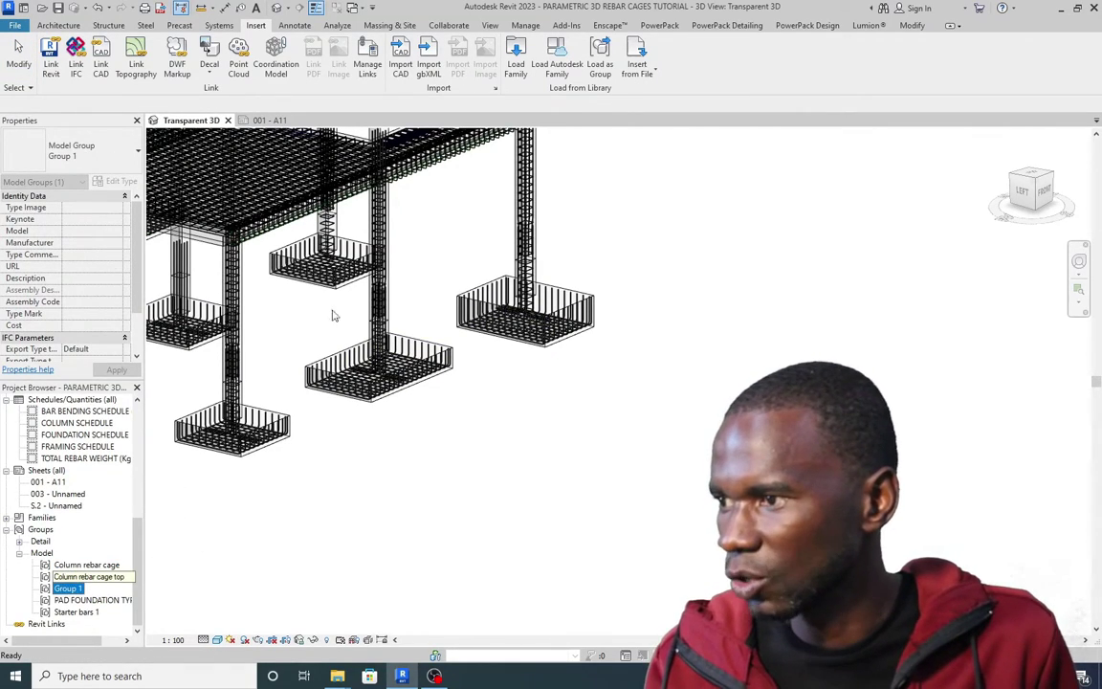
{"action": "scroll", "coordinate": [553, 314], "scroll_direction": "up", "scroll_amount": 3}
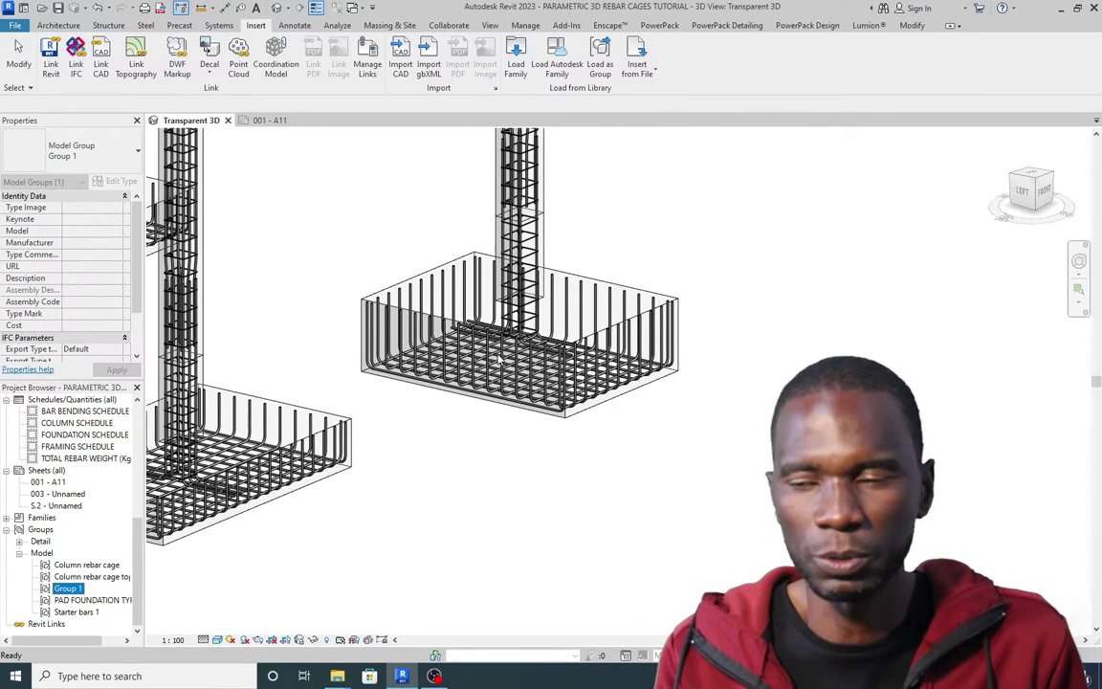
Save the Group 1 model group as GROUP 1 in the desktop's PARAMETRIC 3D REBAR CAGES FOLDER
{"action": "right_click", "coordinate": [71, 590]}
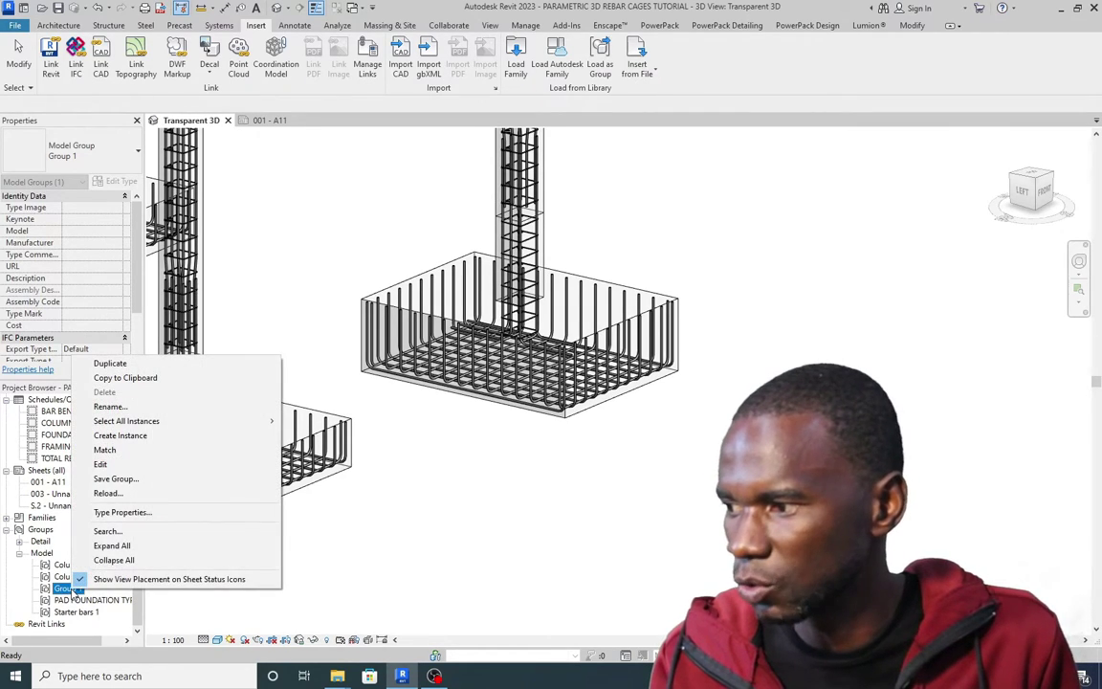
{"action": "left_click", "coordinate": [115, 478]}
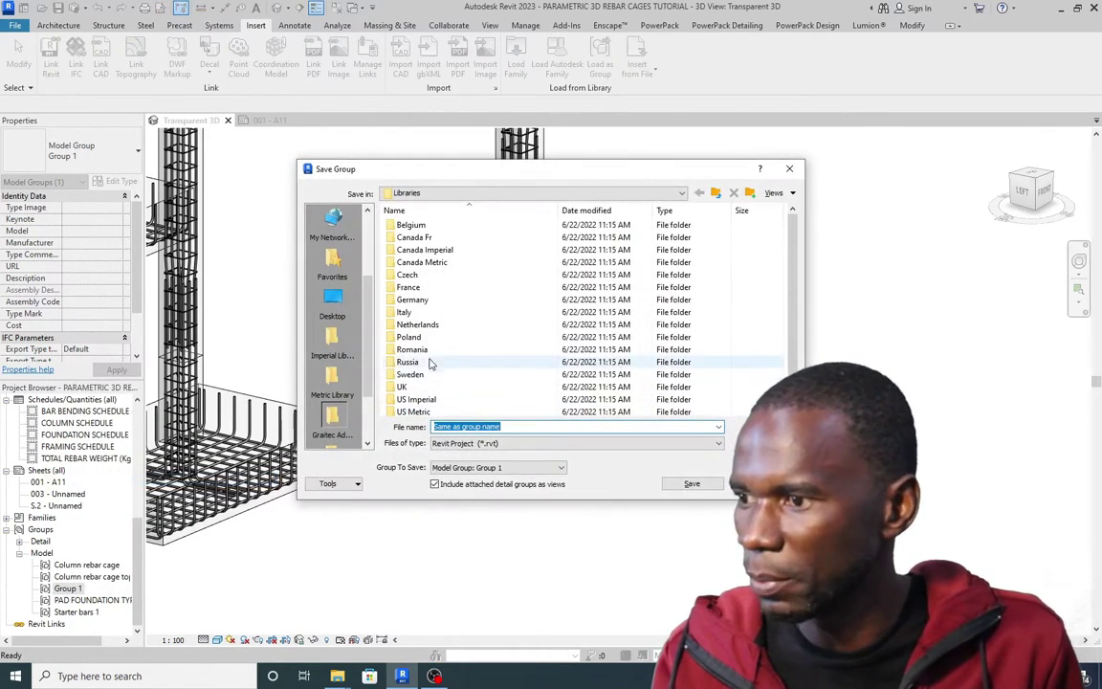
{"action": "left_click", "coordinate": [345, 316]}
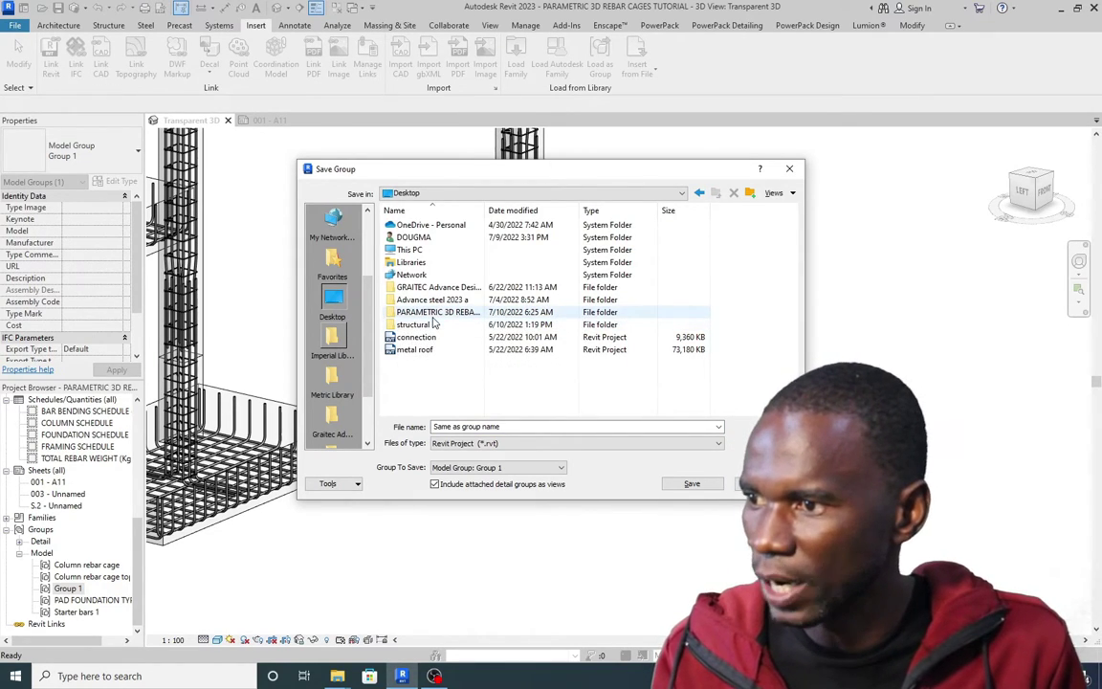
{"action": "double_click", "coordinate": [432, 313]}
{"action": "left_click", "coordinate": [516, 428]}
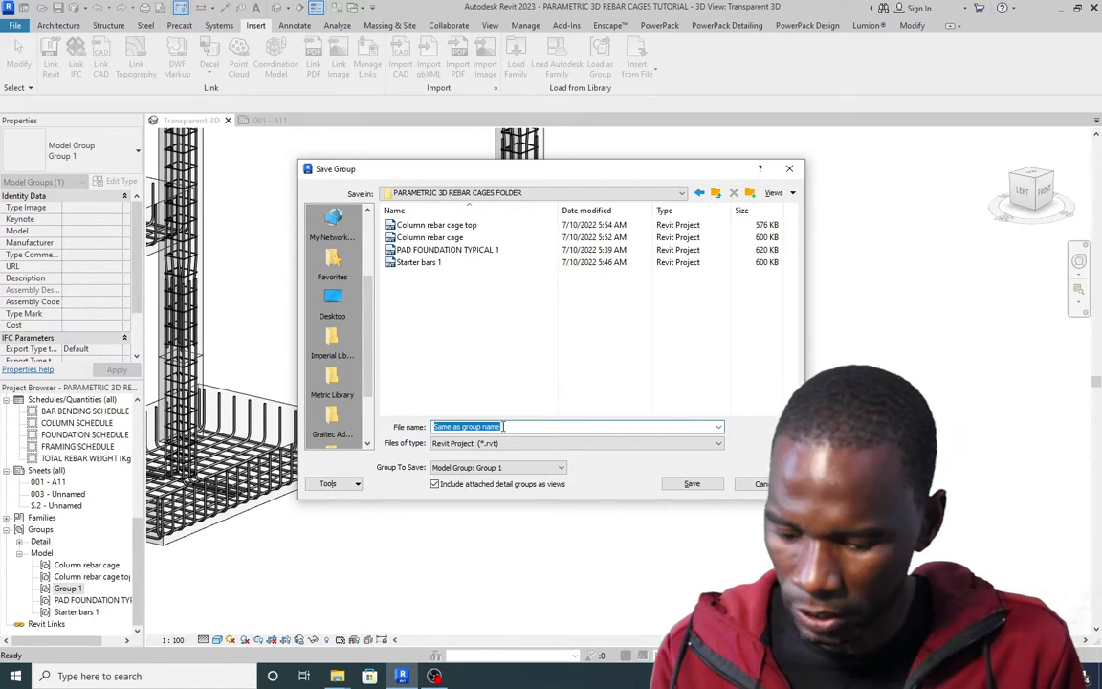
{"action": "type", "text": "GROUP 1"}
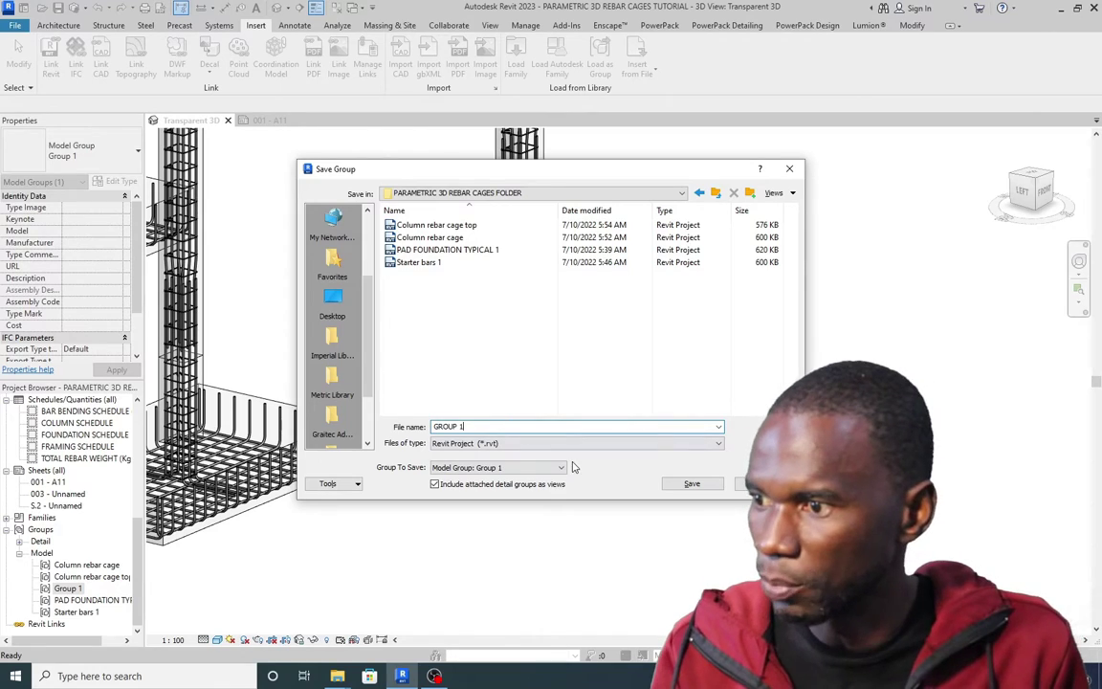
{"action": "left_click", "coordinate": [691, 485]}
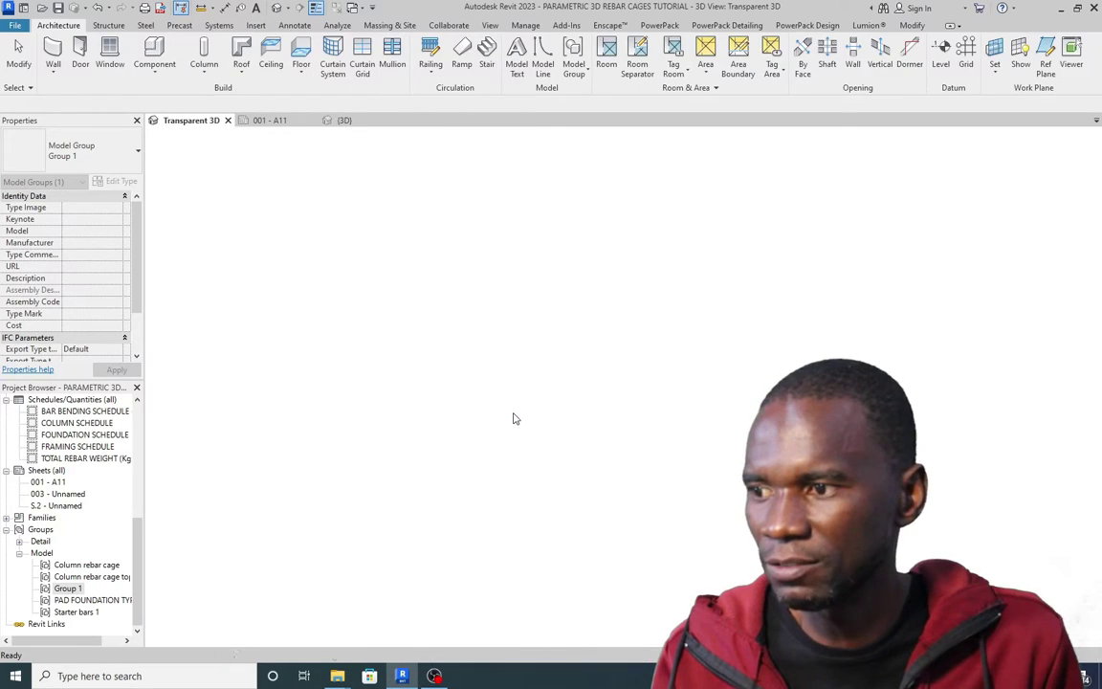
Group the column stub, its links and the starter bars above the rear corner pad foundation as the model group Group 2
{"action": "scroll", "coordinate": [492, 429], "scroll_direction": "down", "scroll_amount": 1}
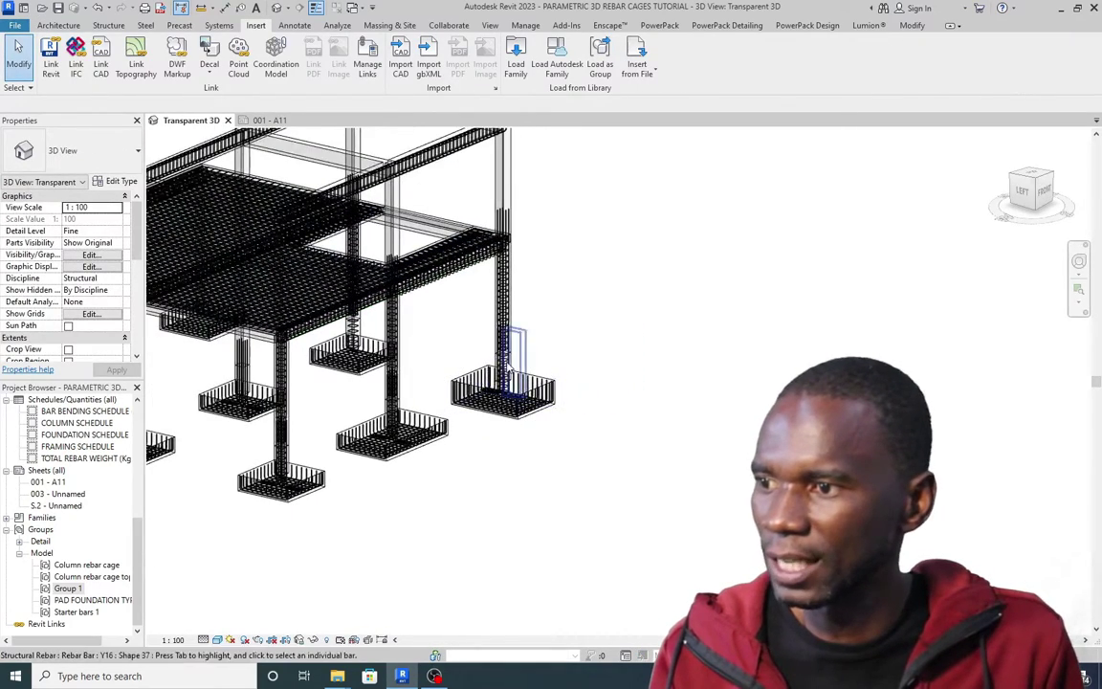
{"action": "scroll", "coordinate": [491, 449], "scroll_direction": "up", "scroll_amount": 5}
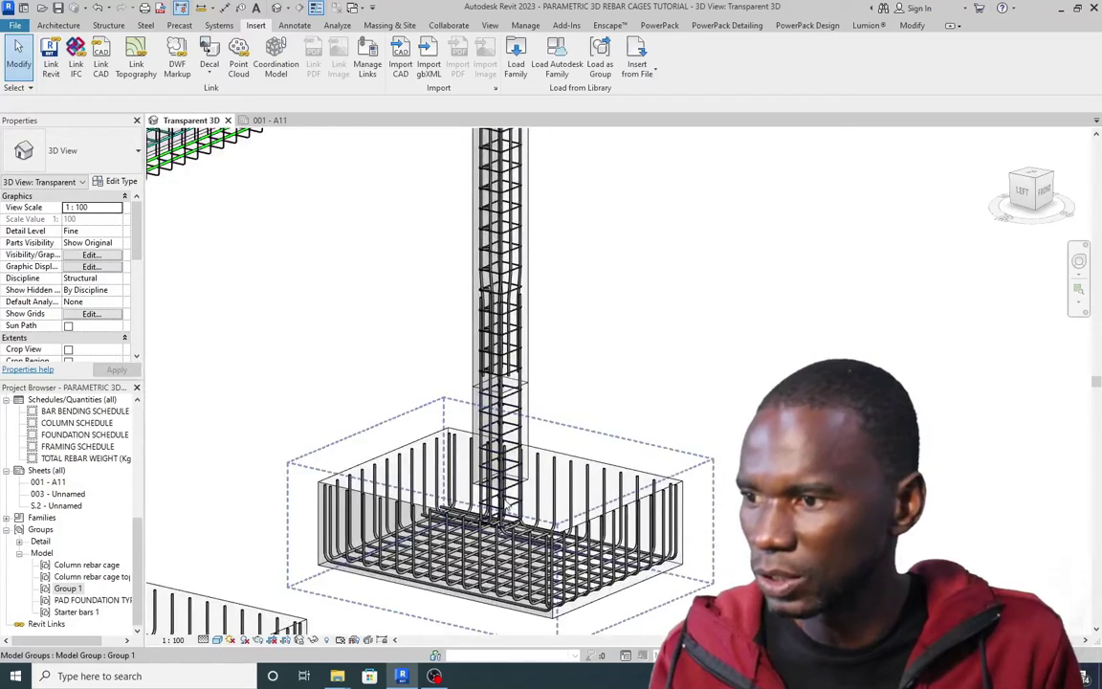
{"action": "scroll", "coordinate": [456, 451], "scroll_direction": "up", "scroll_amount": 2}
{"action": "scroll", "coordinate": [453, 331], "scroll_direction": "down", "scroll_amount": 2}
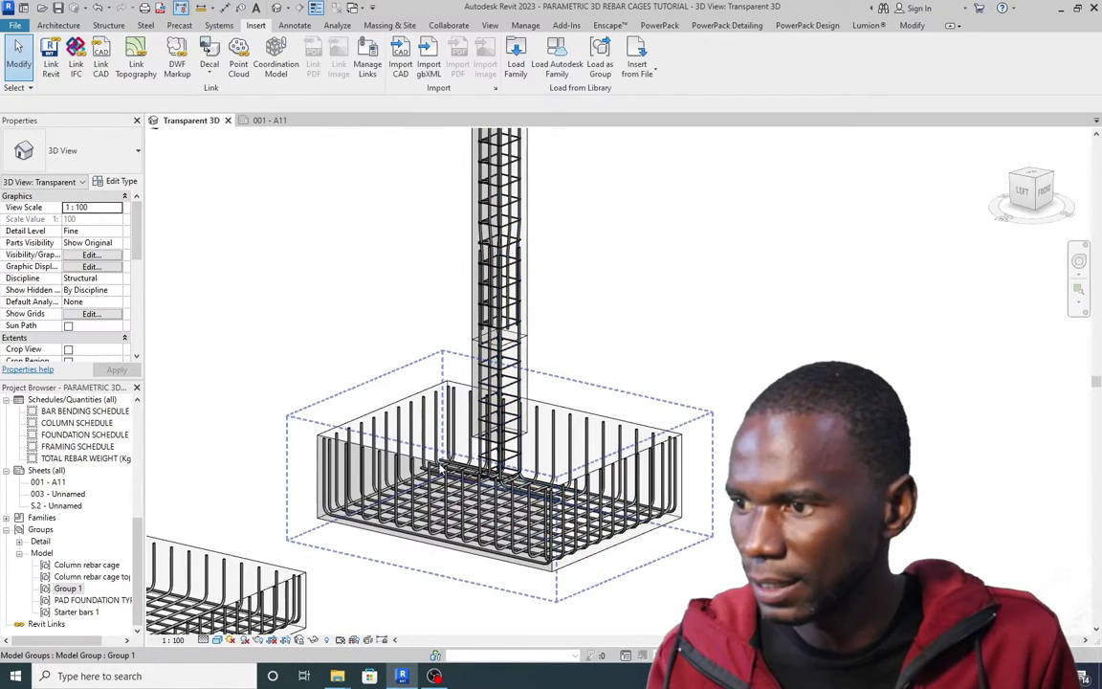
{"action": "key", "text": "Escape"}
{"action": "left_click_drag", "start_coordinate": [394, 199], "coordinate": [607, 523]}
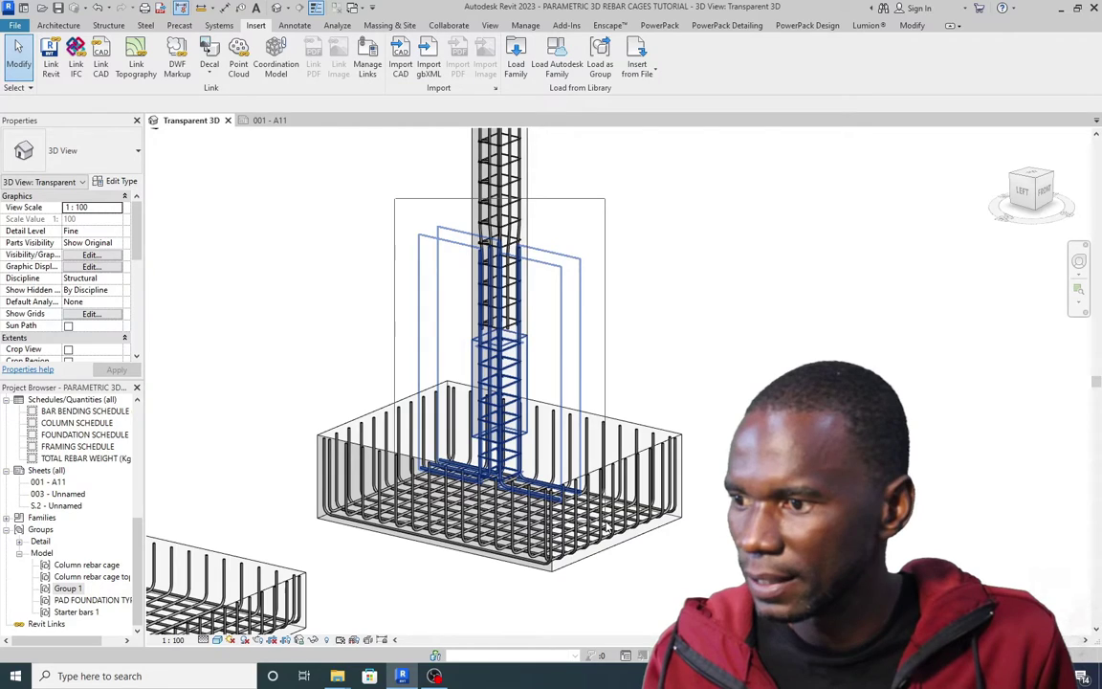
{"action": "left_click_drag", "start_coordinate": [607, 525], "coordinate": [608, 526]}
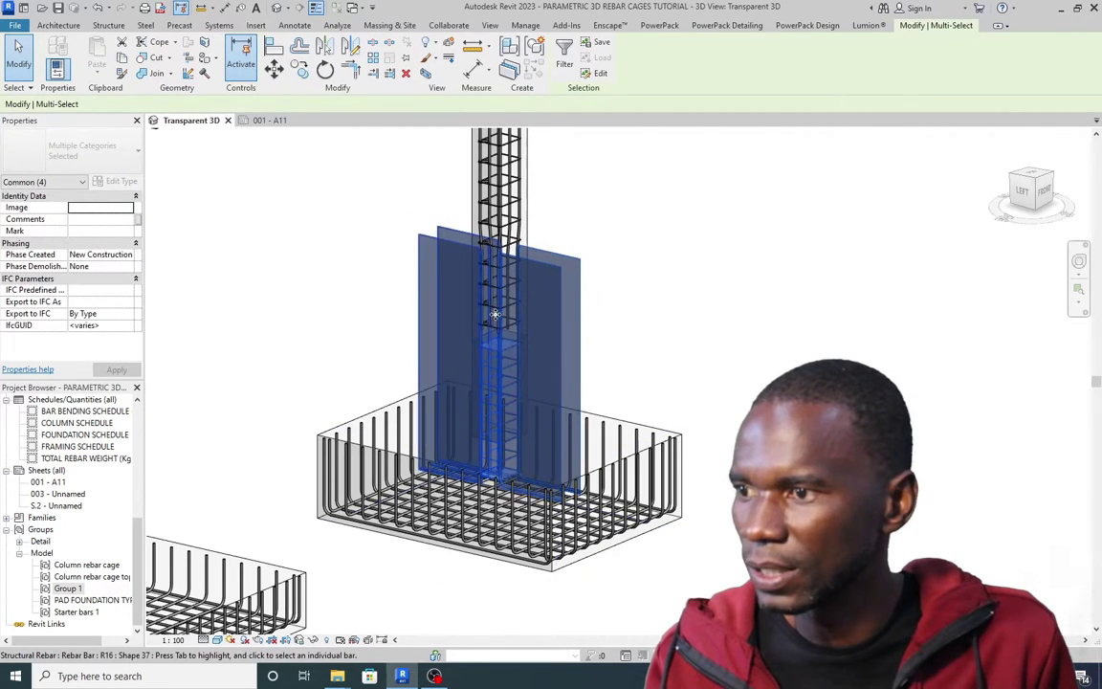
{"action": "scroll", "coordinate": [499, 309], "scroll_direction": "up", "scroll_amount": 3}
{"action": "scroll", "coordinate": [499, 309], "scroll_direction": "up", "scroll_amount": 2}
{"action": "scroll", "coordinate": [479, 413], "scroll_direction": "down", "scroll_amount": 5}
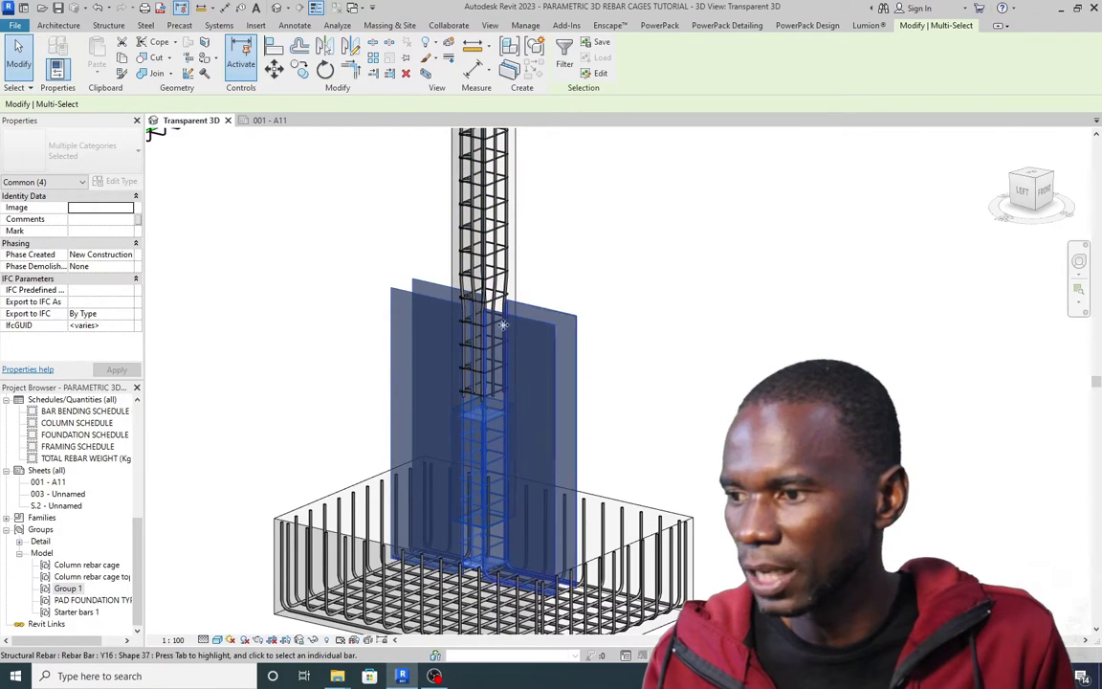
{"action": "scroll", "coordinate": [485, 394], "scroll_direction": "up", "scroll_amount": 1}
{"action": "scroll", "coordinate": [485, 394], "scroll_direction": "down", "scroll_amount": 3}
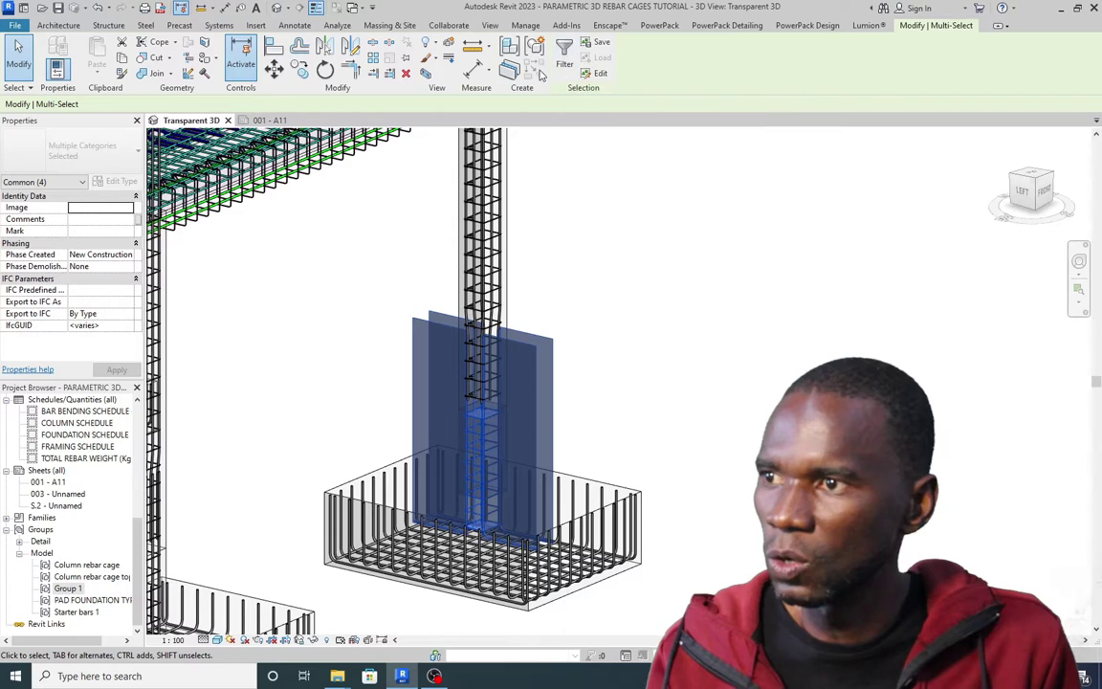
{"action": "left_click", "coordinate": [534, 46]}
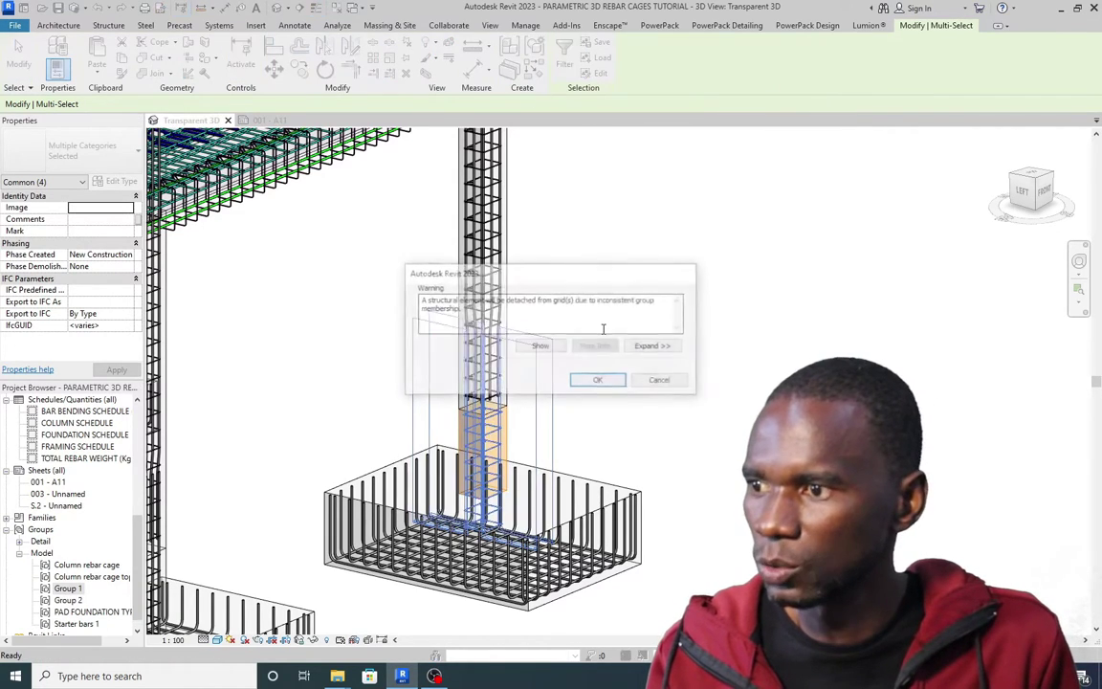
{"action": "left_click", "coordinate": [595, 380]}
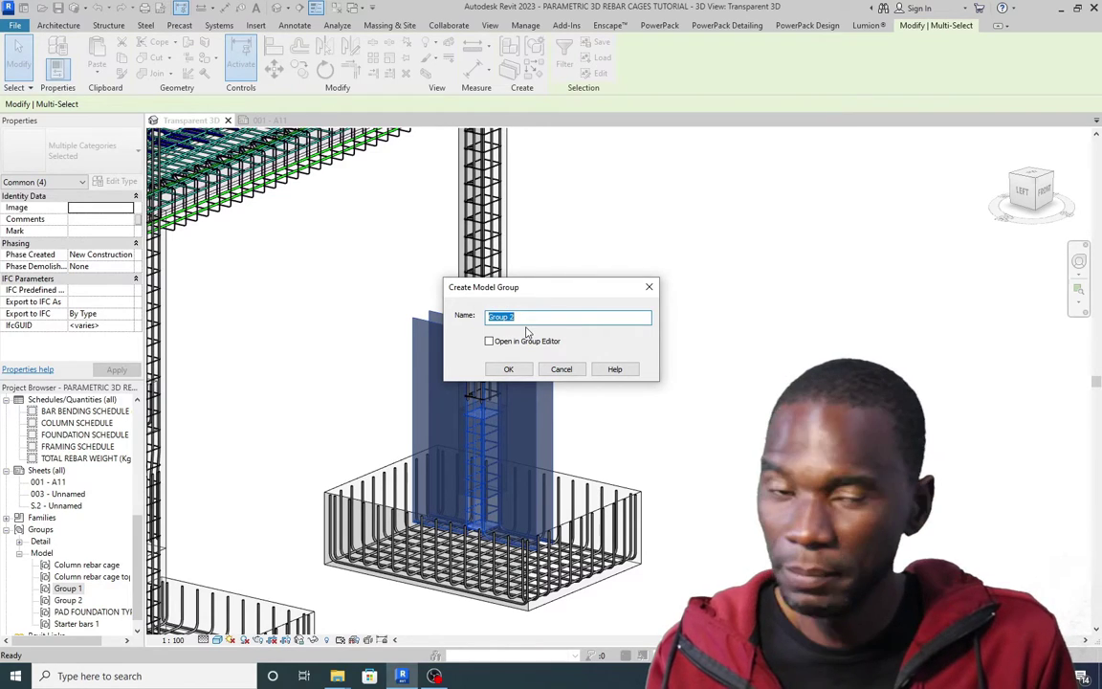
{"action": "left_click", "coordinate": [508, 369]}
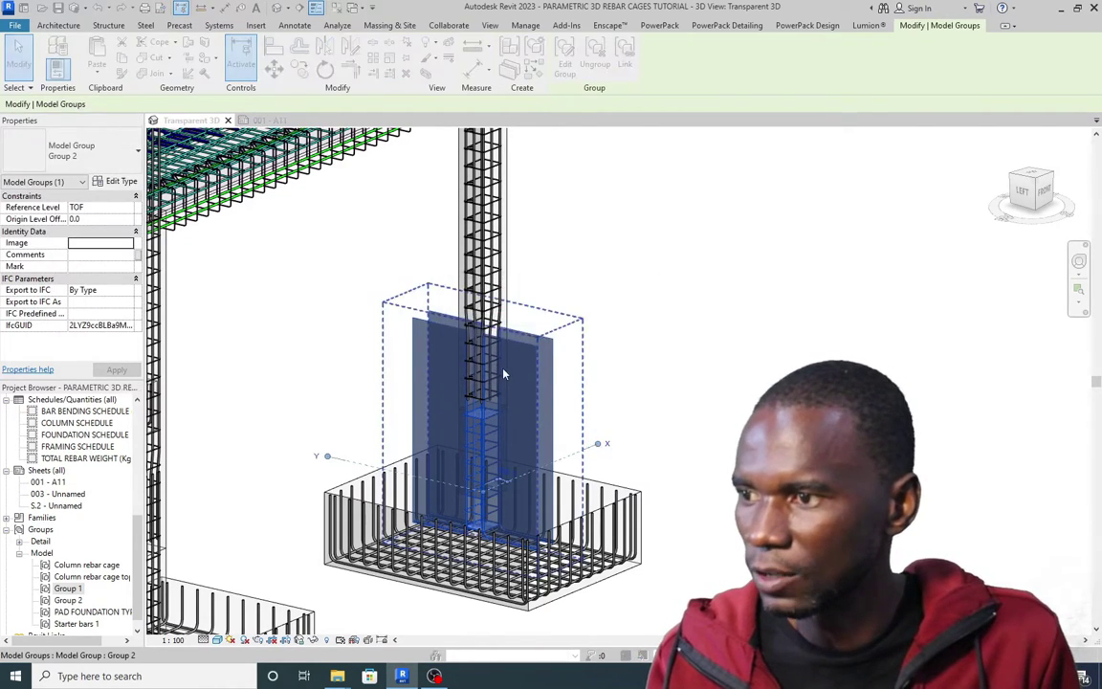
Clear the selection and save the Group 2 model group as GROUP 2 in the desktop's PARAMETRIC 3D REBAR CAGES FOLDER
{"action": "left_click", "coordinate": [600, 381]}
{"action": "left_click", "coordinate": [712, 300]}
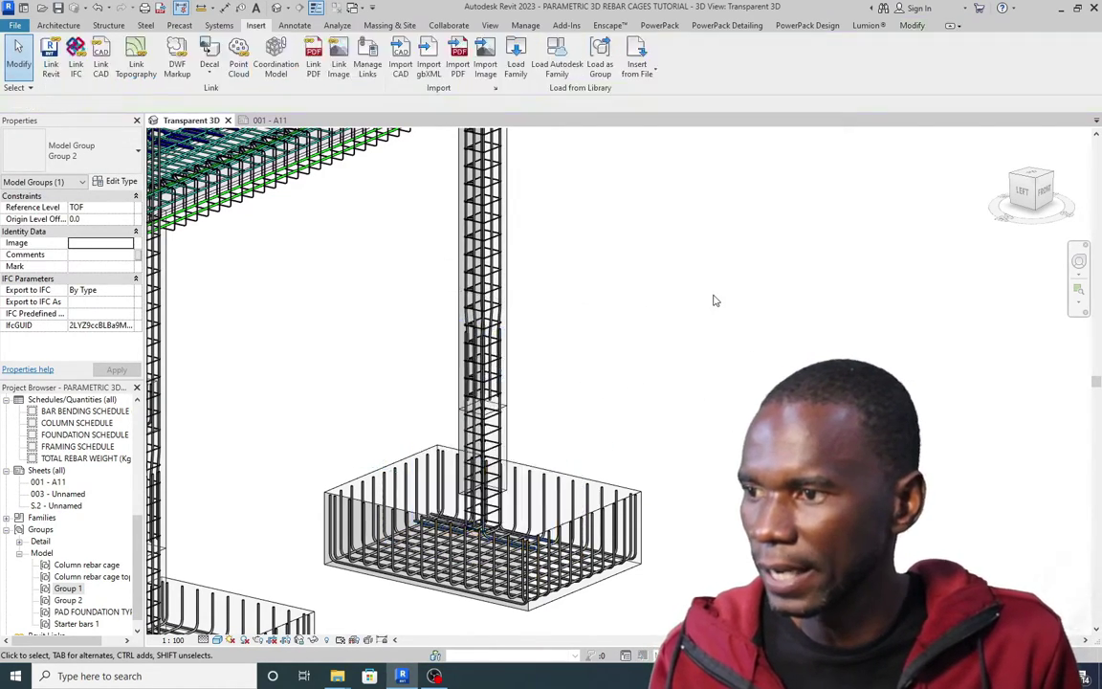
{"action": "left_click", "coordinate": [68, 600]}
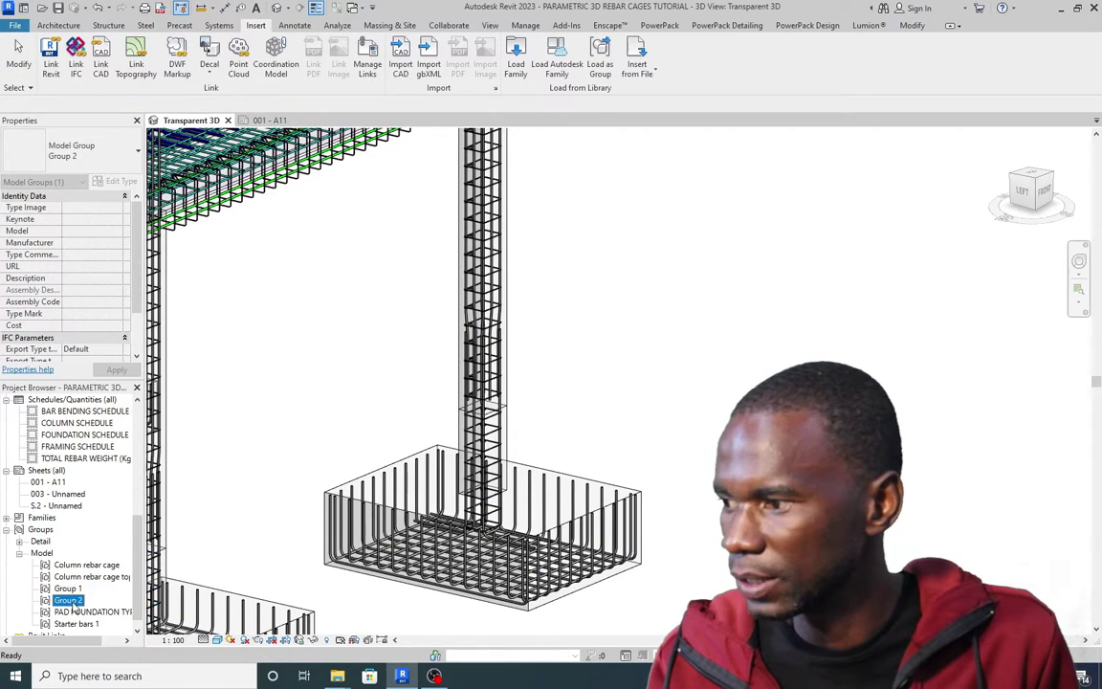
{"action": "right_click", "coordinate": [72, 602]}
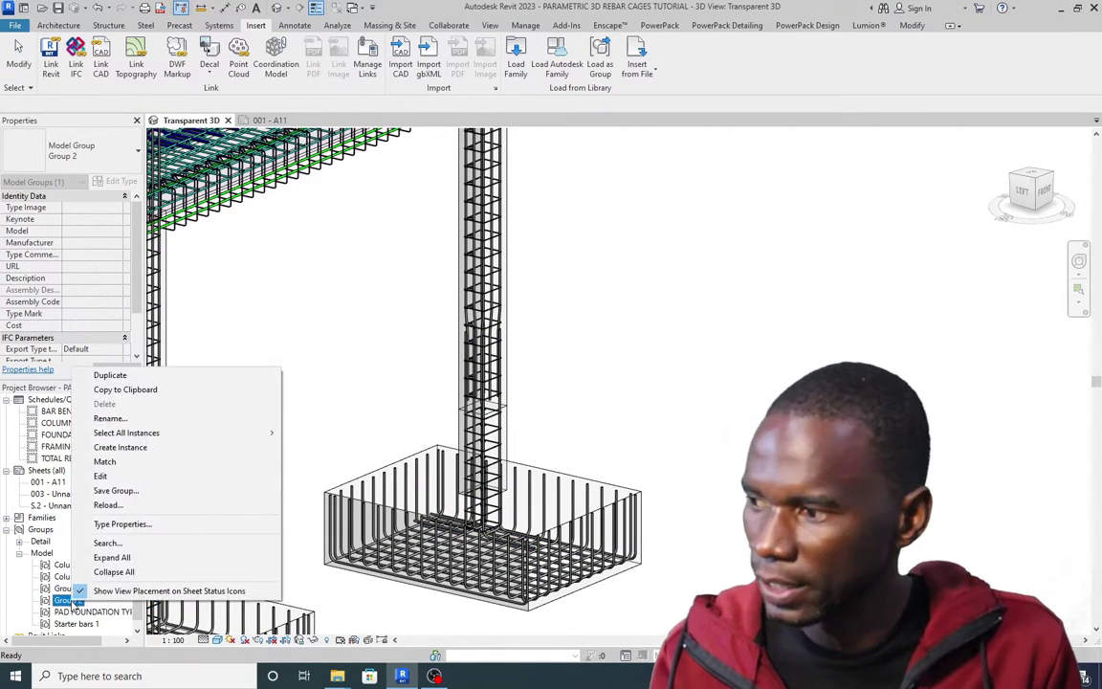
{"action": "left_click", "coordinate": [124, 491]}
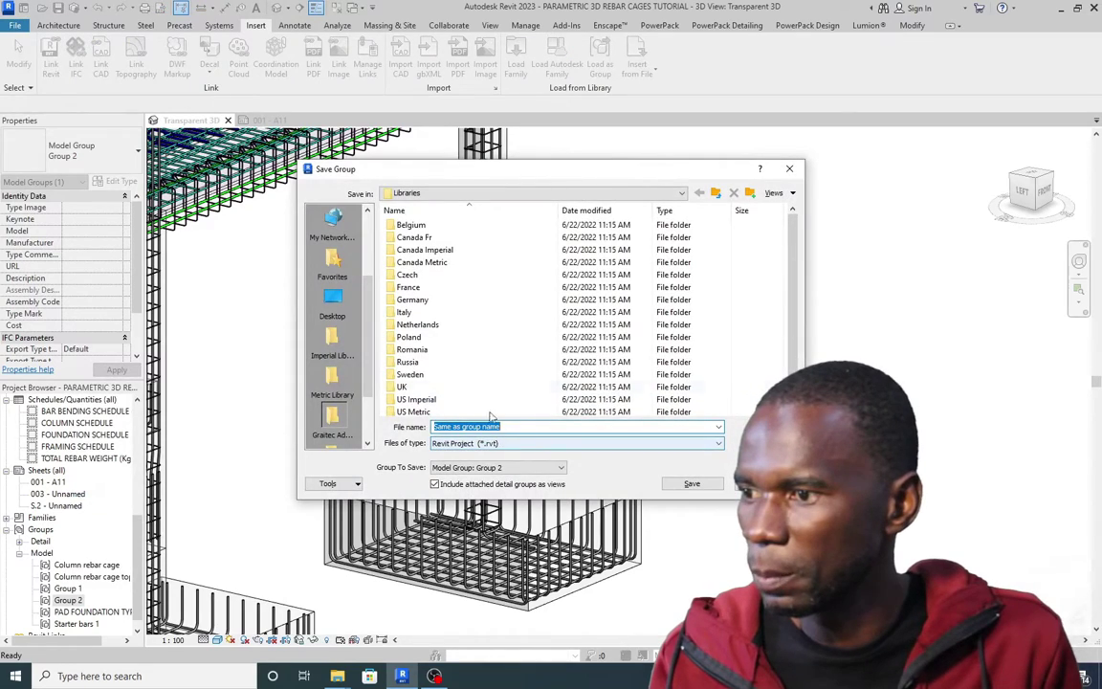
{"action": "left_click", "coordinate": [332, 301]}
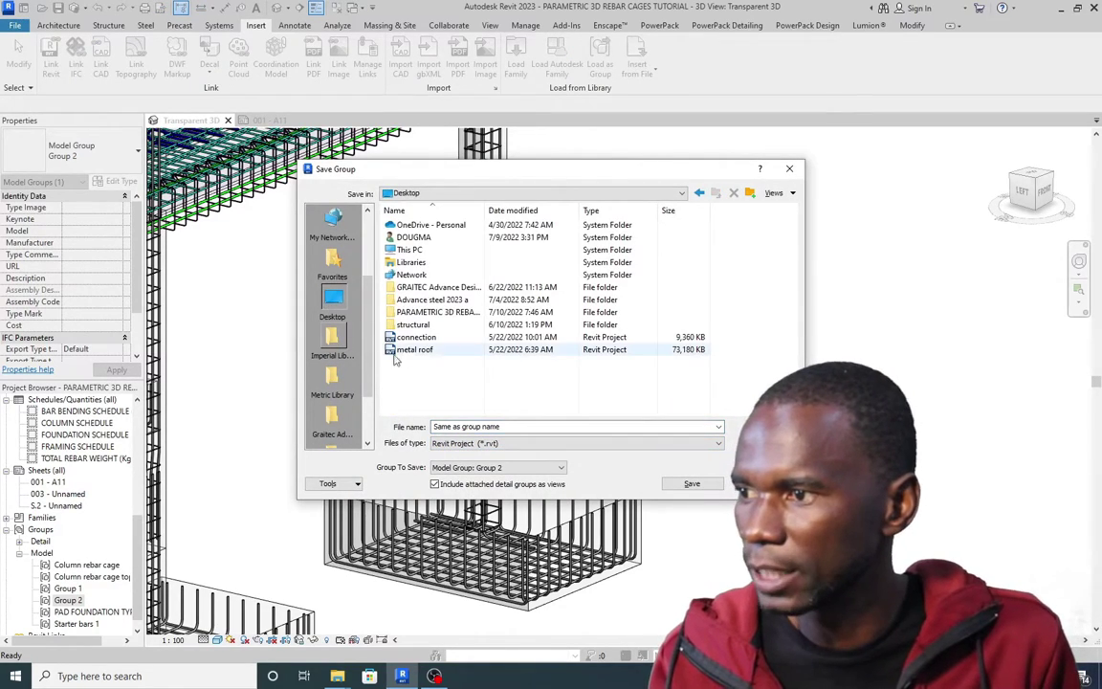
{"action": "double_click", "coordinate": [442, 316]}
{"action": "left_click", "coordinate": [509, 427]}
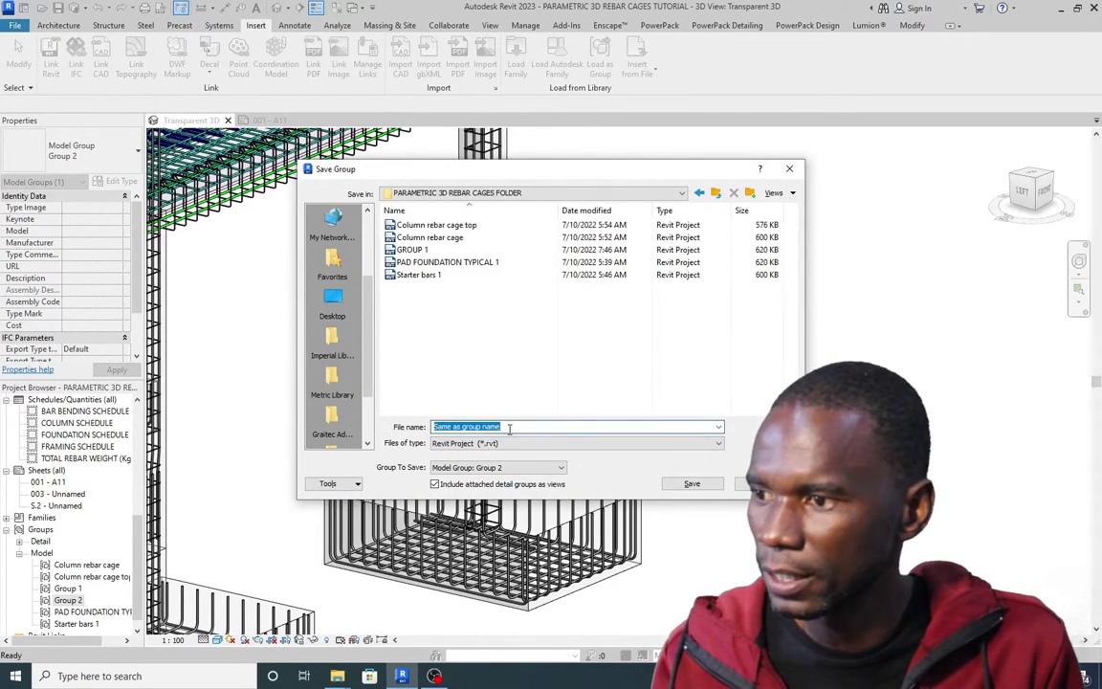
{"action": "type", "text": "GRO"}
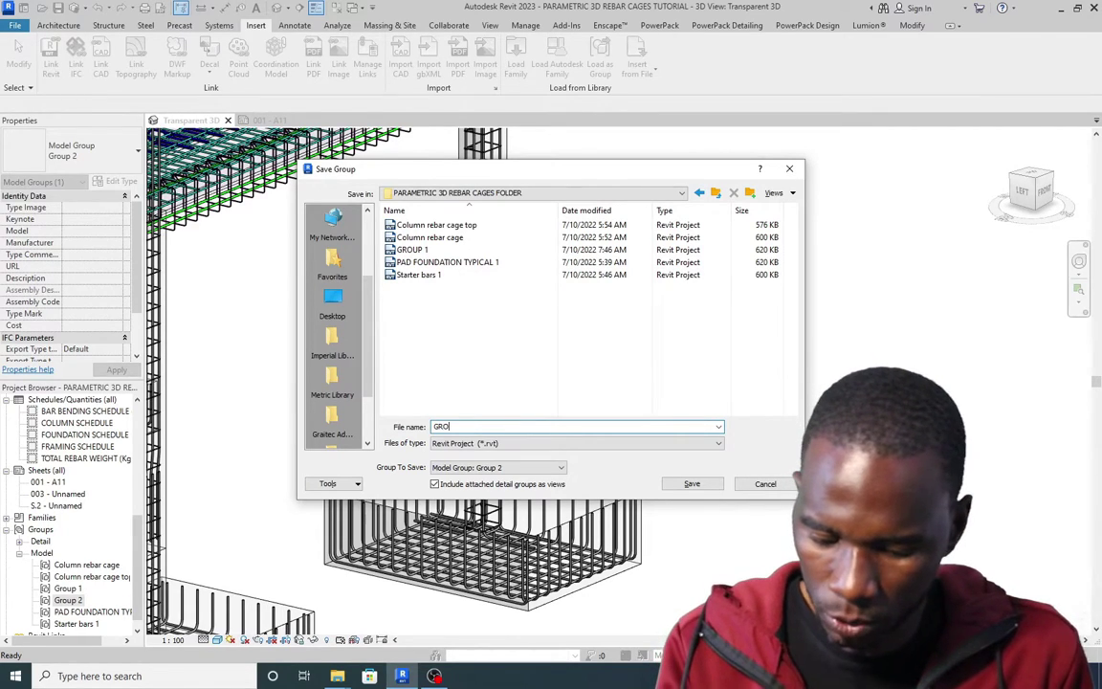
{"action": "type", "text": "UP 2"}
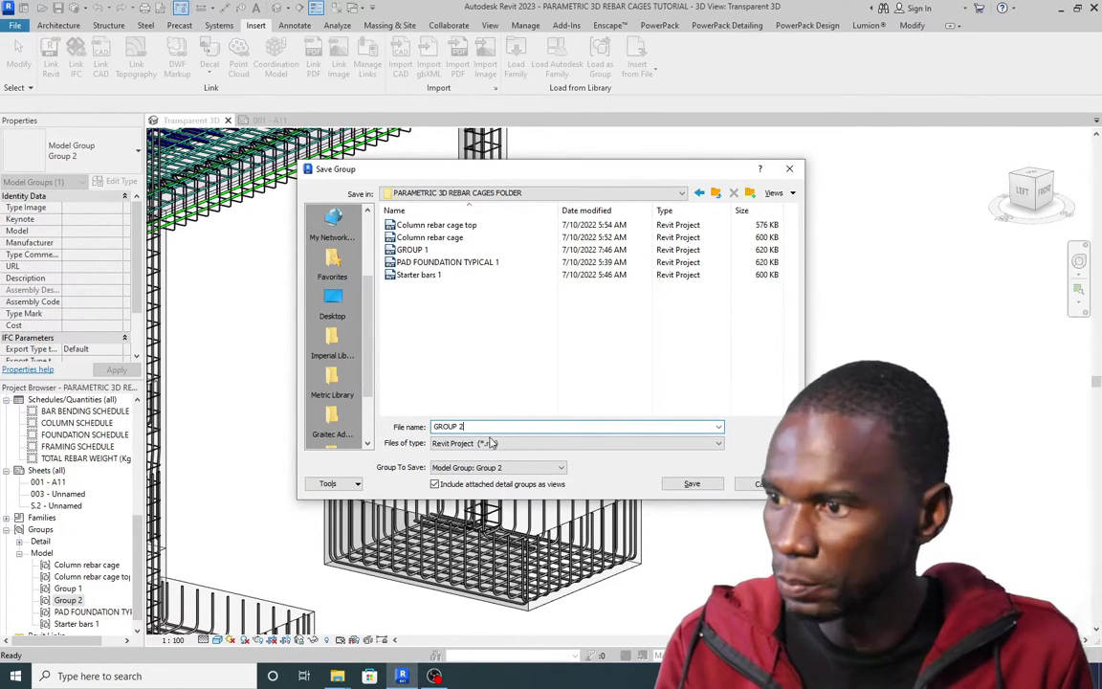
{"action": "left_click", "coordinate": [686, 486]}
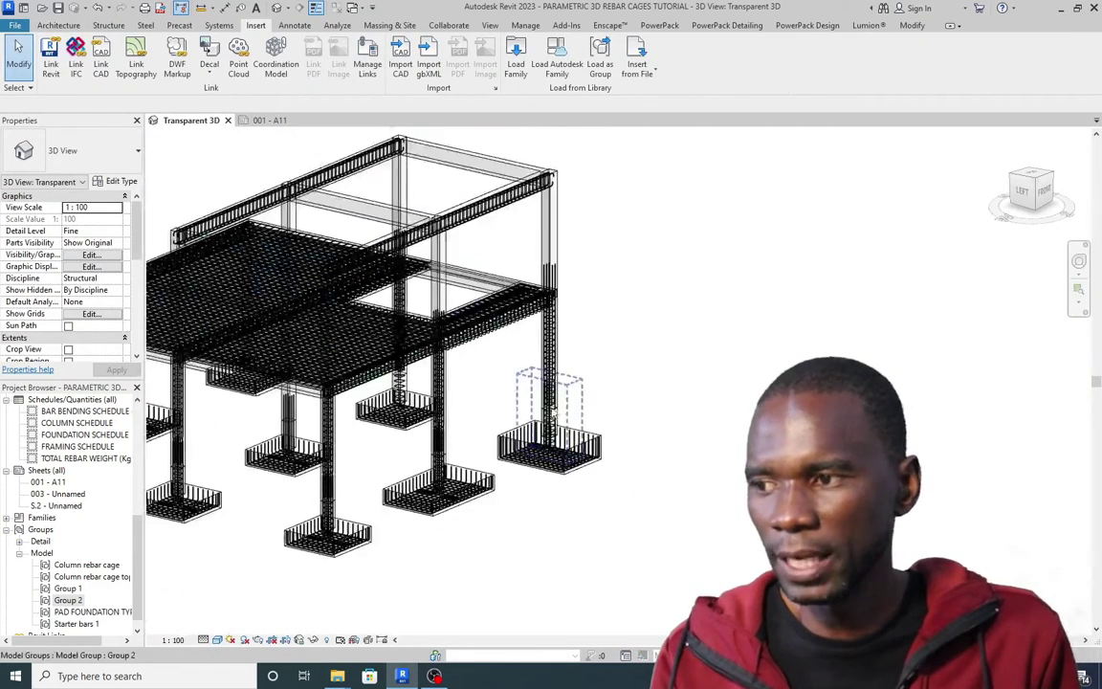
{"action": "scroll", "coordinate": [552, 413], "scroll_direction": "up", "scroll_amount": 2}
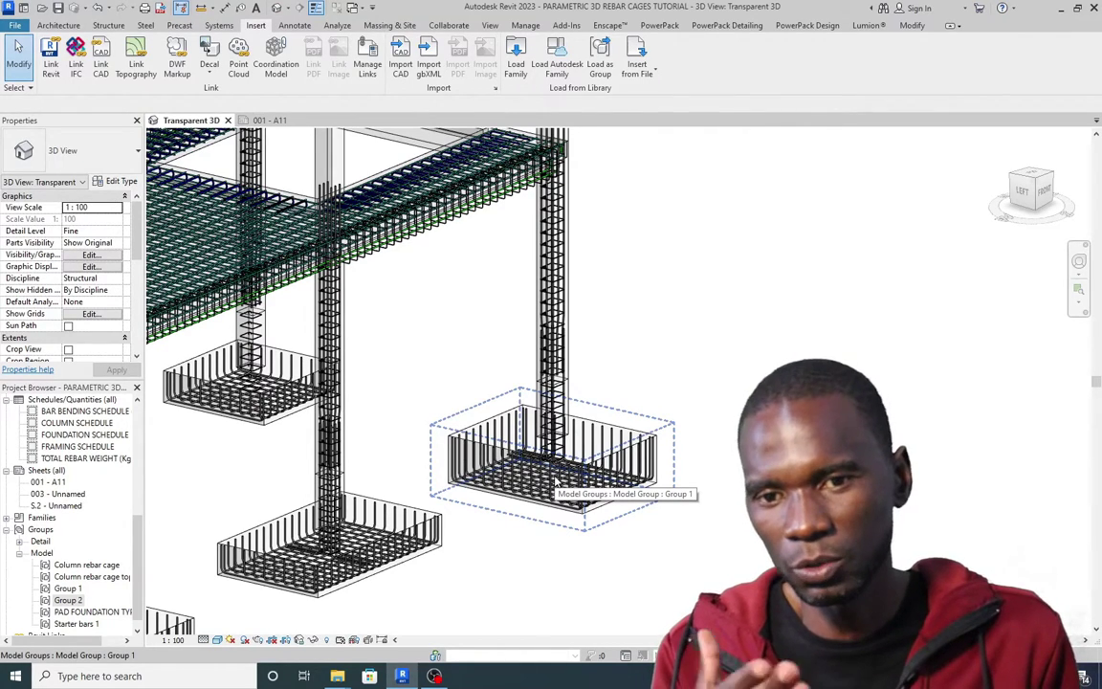
{"action": "scroll", "coordinate": [555, 481], "scroll_direction": "down", "scroll_amount": 3}
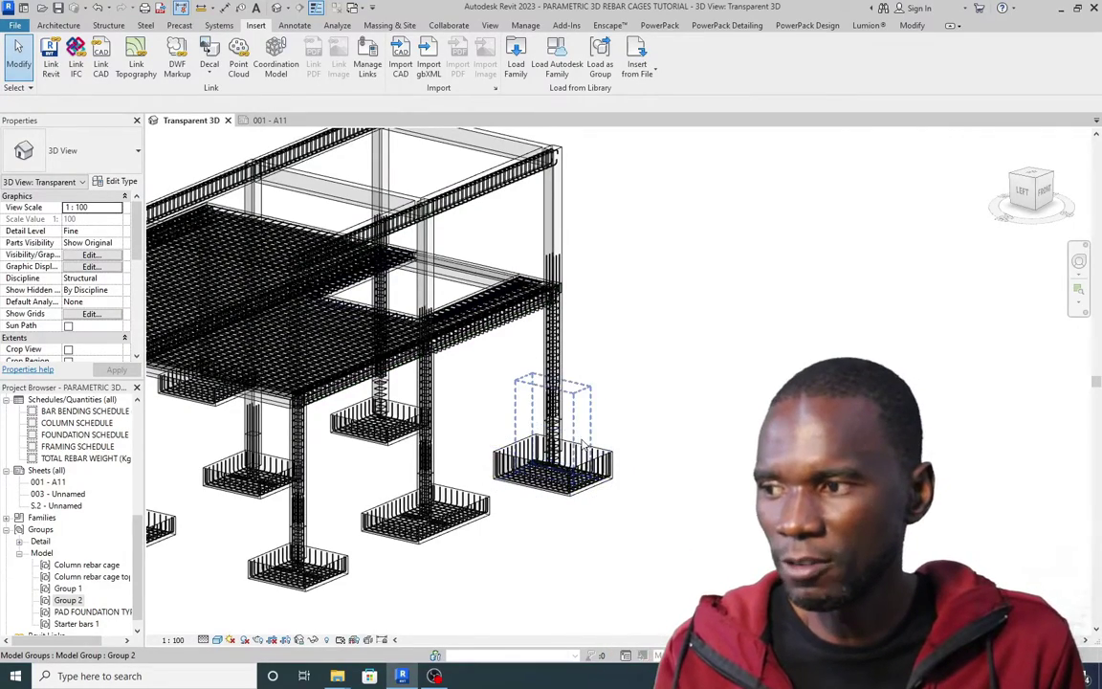
{"action": "scroll", "coordinate": [559, 468], "scroll_direction": "down", "scroll_amount": 3}
{"action": "scroll", "coordinate": [581, 457], "scroll_direction": "up", "scroll_amount": 5}
{"action": "scroll", "coordinate": [580, 457], "scroll_direction": "up", "scroll_amount": 4}
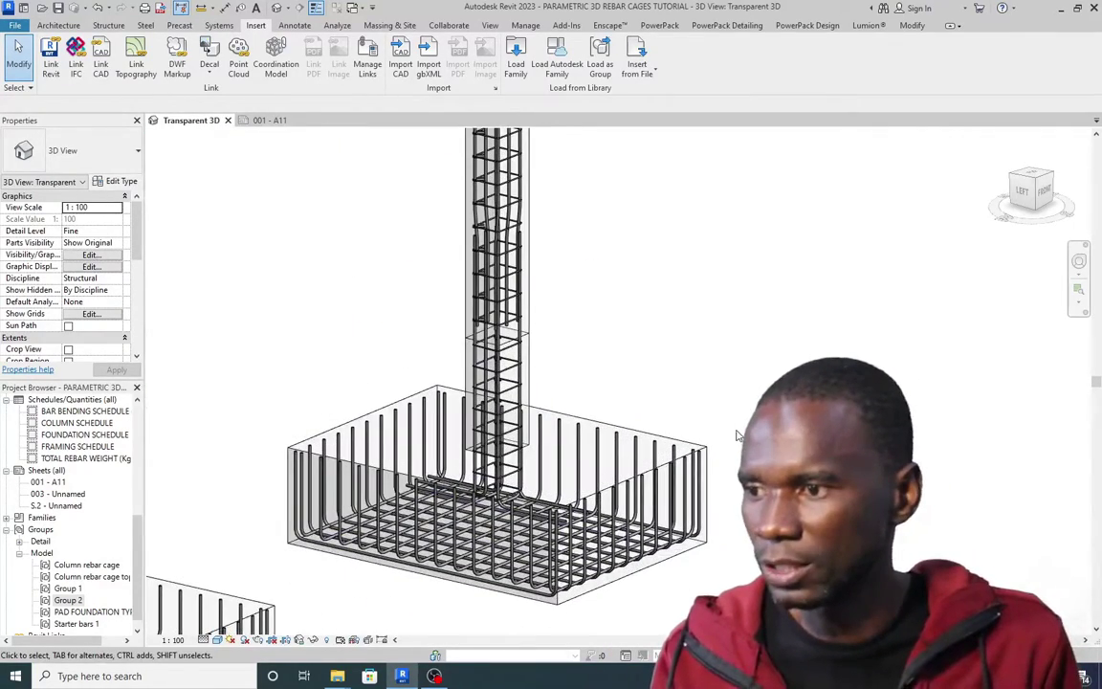